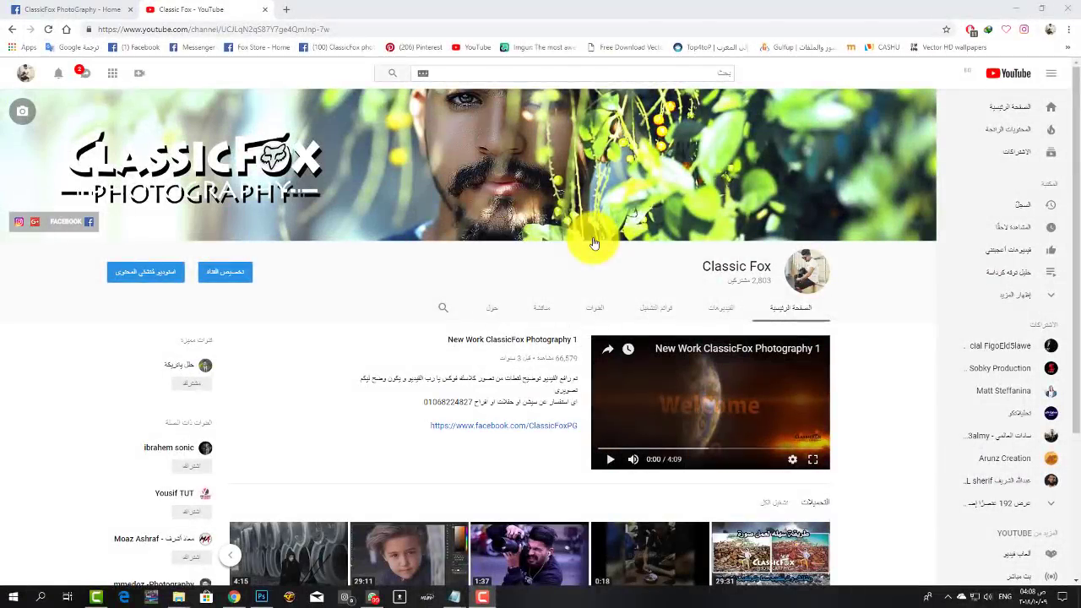
# Look over the ClassicFox PhotoGraphy Facebook page from the header through its posts
pyautogui.click(127, 10)
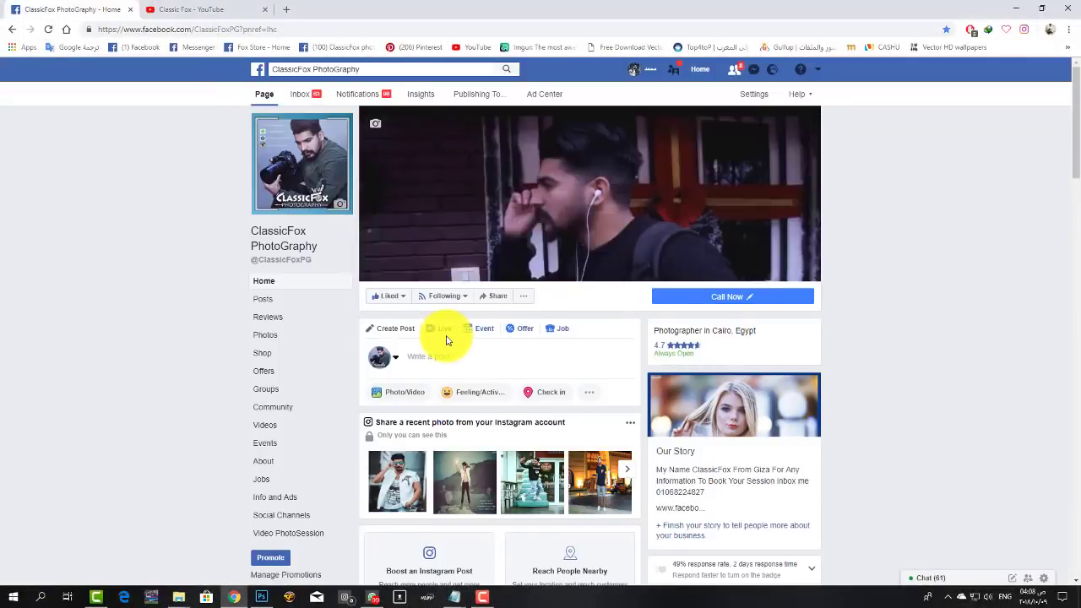
pyautogui.scroll(-10, 445, 337)
pyautogui.scroll(10, 496, 358)
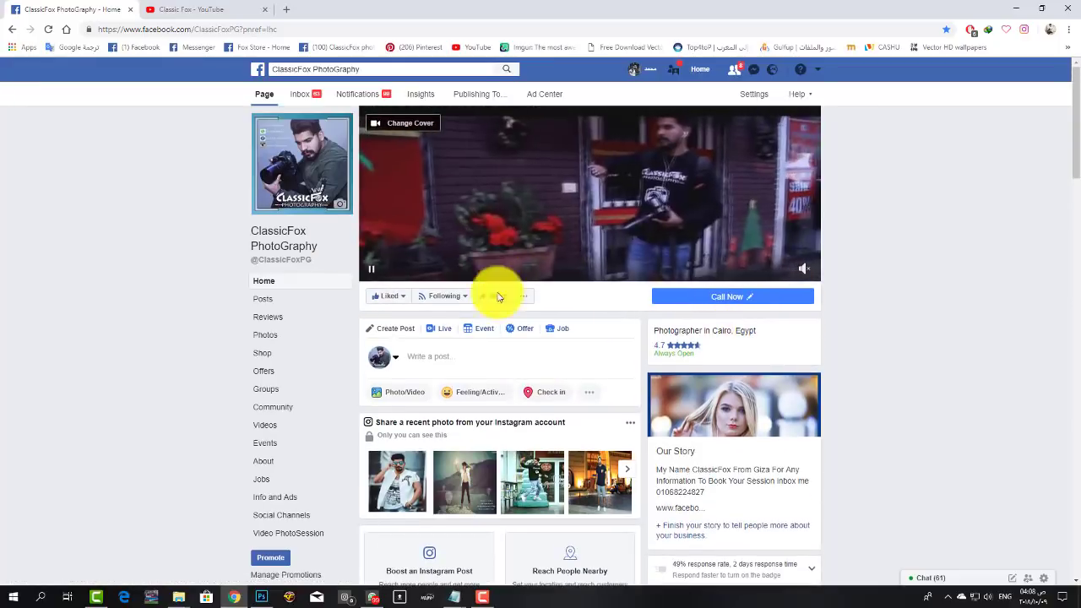
# Switch to Photoshop and bring the whole street portrait into view
pyautogui.click(261, 597)
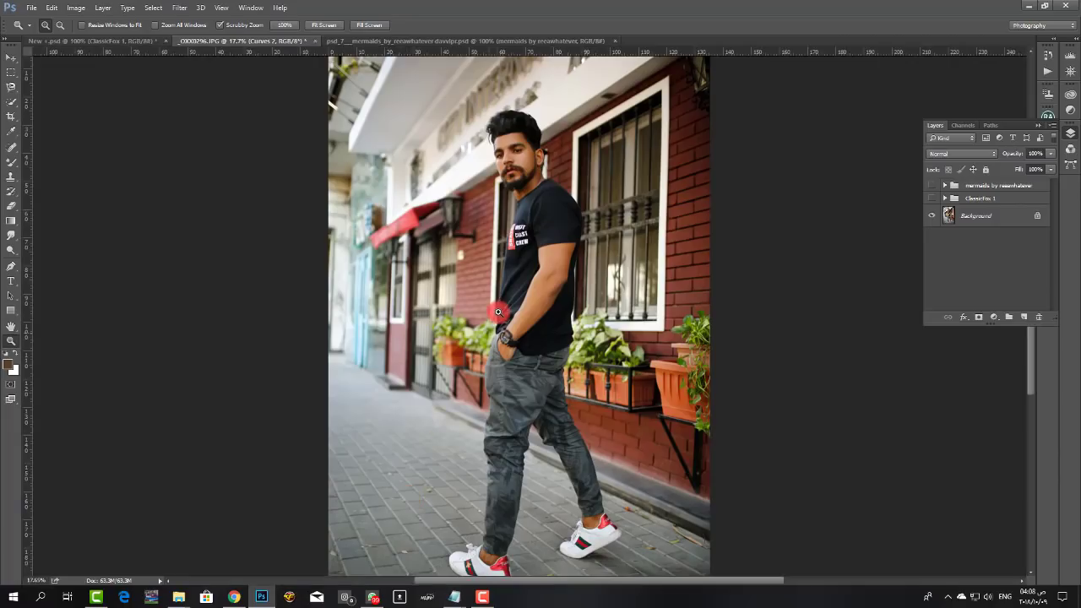
pyautogui.keyDown('alt'); pyautogui.click(575, 280); pyautogui.keyUp('alt')
pyautogui.rightClick(560, 245)
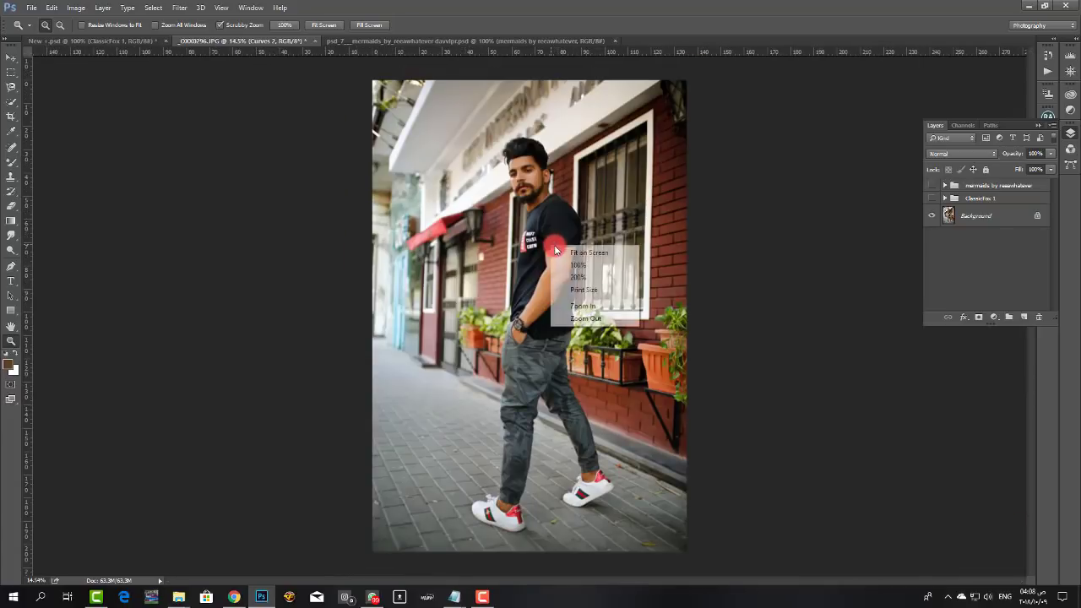
pyautogui.click(565, 250)
pyautogui.rightClick(566, 250)
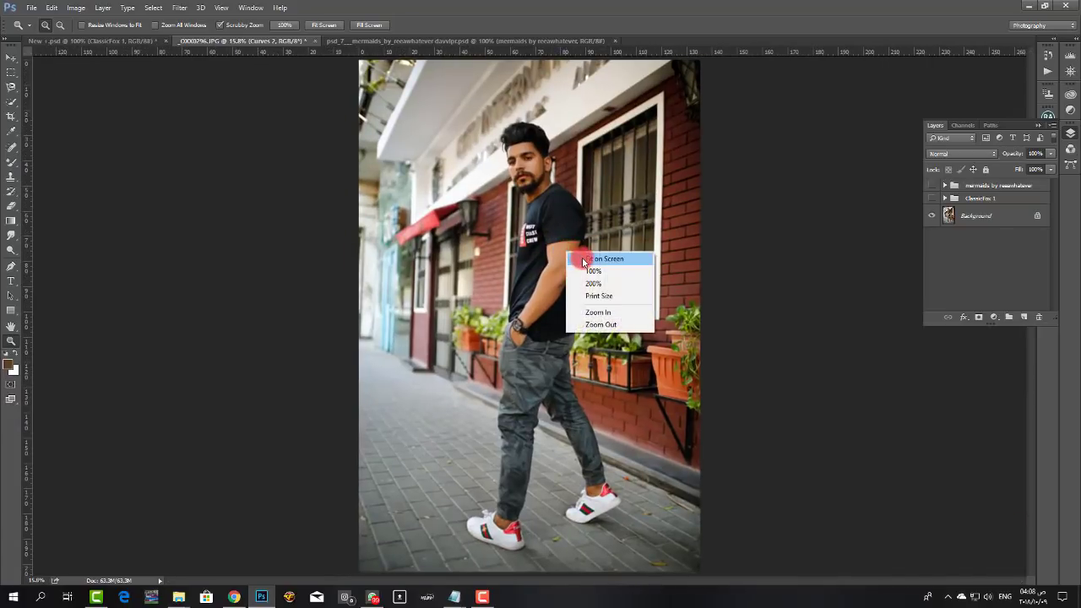
pyautogui.click(586, 182)
pyautogui.click(575, 158)
pyautogui.rightClick(579, 162)
pyautogui.moveTo(575, 157); pyautogui.dragTo(570, 162)
pyautogui.click(594, 166)
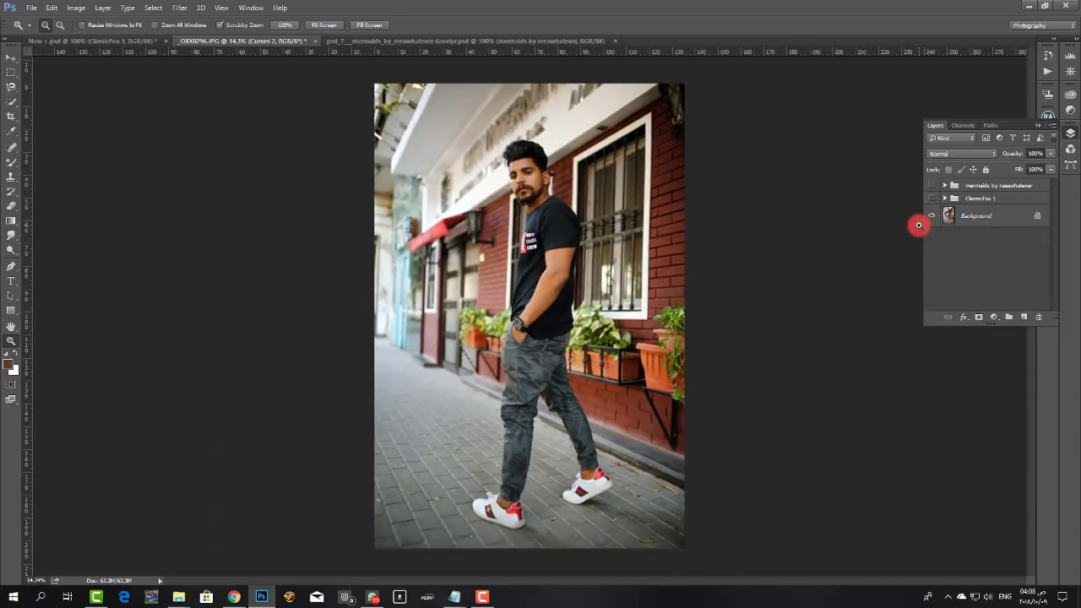
# Show the ClassicFox 1 group and expand it so that all of its adjustment layers are listed
pyautogui.click(933, 198)
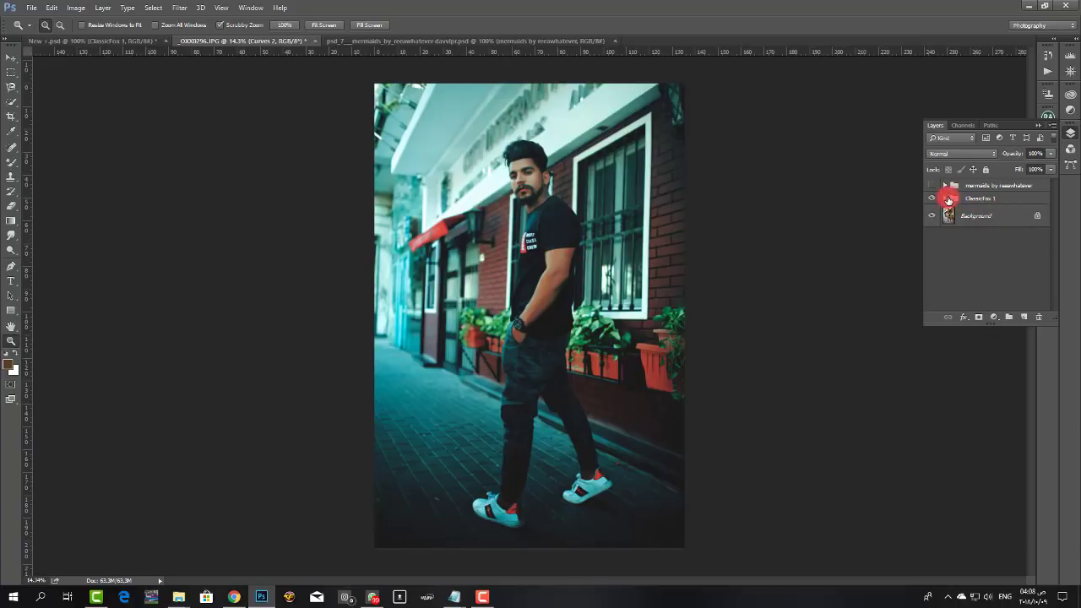
pyautogui.click(946, 198)
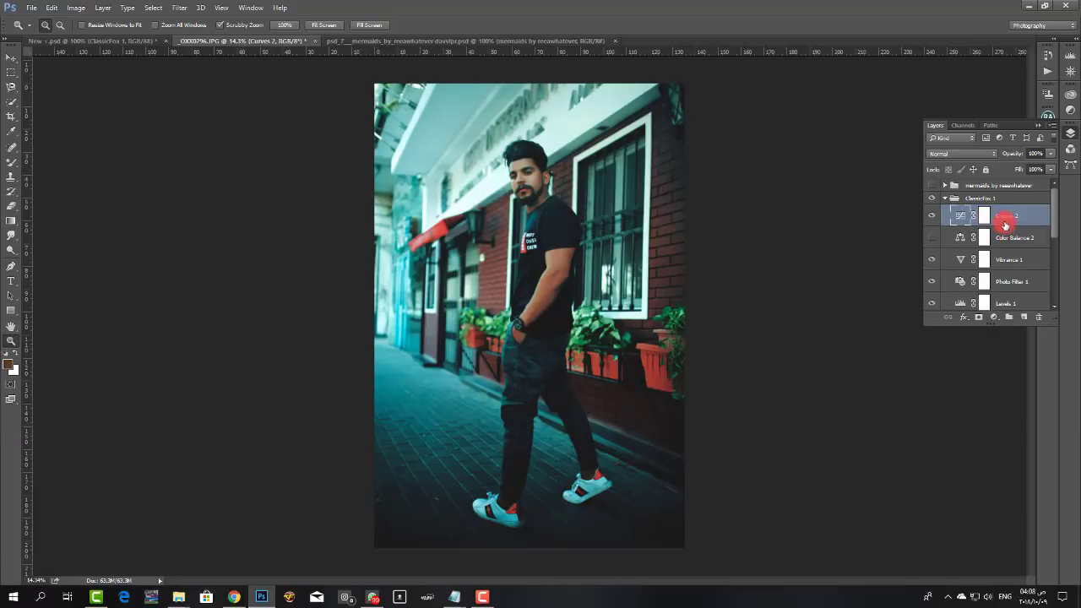
pyautogui.moveTo(1054, 321); pyautogui.dragTo(1052, 492)
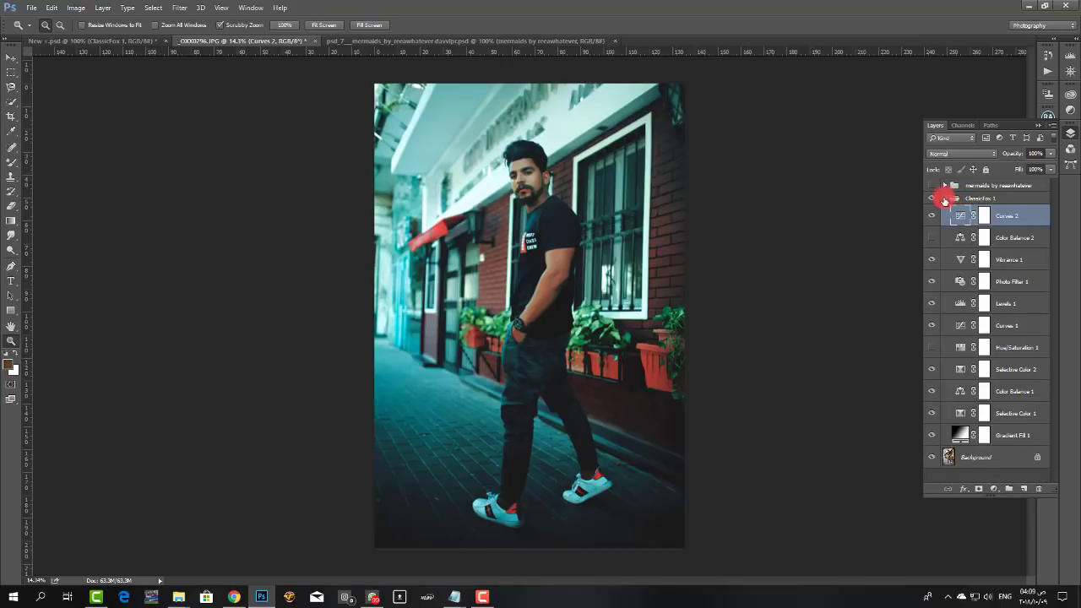
pyautogui.click(944, 198)
pyautogui.click(944, 198)
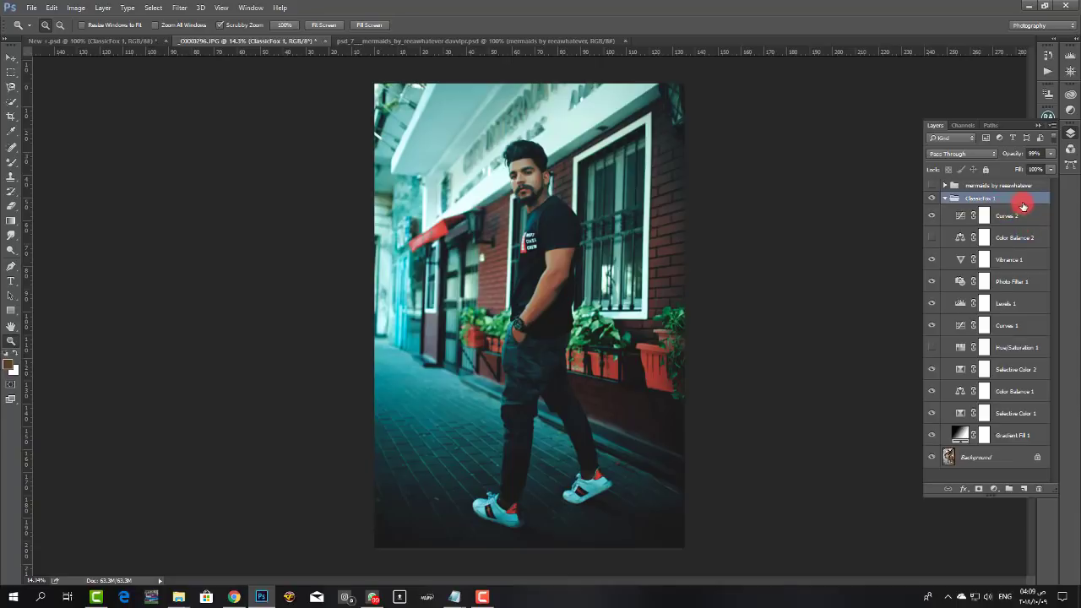
# Go through the ClassicFox 1 adjustment layers individually, from Hue/Saturation 1 and the color layers to Levels 1 and Photo Filter 1
pyautogui.click(1009, 355)
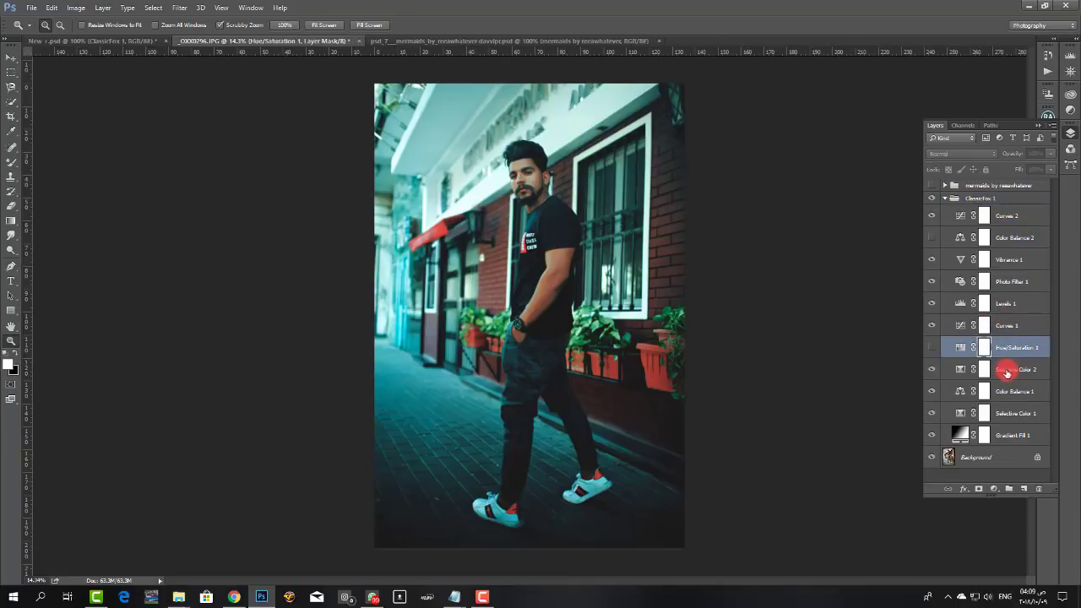
pyautogui.click(1007, 372)
pyautogui.click(1013, 391)
pyautogui.click(1023, 413)
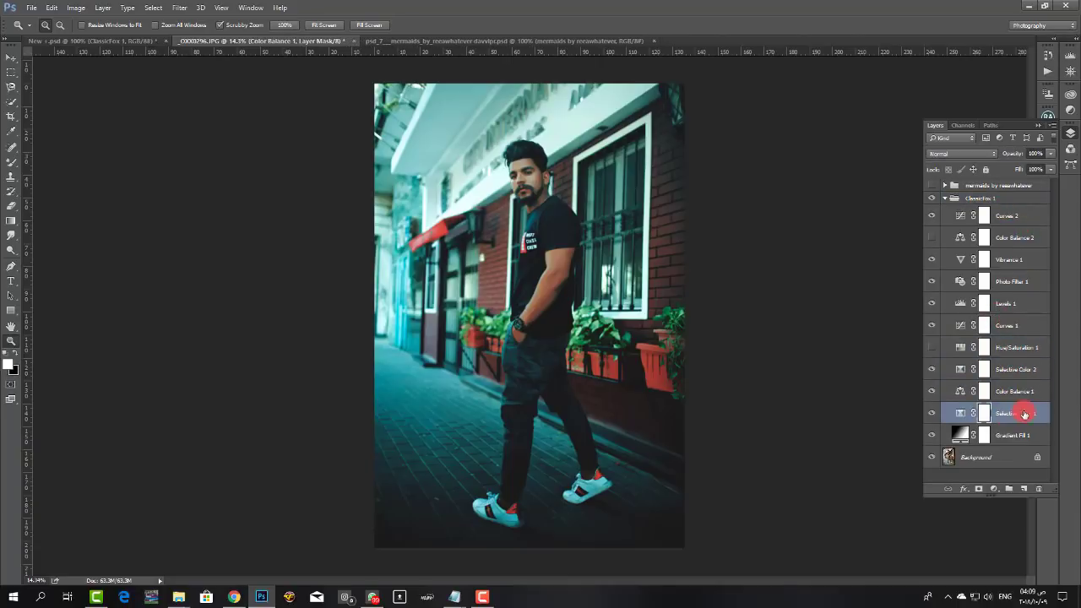
pyautogui.click(1021, 323)
pyautogui.click(1022, 300)
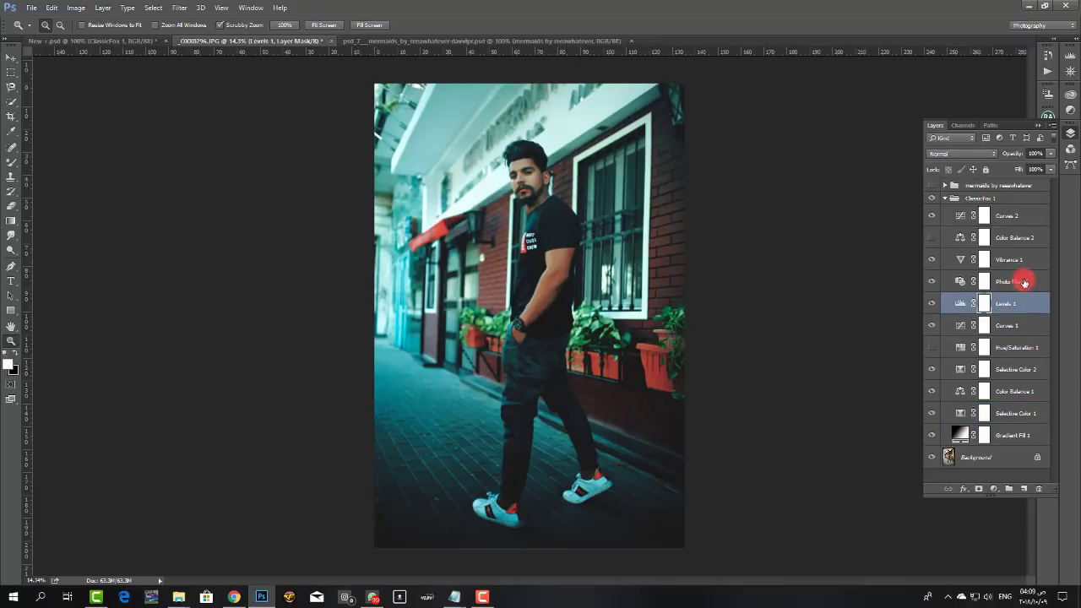
pyautogui.click(1023, 282)
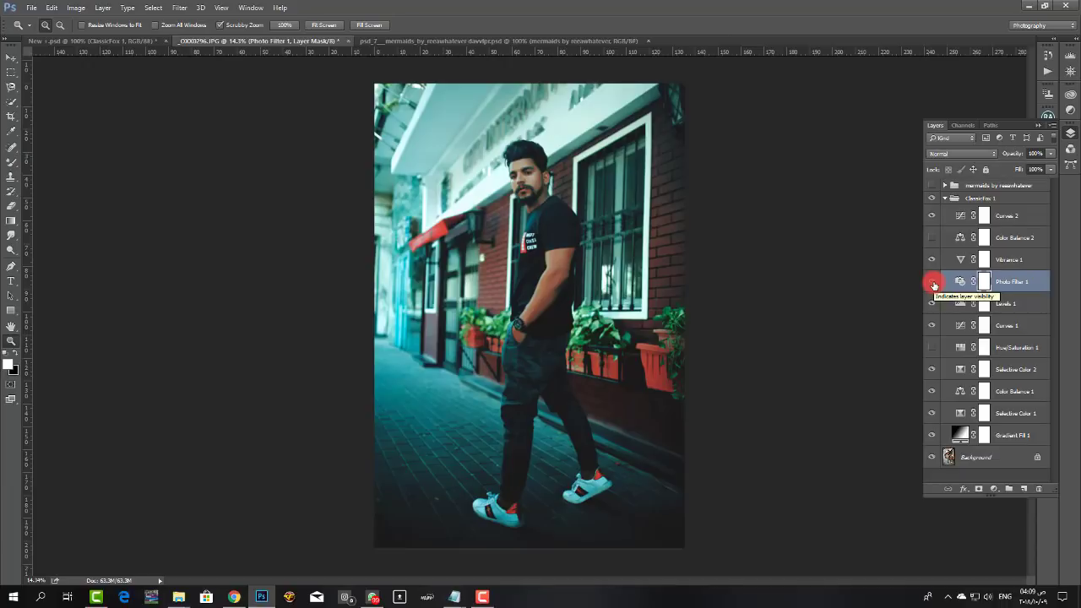
# Compare the photo with and without the Photo Filter 1 layer, leaving the layer shown
pyautogui.click(932, 282)
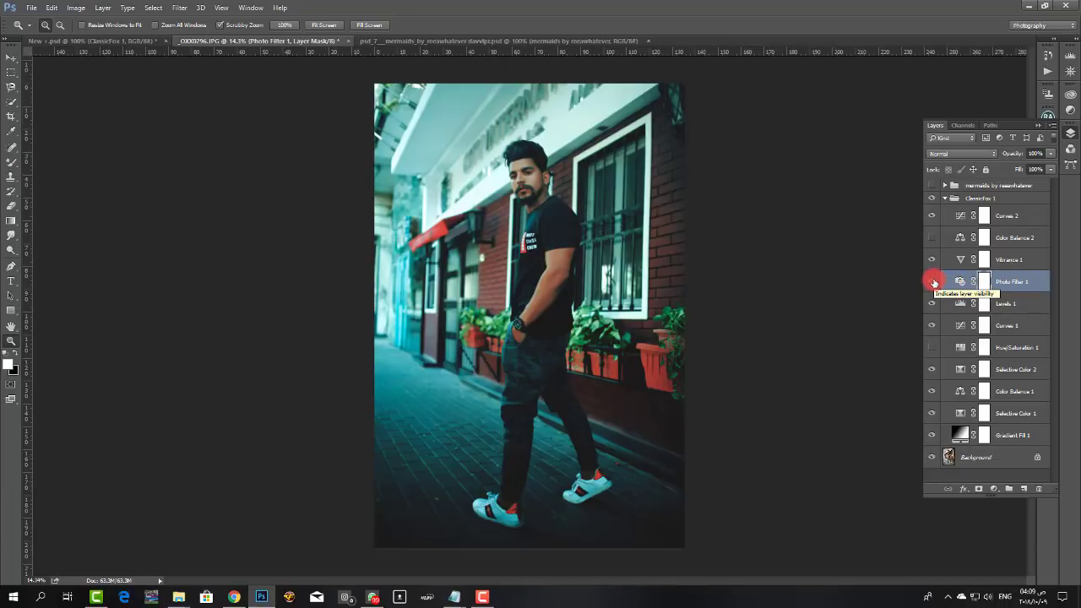
pyautogui.click(933, 282)
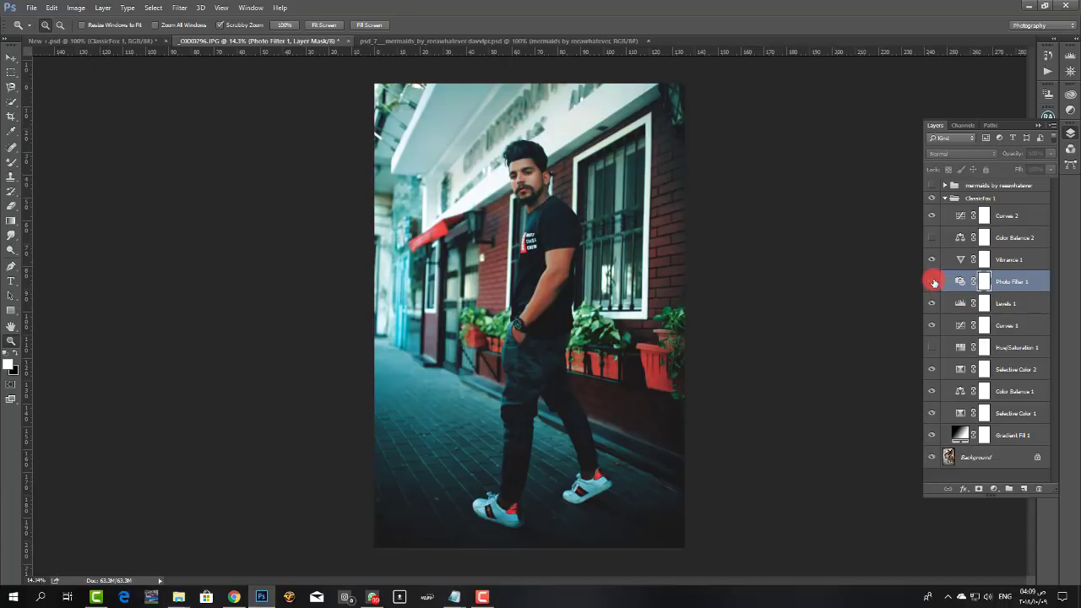
pyautogui.click(932, 282)
pyautogui.click(933, 282)
pyautogui.click(933, 282)
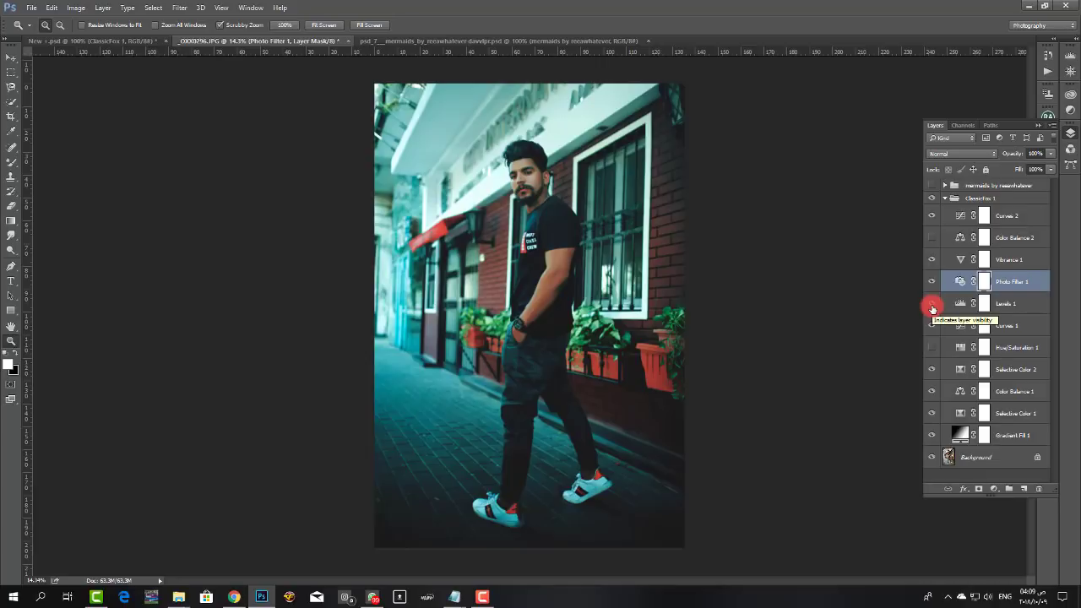
# Compare the photo with and without the Levels 1 and Curves 2 layers, leaving both layers shown
pyautogui.click(932, 308)
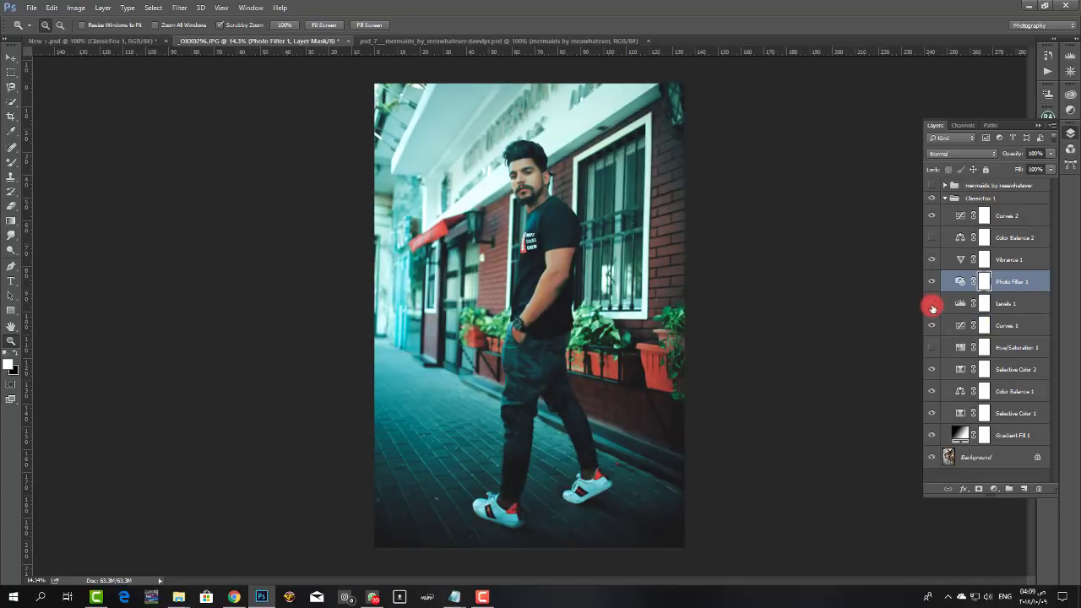
pyautogui.click(931, 304)
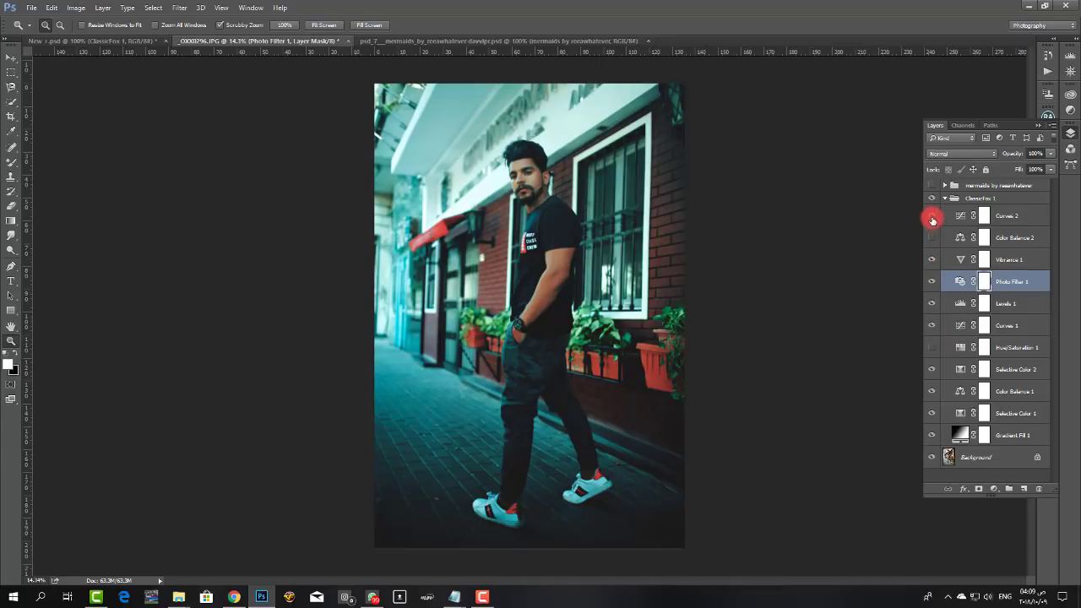
pyautogui.click(932, 219)
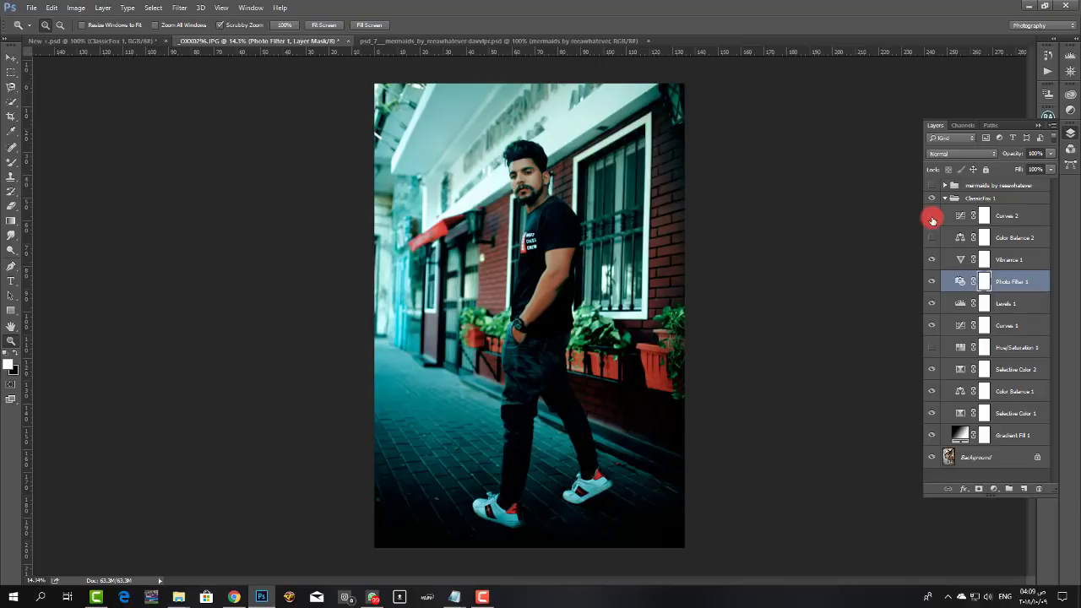
pyautogui.click(932, 220)
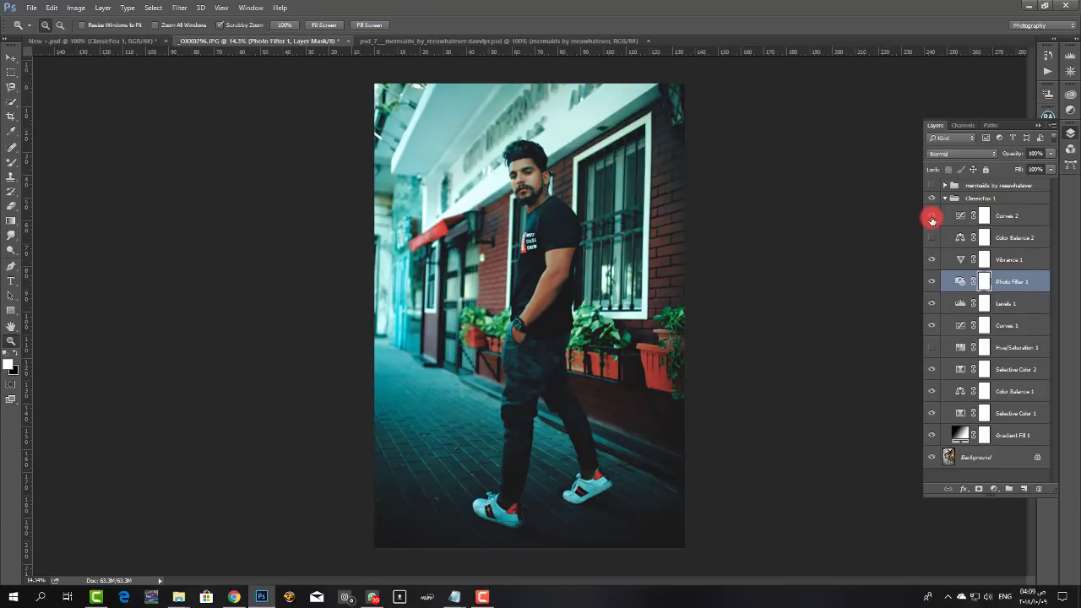
pyautogui.moveTo(932, 220); pyautogui.dragTo(940, 243)
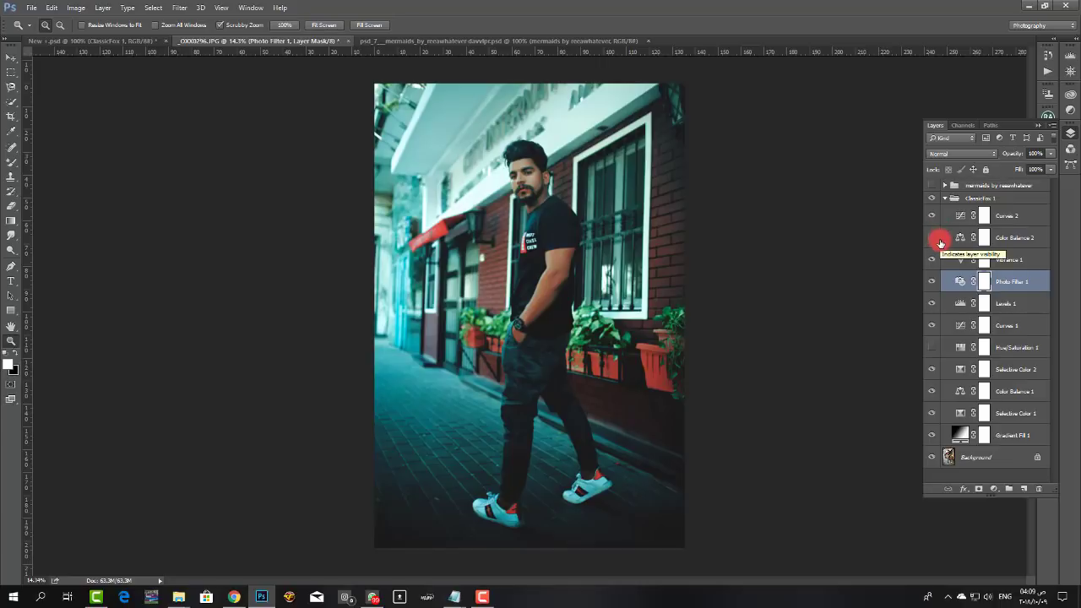
# Examine the color-graded portrait up close, checking the face, clothing, background and shoes
pyautogui.moveTo(523, 184)
pyautogui.mouseDown()
pyautogui.moveTo(585, 191)
pyautogui.moveTo(559, 187)
pyautogui.mouseUp()
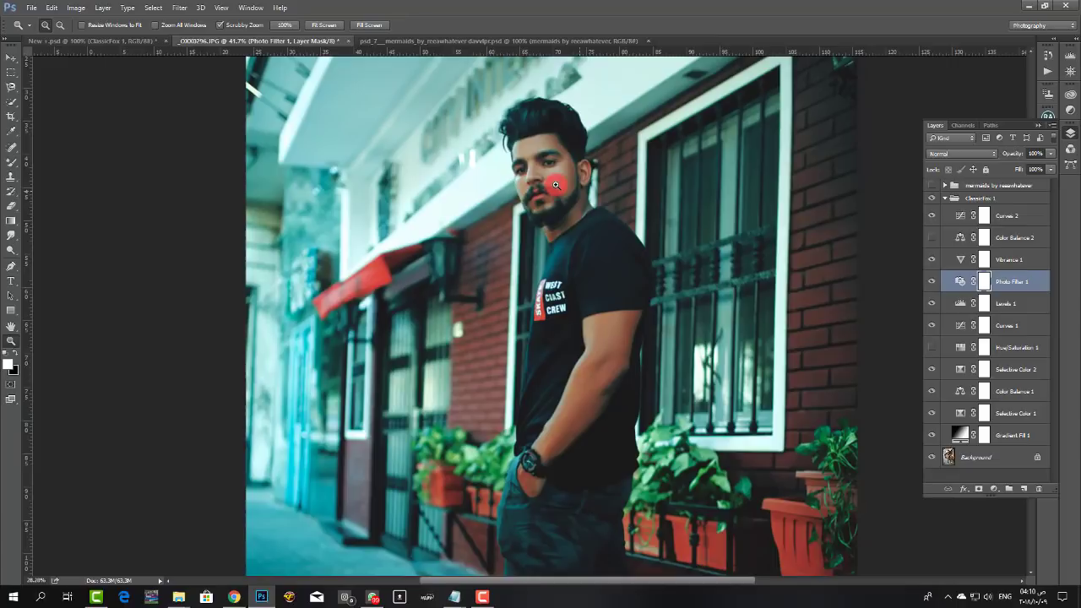
pyautogui.rightClick(560, 186)
pyautogui.click(567, 188)
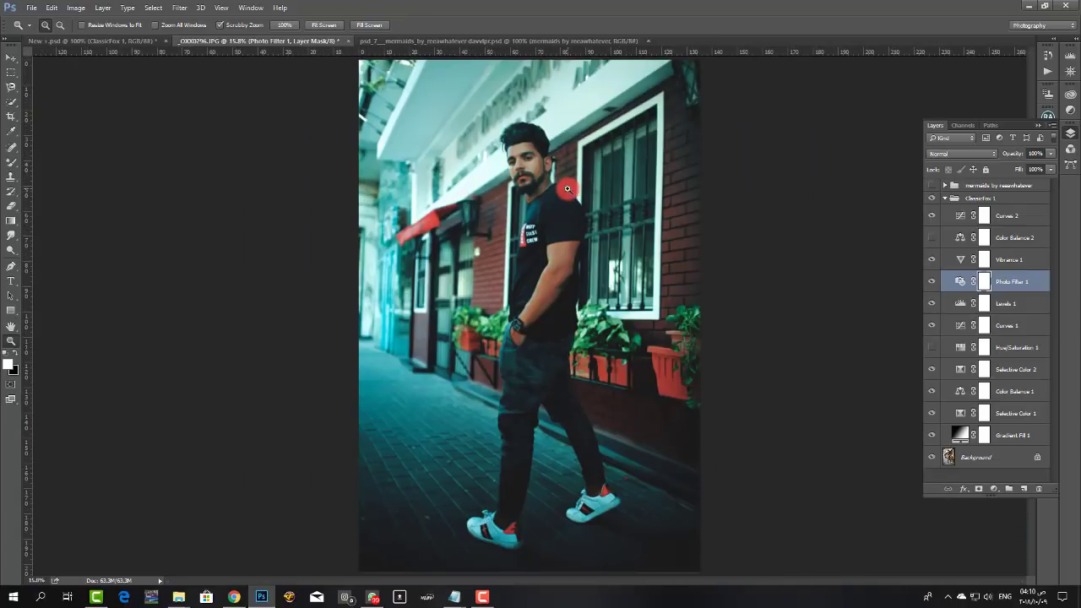
pyautogui.rightClick(568, 189)
pyautogui.click(580, 195)
pyautogui.moveTo(532, 177); pyautogui.dragTo(627, 313)
pyautogui.scroll(-5, 627, 313)
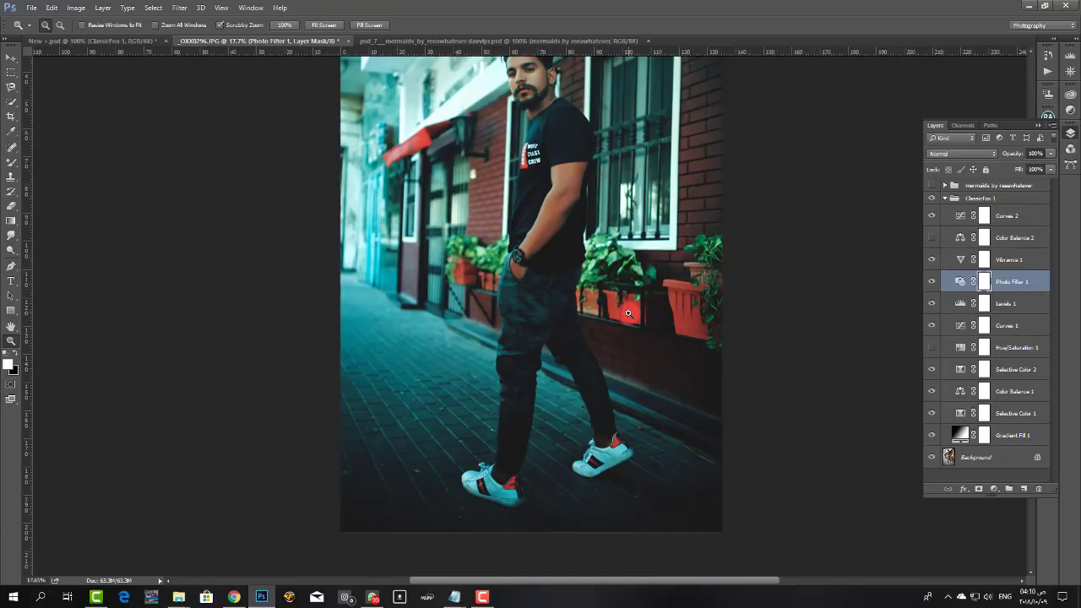
pyautogui.scroll(2, 557, 240)
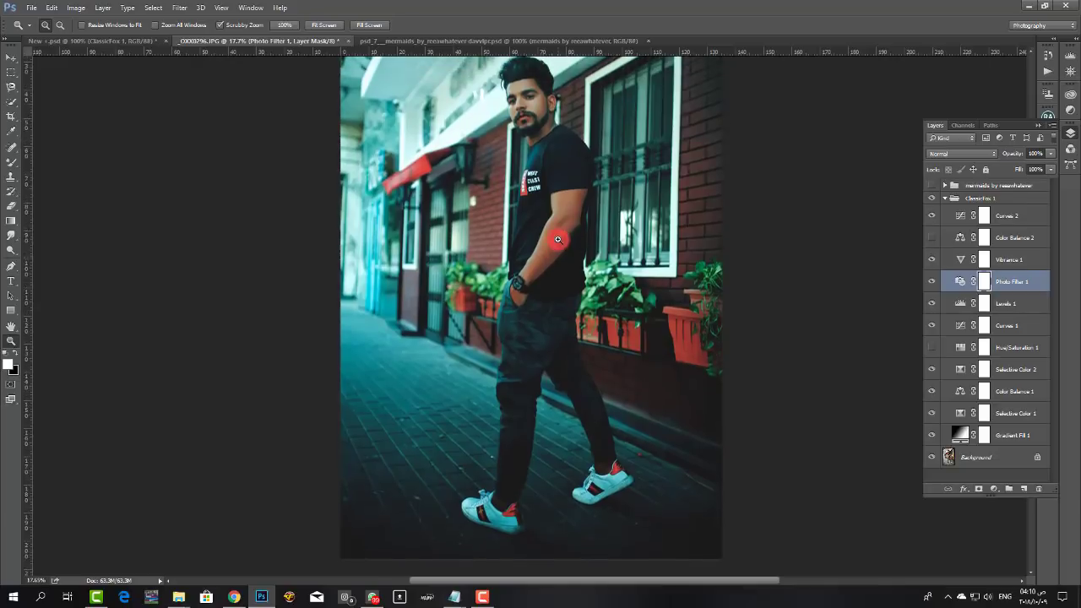
pyautogui.scroll(3, 557, 240)
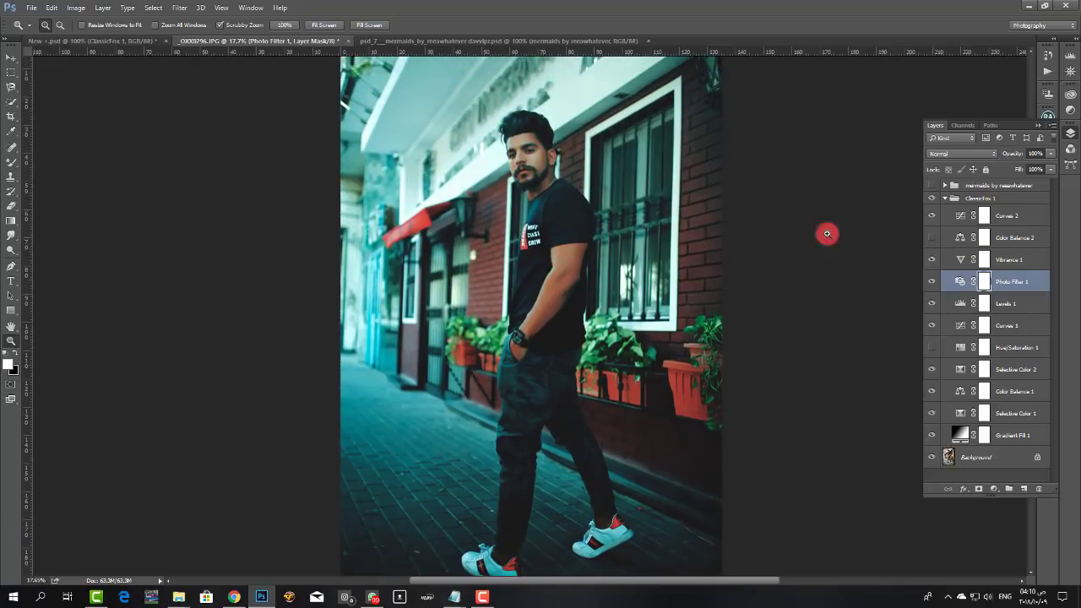
pyautogui.scroll(2, 526, 193)
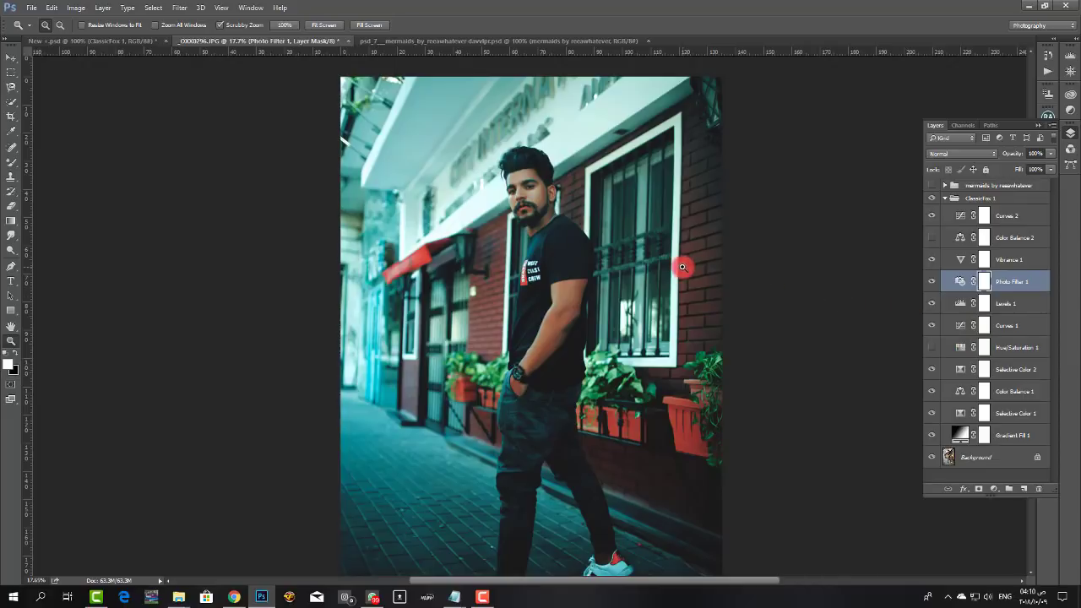
pyautogui.scroll(-1, 691, 274)
pyautogui.scroll(-5, 692, 274)
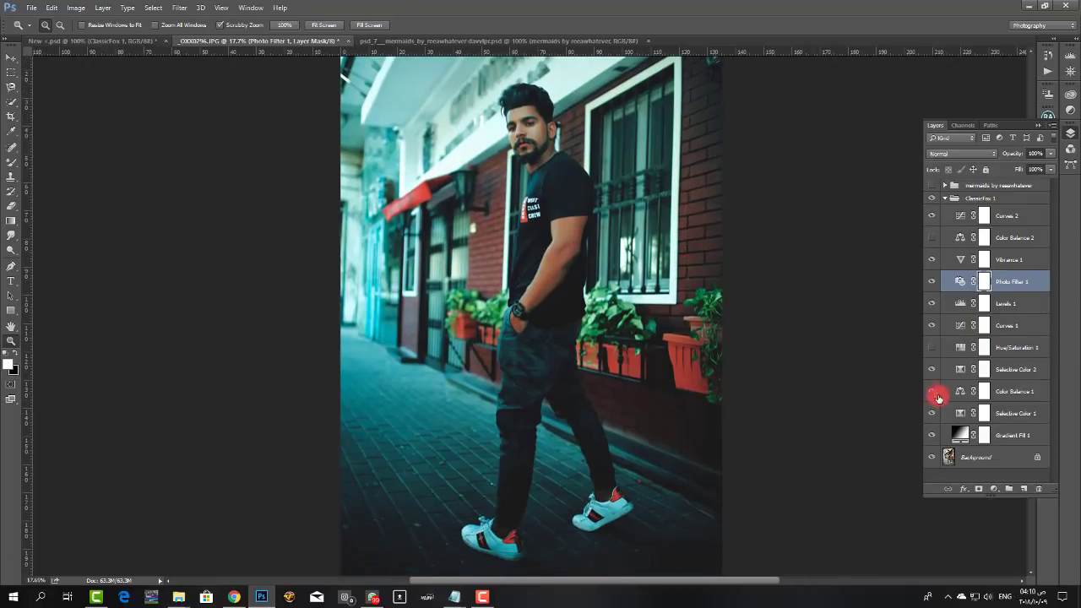
# Open the Selective Color 1 settings and review the color ranges from Yellows through Magentas
pyautogui.doubleClick(959, 413)
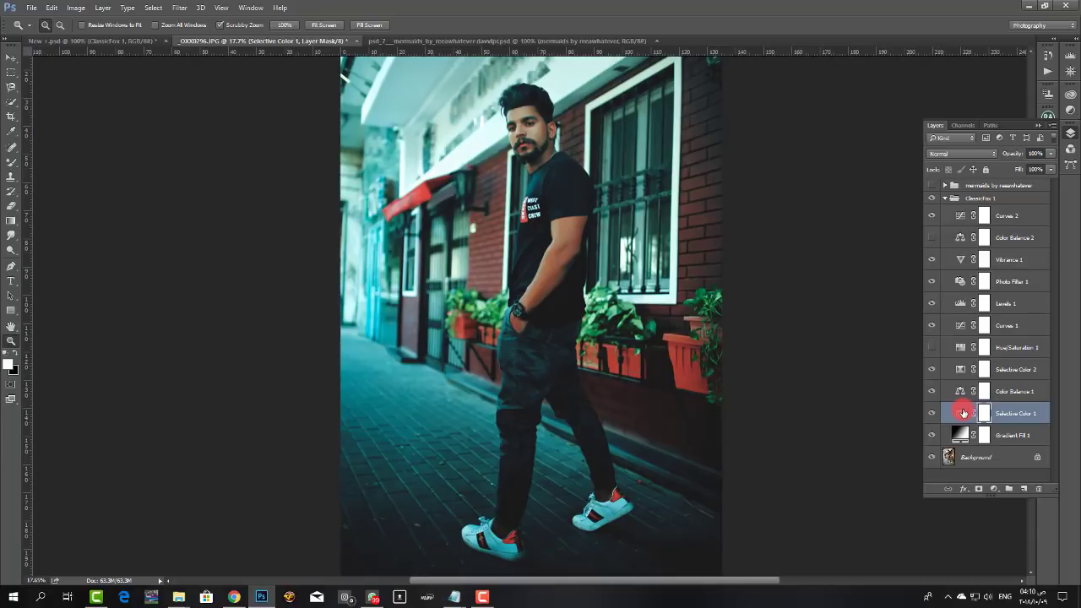
pyautogui.click(832, 133)
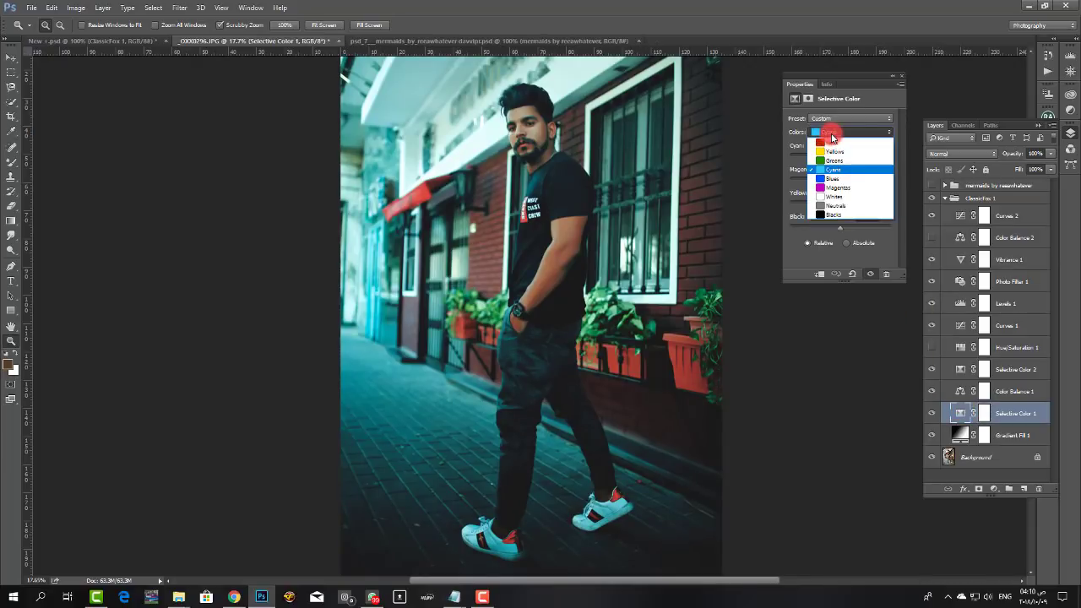
pyautogui.click(832, 134)
pyautogui.click(827, 132)
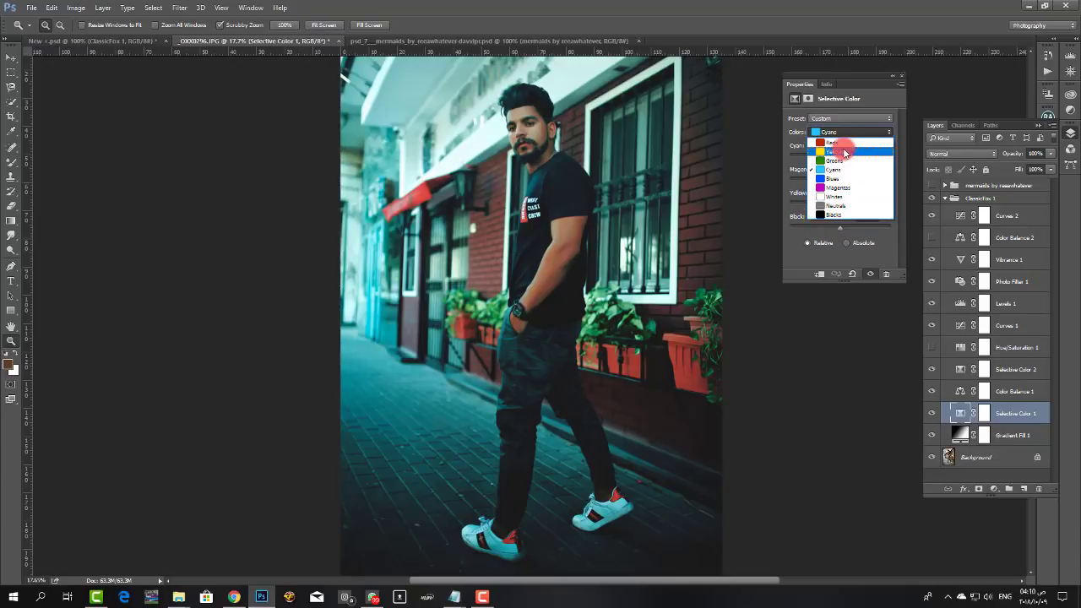
pyautogui.click(842, 153)
pyautogui.scroll(-2, 834, 136)
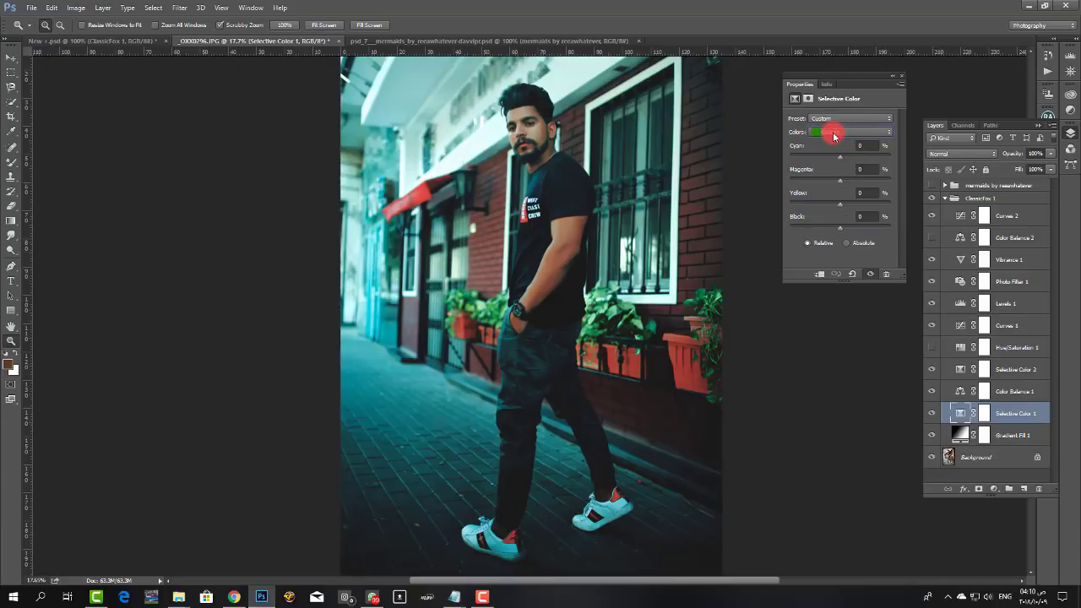
pyautogui.scroll(-1, 834, 137)
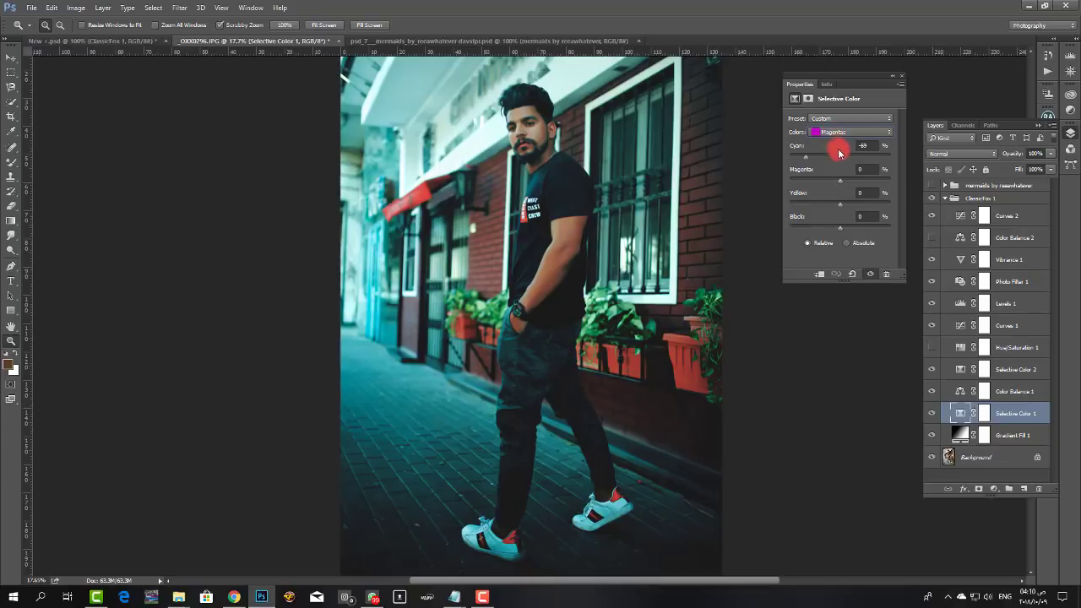
# Test the Cyan amount of the Magentas range and review the Blues and Greens ranges in Selective Color 1
pyautogui.click(827, 157)
pyautogui.moveTo(853, 161); pyautogui.dragTo(813, 159)
pyautogui.click(827, 135)
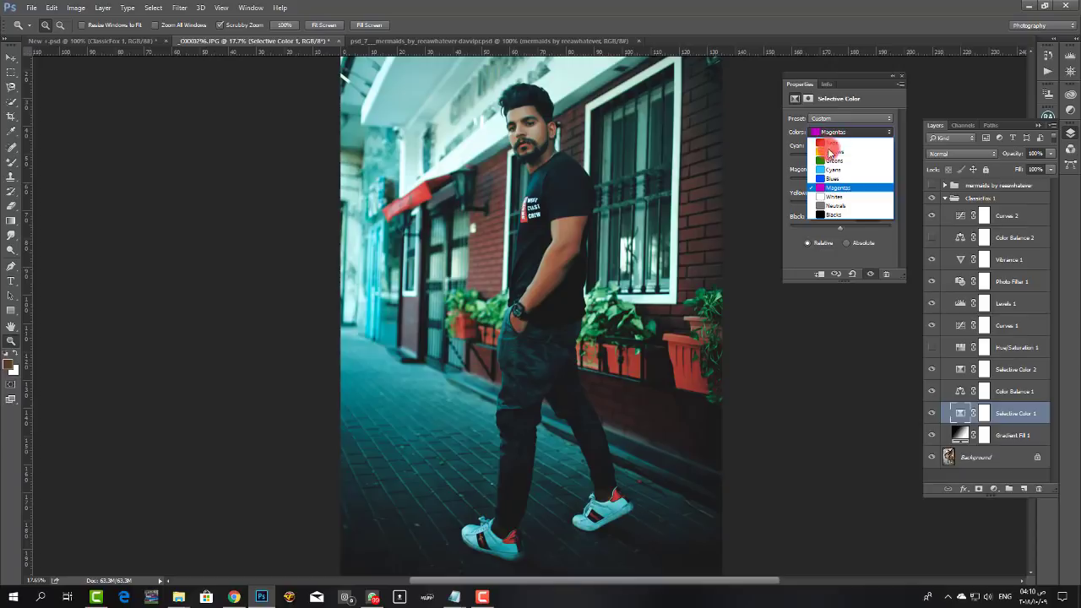
pyautogui.click(837, 172)
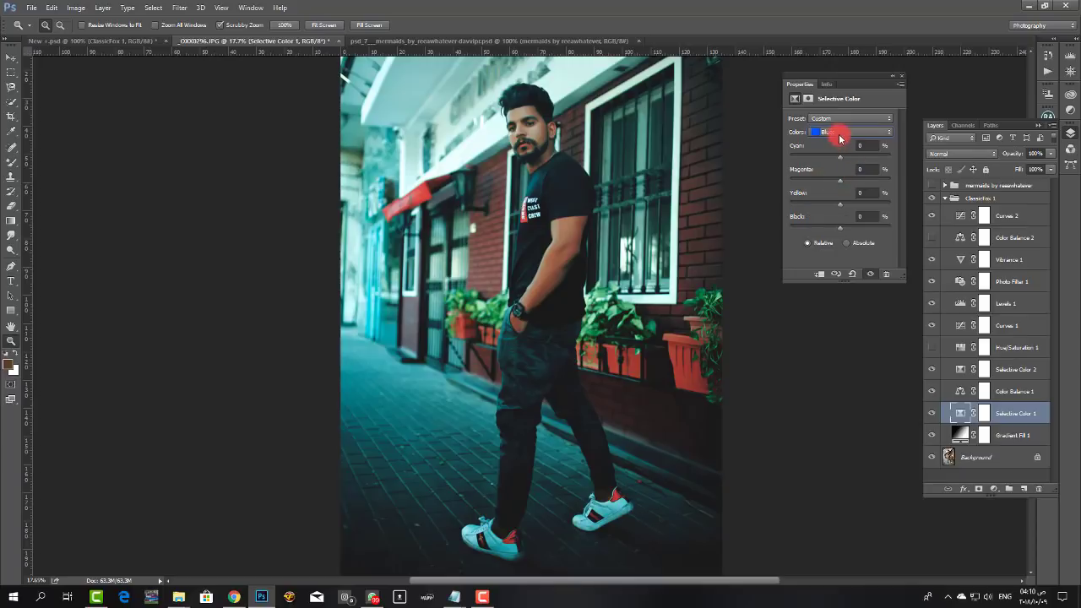
pyautogui.scroll(3, 843, 135)
pyautogui.scroll(-1, 843, 135)
# Set the Neutrals range of Selective Color 1 to Cyan -19, Magenta +4 and Yellow +6
pyautogui.click(843, 133)
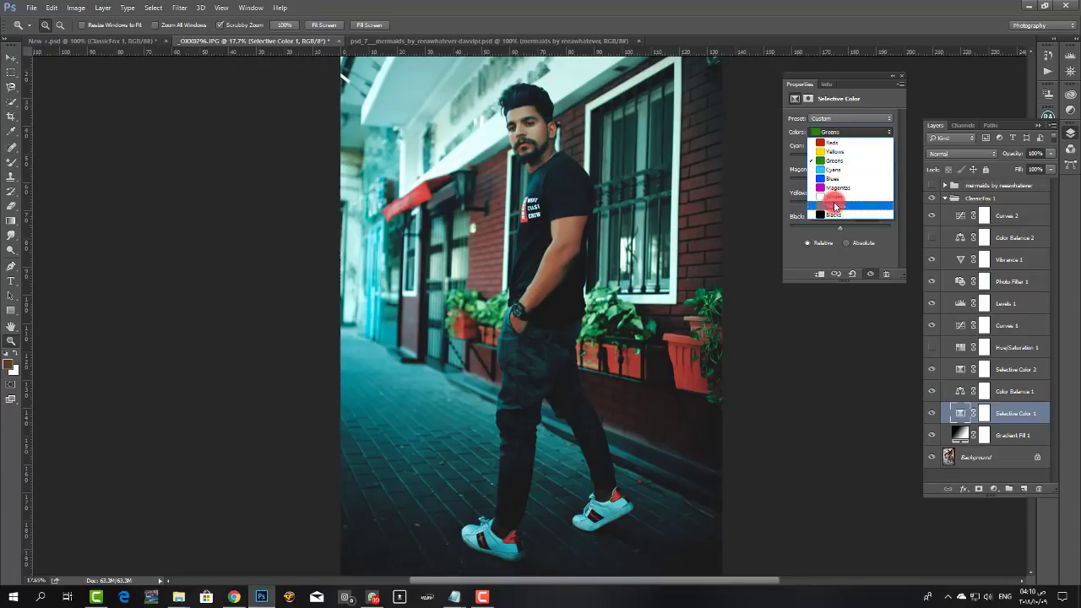
pyautogui.click(834, 205)
pyautogui.moveTo(840, 203); pyautogui.dragTo(830, 161)
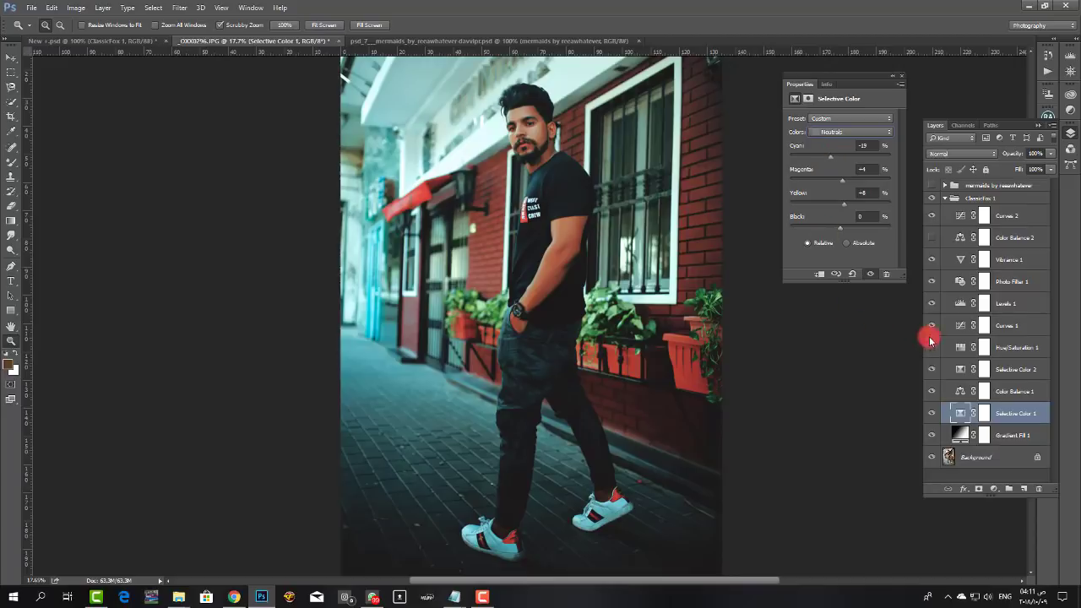
# Compare the photo with and without the Gradient Fill 1 layer and lower that layer's opacity to about 47%
pyautogui.click(937, 439)
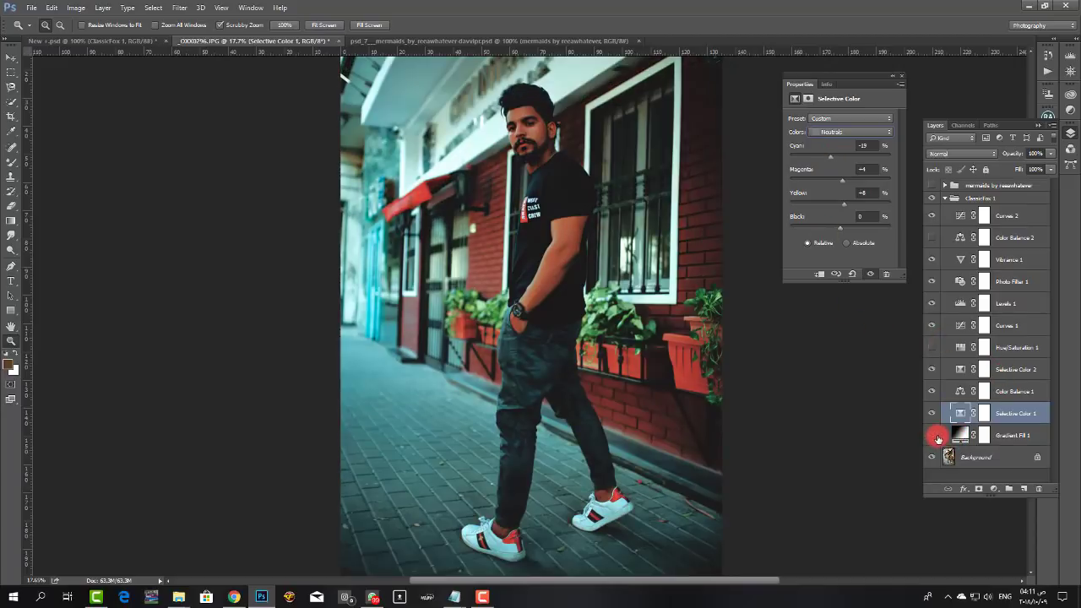
pyautogui.click(938, 439)
pyautogui.click(962, 434)
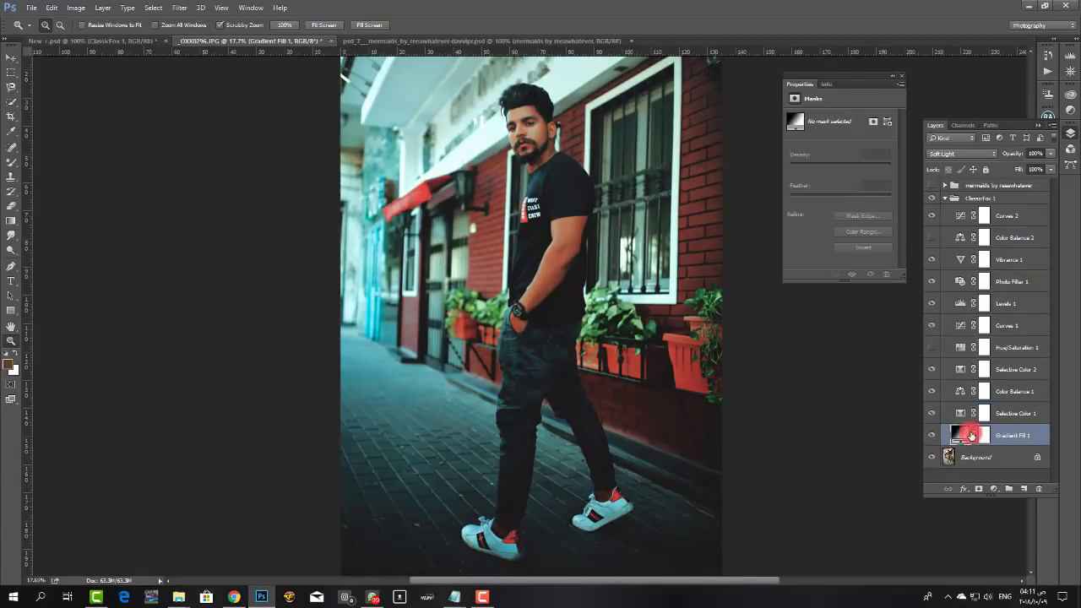
pyautogui.click(1047, 154)
pyautogui.moveTo(1049, 167); pyautogui.dragTo(1024, 172)
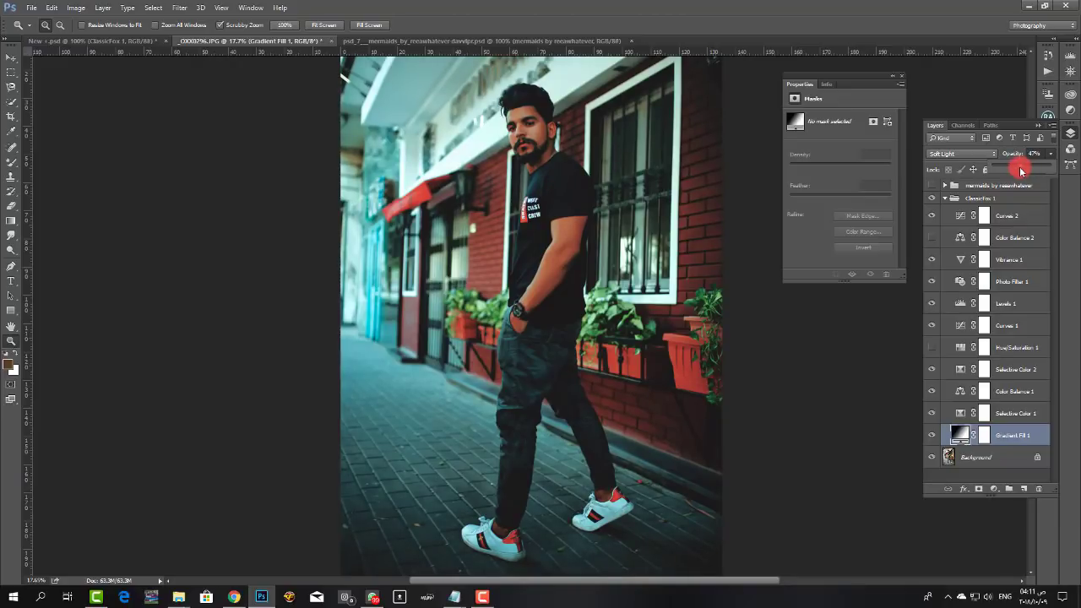
pyautogui.moveTo(1019, 167); pyautogui.dragTo(1017, 171)
# Set Black to -2% for the Neutrals range of the Selective Color 1 layer
pyautogui.click(962, 413)
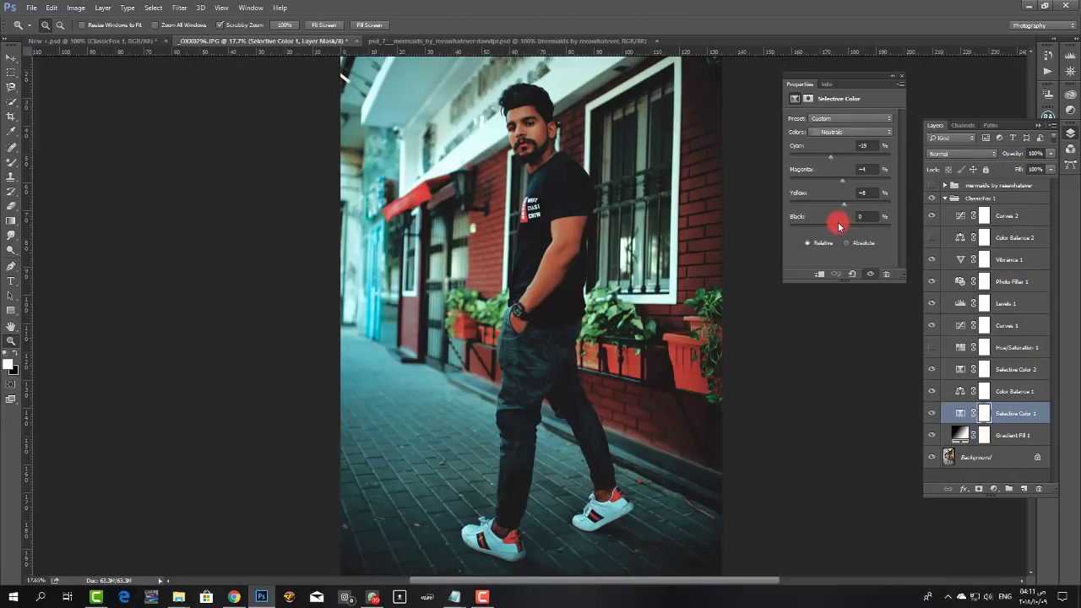
pyautogui.moveTo(837, 226); pyautogui.dragTo(838, 228)
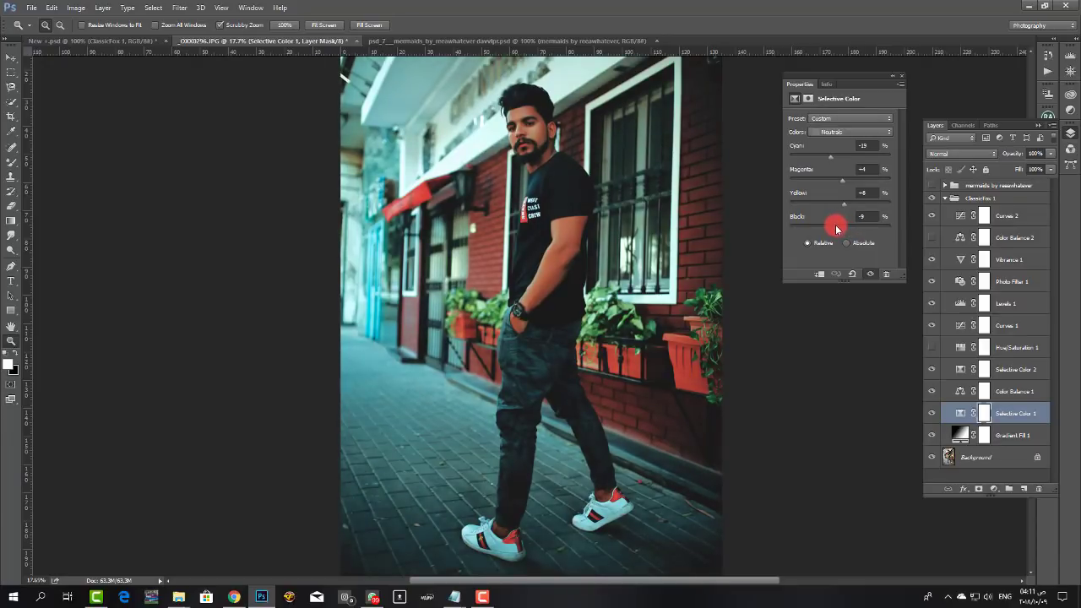
pyautogui.moveTo(836, 228); pyautogui.dragTo(838, 226)
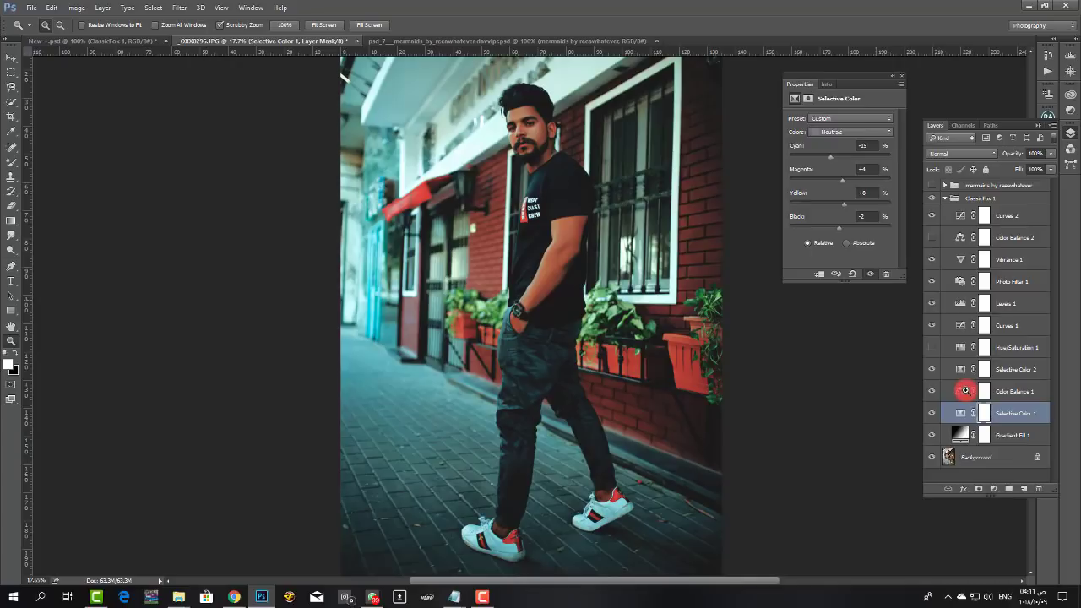
# In Color Balance 1, set Midtones to Cyan-Red -11 and Yellow-Blue +2, and Highlights to Cyan-Red -10, Magenta-Green +22 and Yellow-Blue +10
pyautogui.click(965, 390)
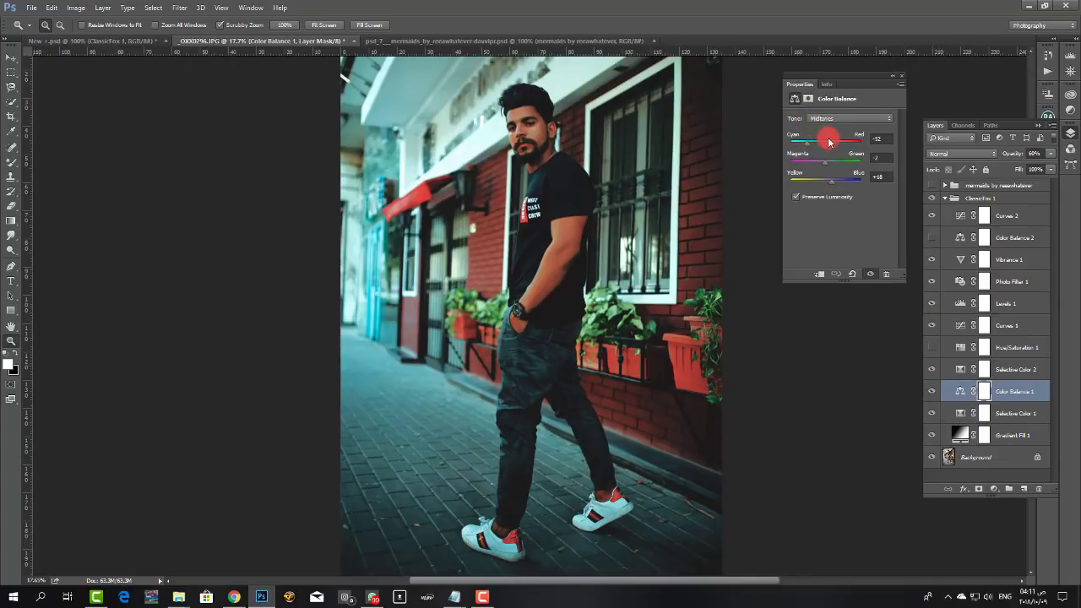
pyautogui.moveTo(828, 142); pyautogui.dragTo(831, 186)
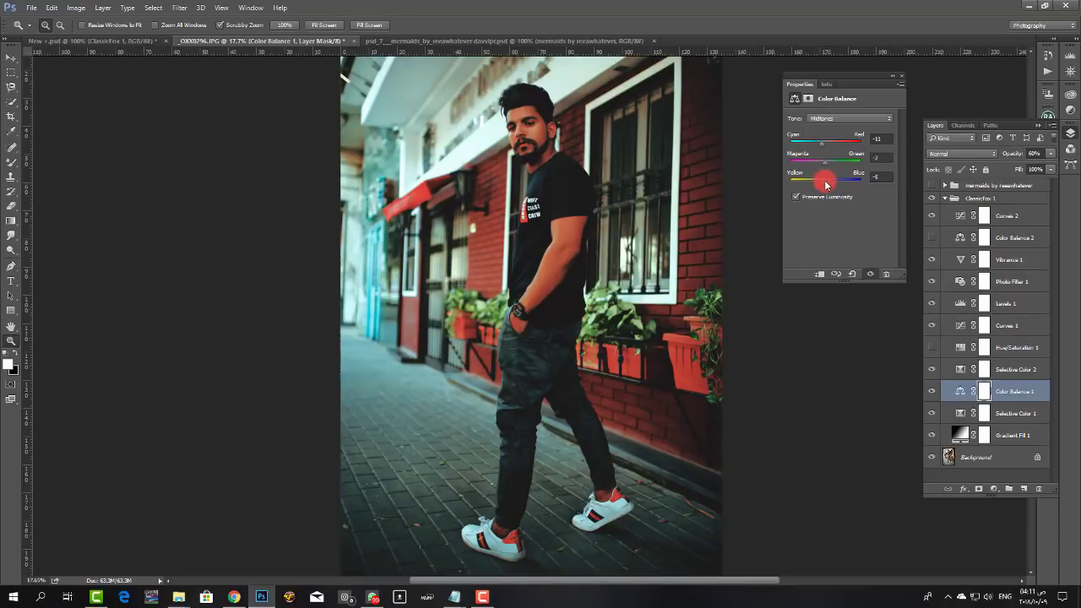
pyautogui.click(823, 118)
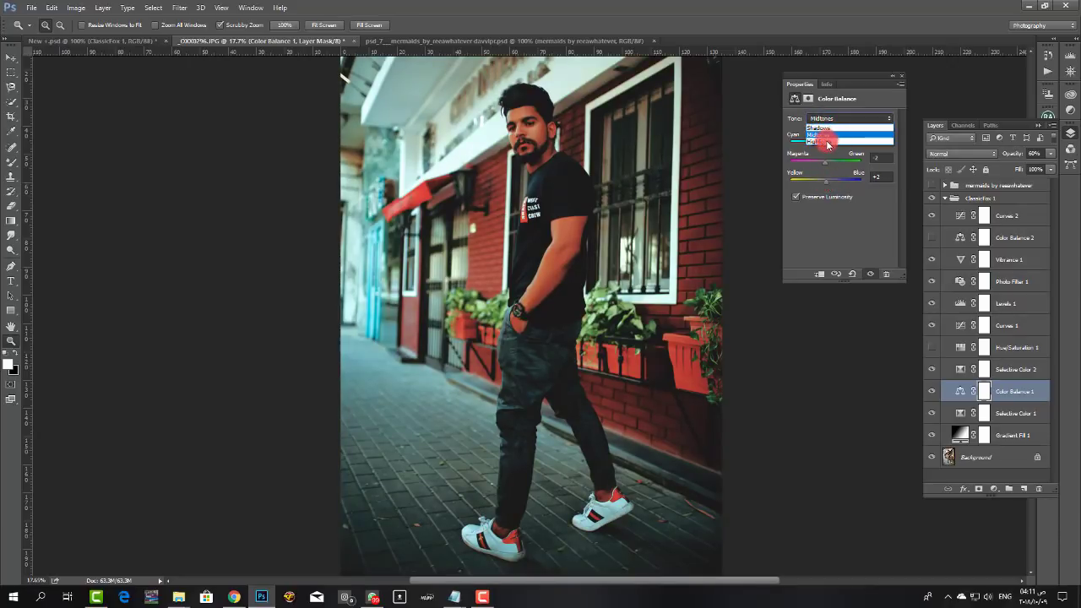
pyautogui.click(820, 138)
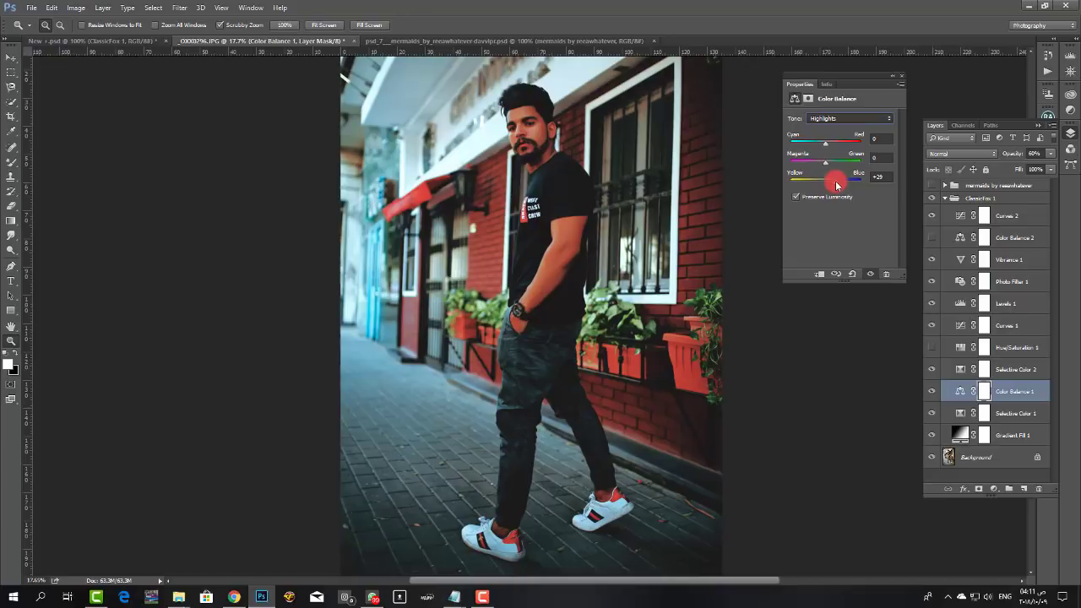
pyautogui.moveTo(835, 180)
pyautogui.mouseDown()
pyautogui.moveTo(820, 179)
pyautogui.moveTo(831, 186)
pyautogui.mouseUp()
pyautogui.moveTo(825, 145); pyautogui.dragTo(834, 168)
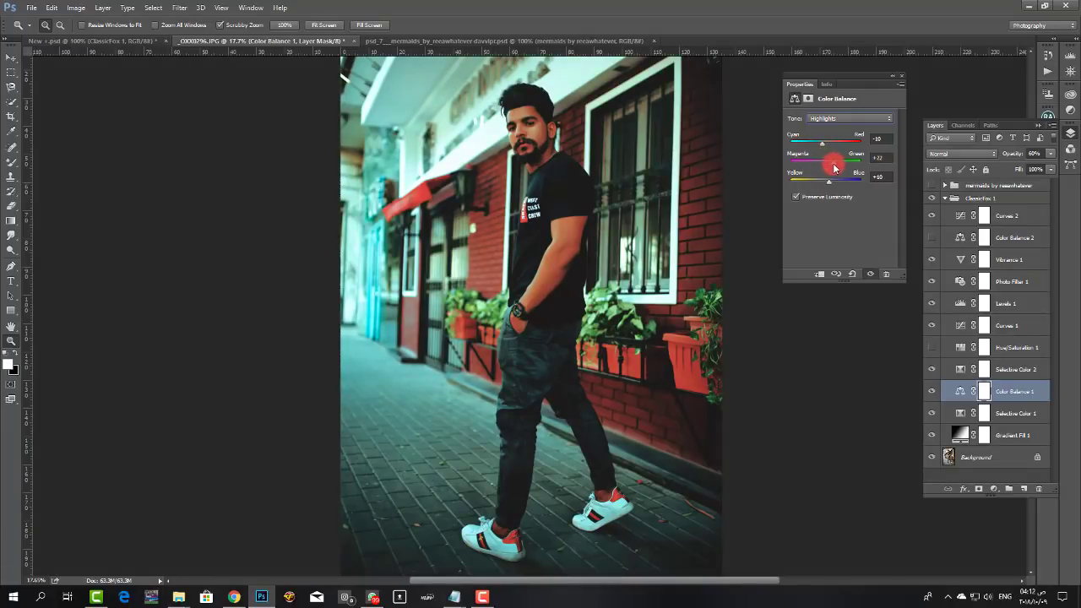
# Set the Shadows of Color Balance 1 to Cyan-Red -60, Magenta-Green +19 and Yellow-Blue +21
pyautogui.click(821, 118)
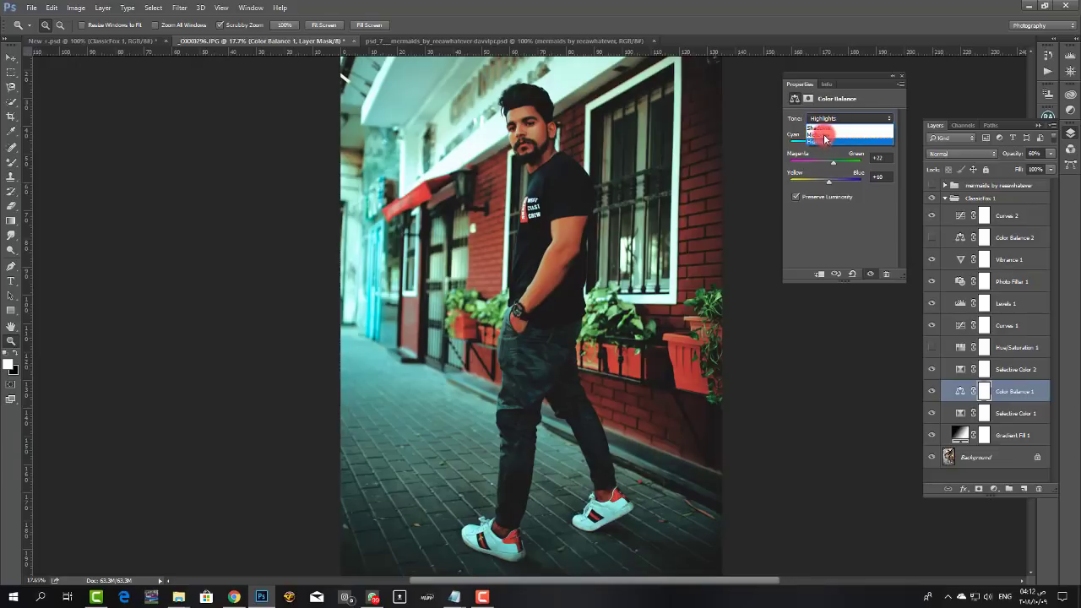
pyautogui.click(826, 133)
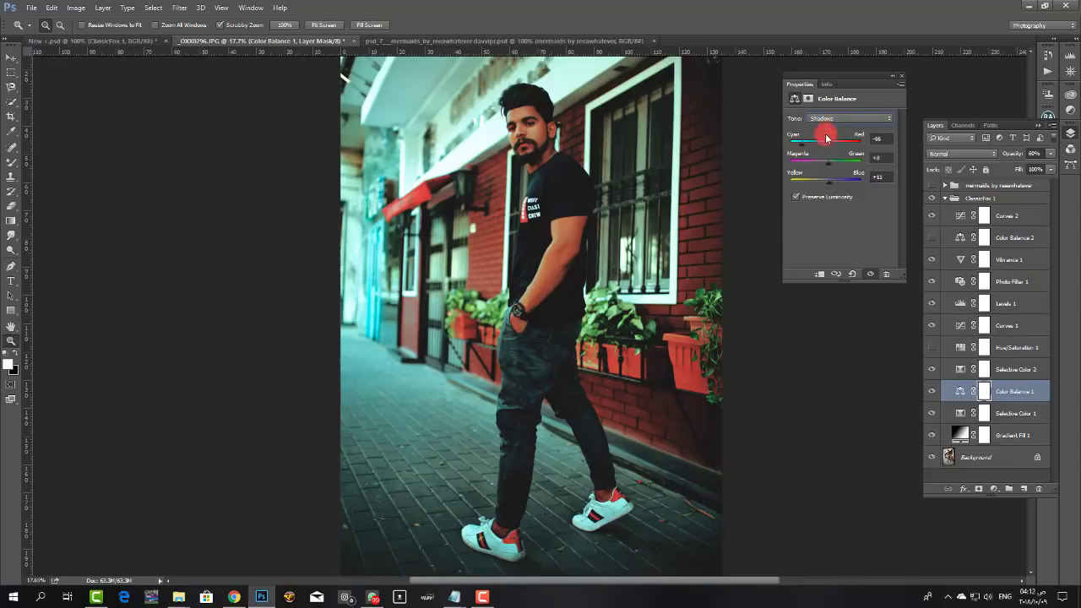
pyautogui.moveTo(803, 142); pyautogui.dragTo(829, 186)
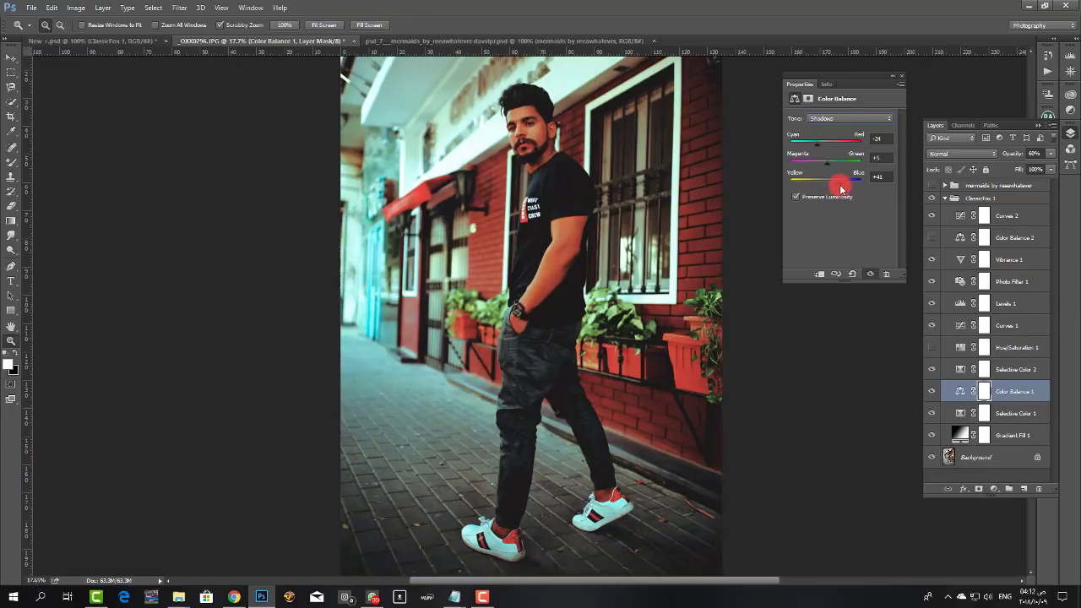
pyautogui.moveTo(835, 187); pyautogui.dragTo(831, 184)
pyautogui.moveTo(817, 141); pyautogui.dragTo(832, 171)
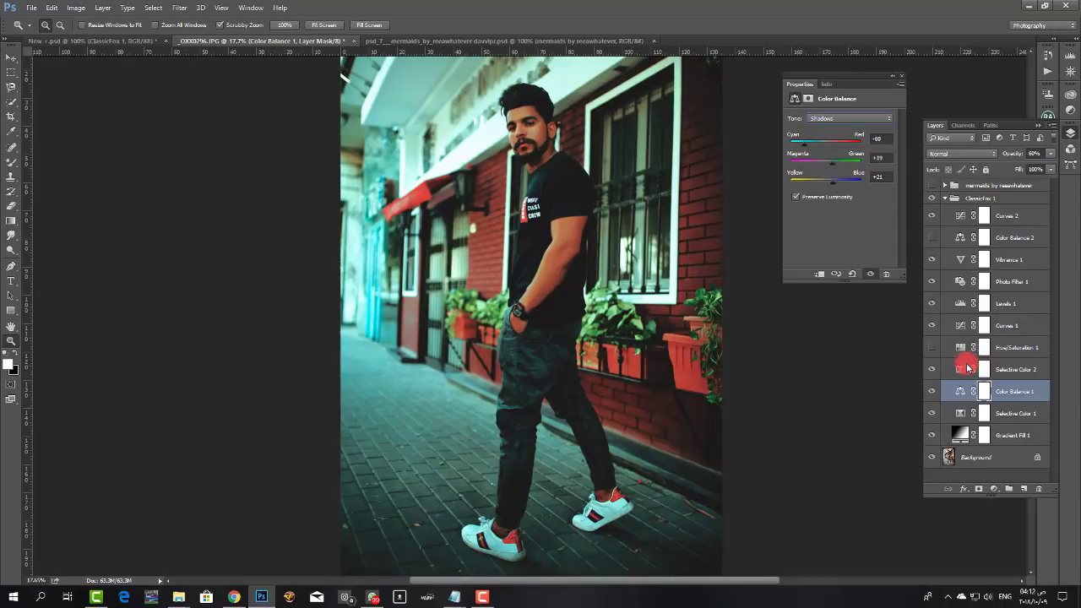
# In Selective Color 2, set the Reds range to Cyan -38, Magenta +47, Yellow about +18 and Black -22
pyautogui.click(966, 365)
pyautogui.click(847, 128)
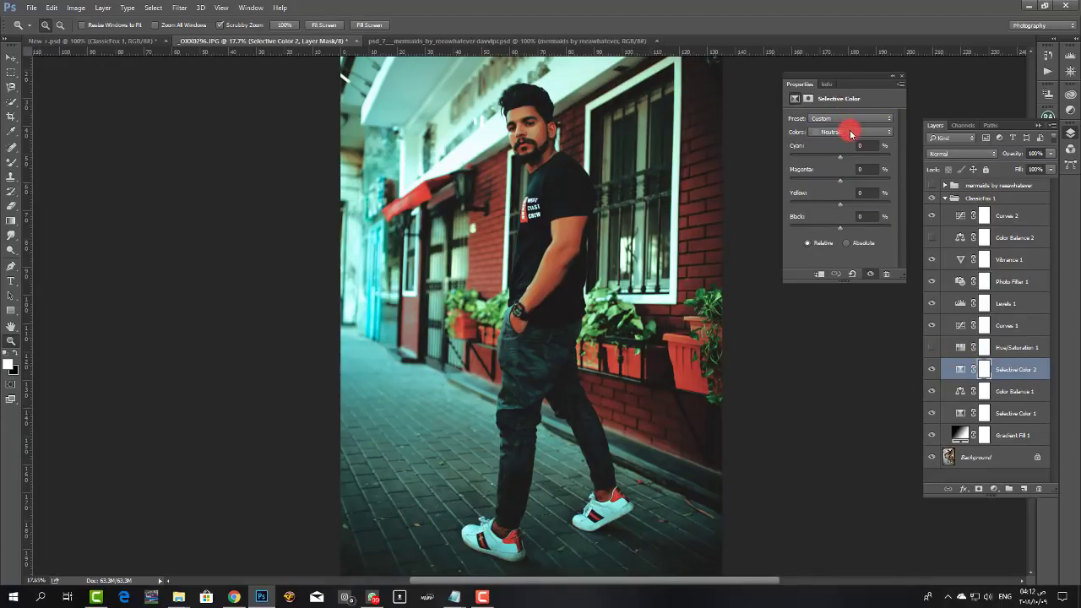
pyautogui.click(835, 196)
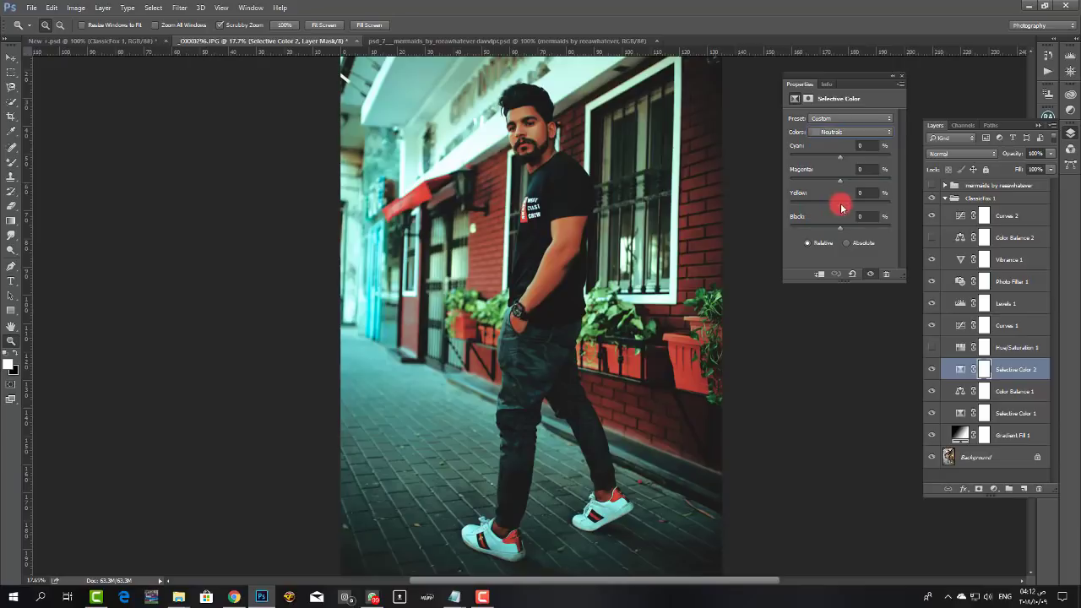
pyautogui.click(830, 133)
pyautogui.click(830, 156)
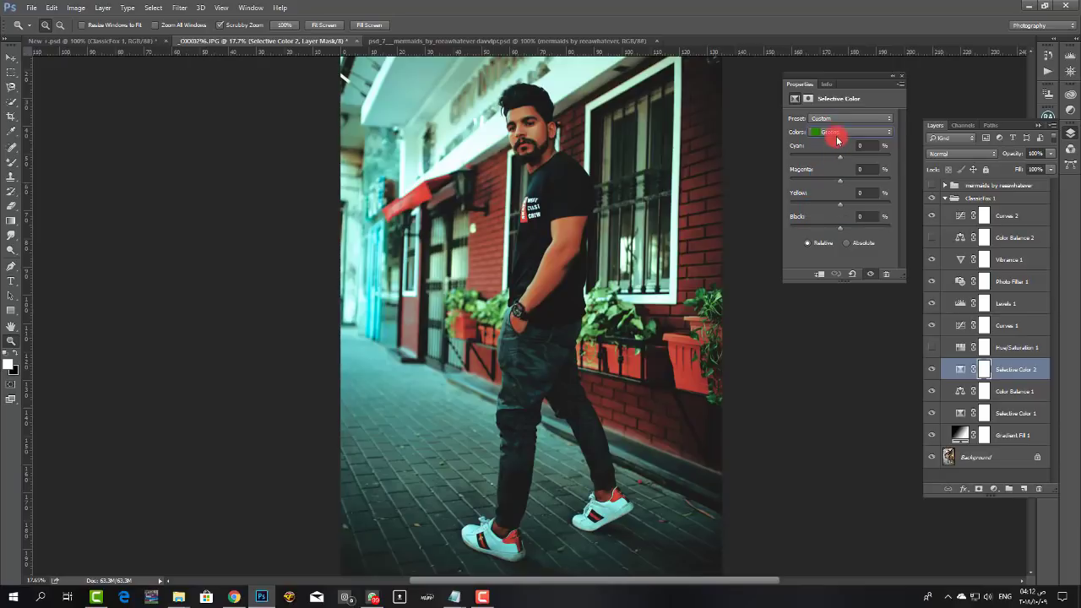
pyautogui.scroll(2, 834, 135)
pyautogui.moveTo(818, 160); pyautogui.dragTo(740, 208)
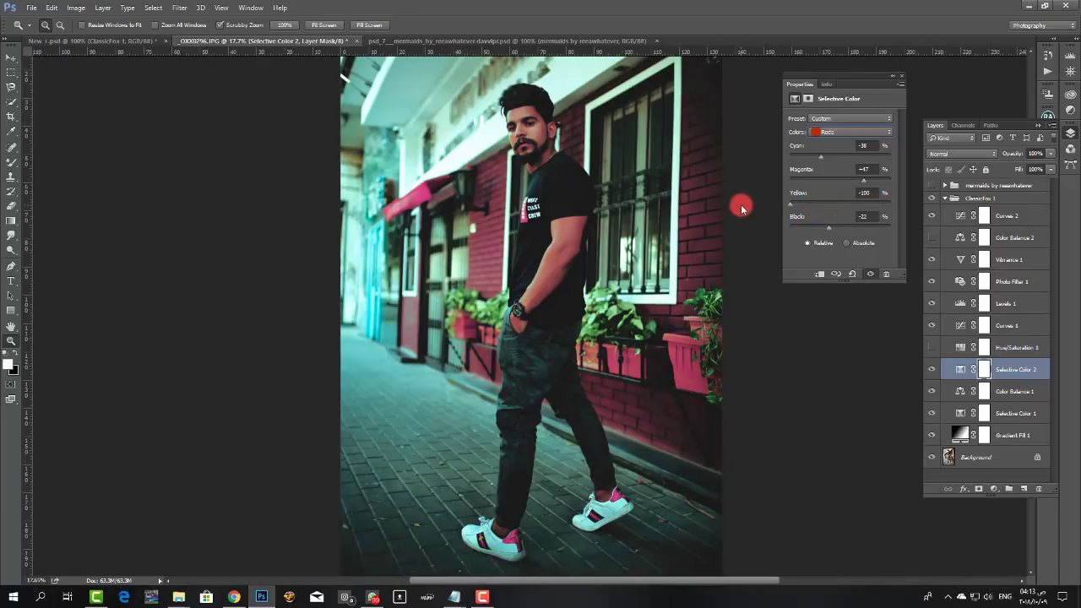
pyautogui.moveTo(740, 205); pyautogui.dragTo(850, 210)
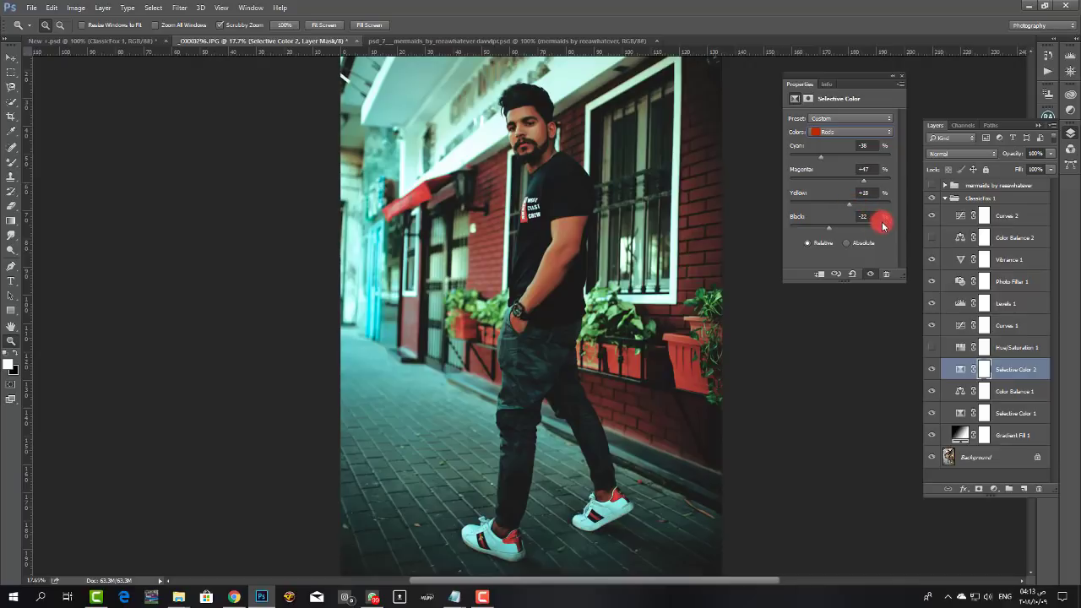
# Set the Magentas range of Selective Color 2 to Yellow +25 and Black +100
pyautogui.click(834, 133)
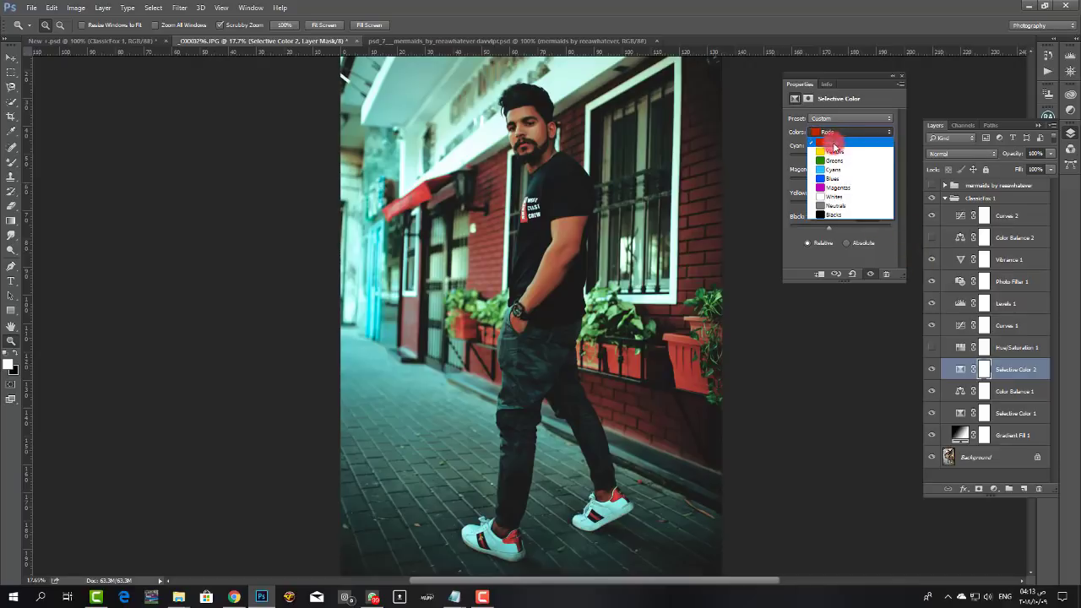
pyautogui.click(833, 187)
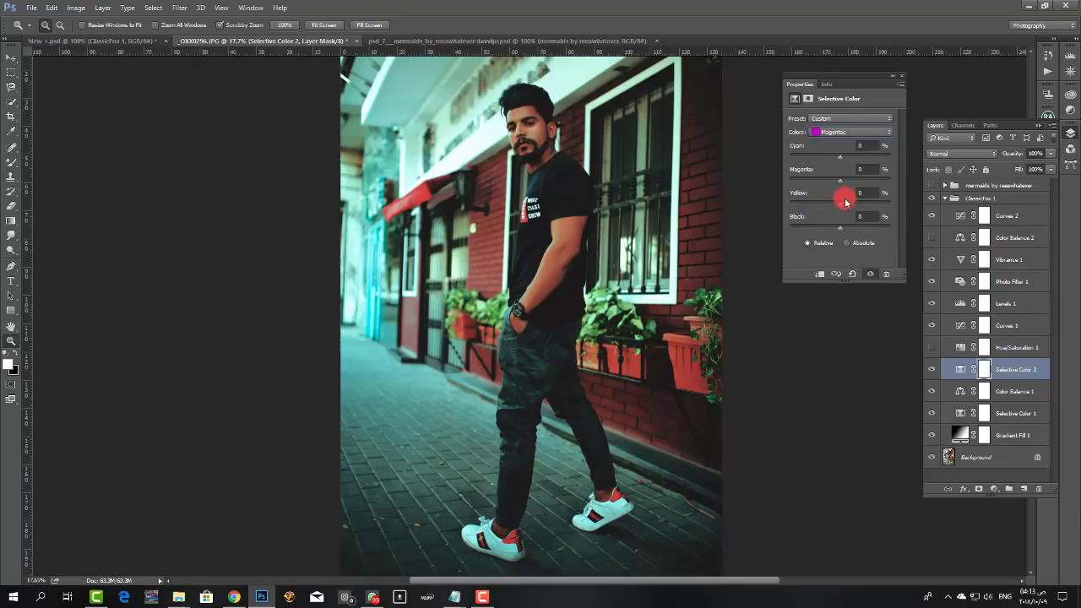
pyautogui.moveTo(839, 201); pyautogui.dragTo(890, 236)
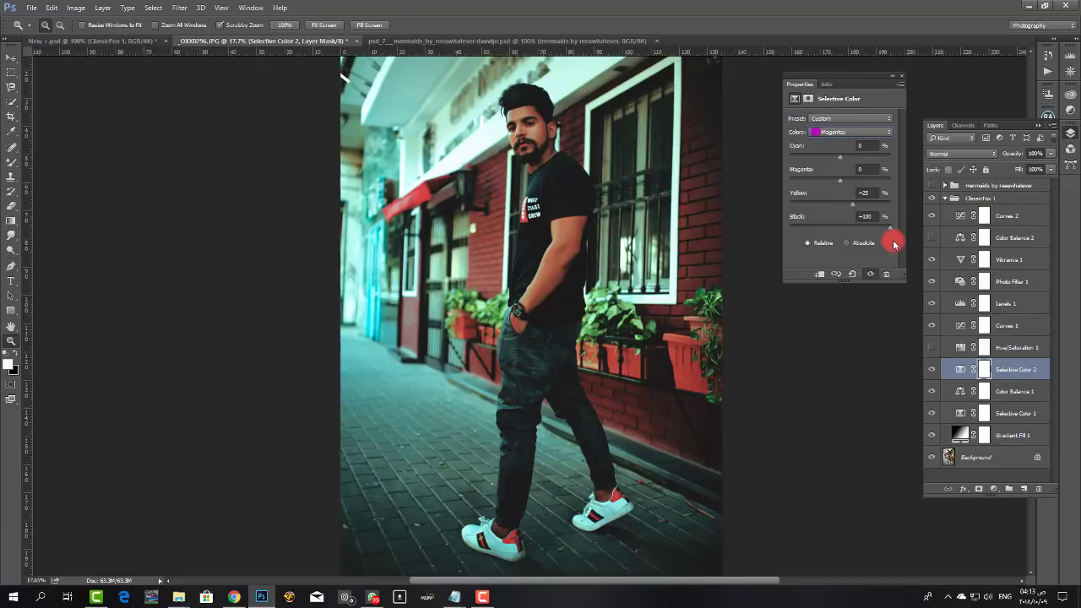
# Fine-tune the Black and Yellow amounts of the Blacks range in Selective Color 2
pyautogui.click(857, 138)
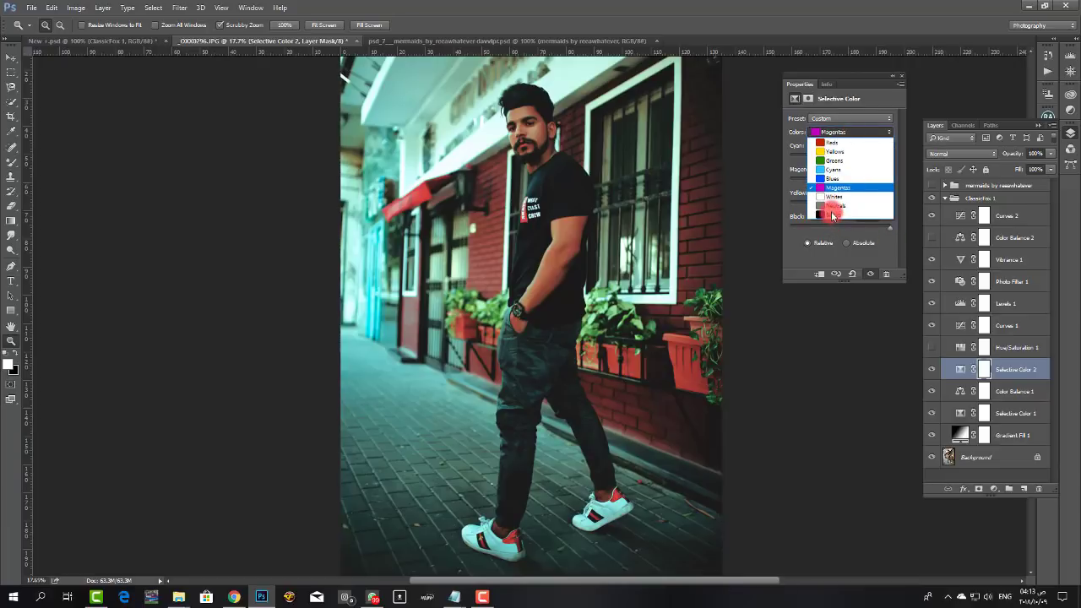
pyautogui.click(838, 224)
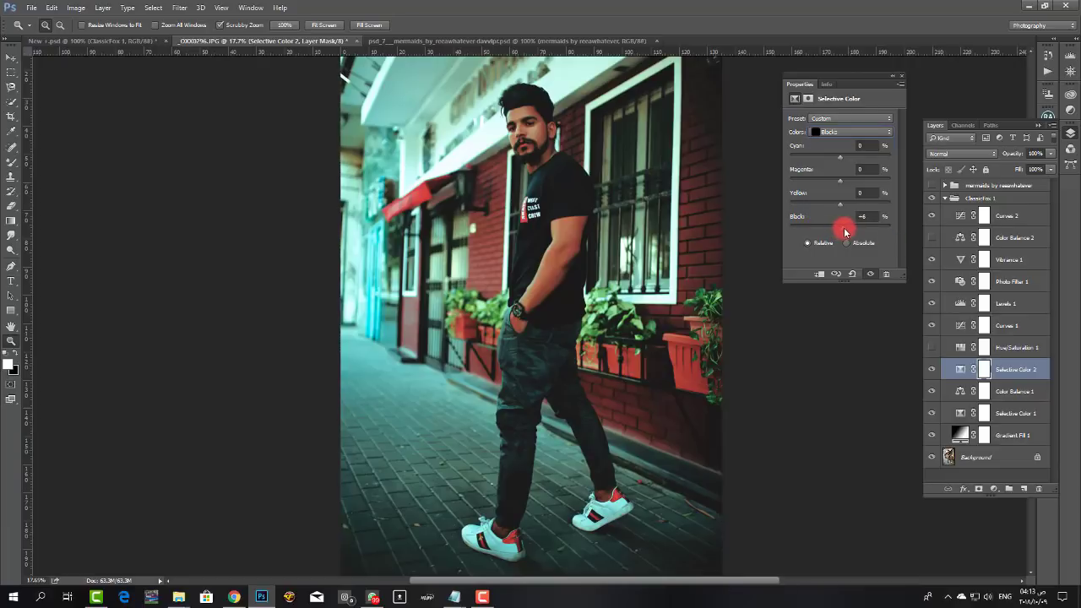
pyautogui.moveTo(844, 227); pyautogui.dragTo(836, 227)
pyautogui.moveTo(847, 207)
pyautogui.mouseDown()
pyautogui.moveTo(831, 207)
pyautogui.moveTo(842, 207)
pyautogui.mouseUp()
# On the Blue channel of Curves 1, add a midpoint at input 127, output 130 and set the black point to 0, 0
pyautogui.click(959, 330)
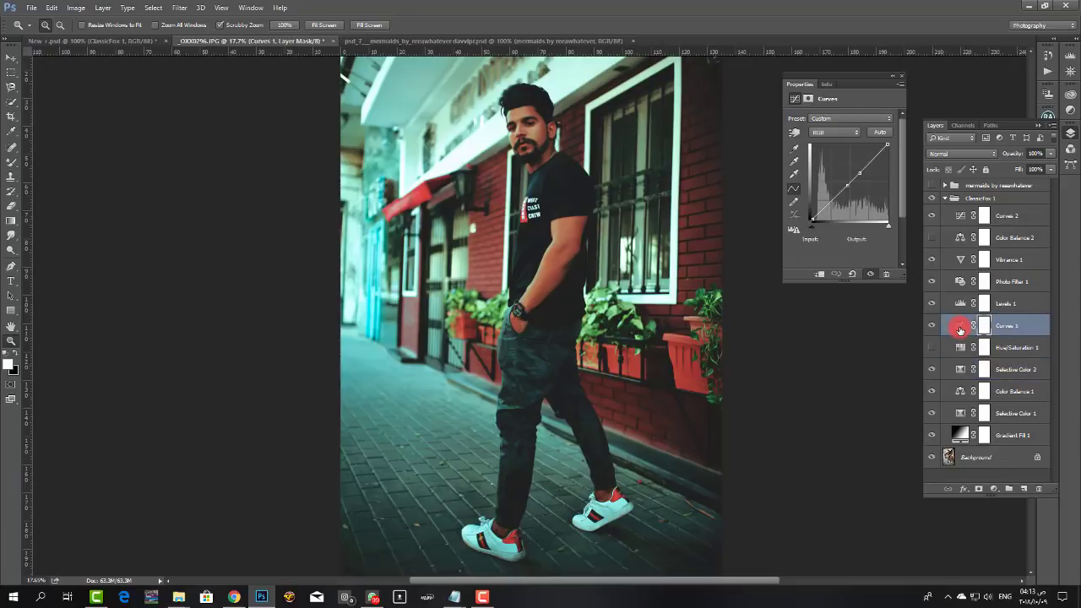
pyautogui.click(837, 134)
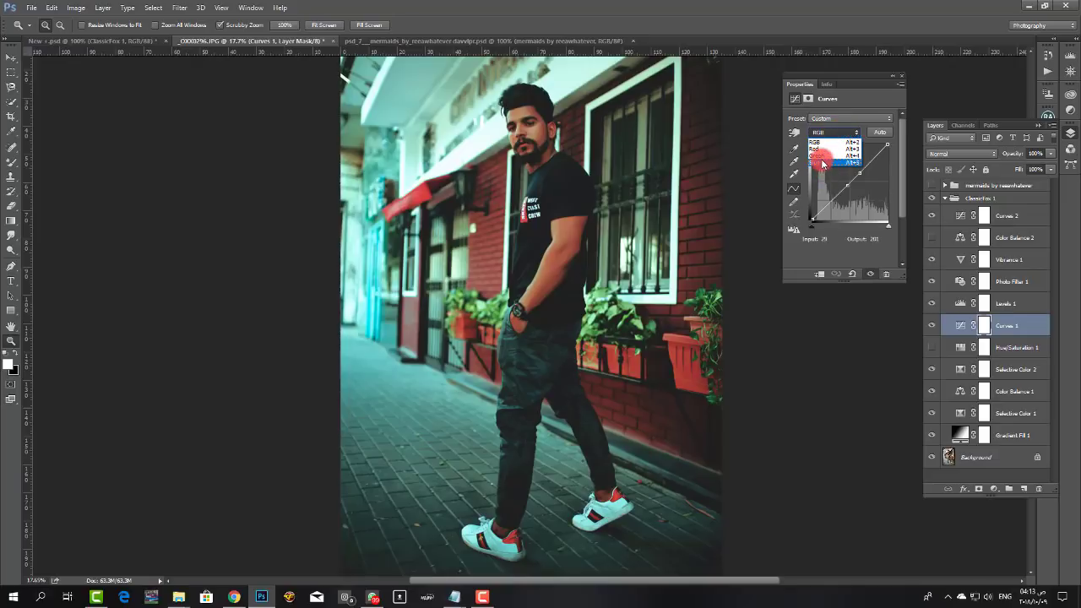
pyautogui.click(822, 163)
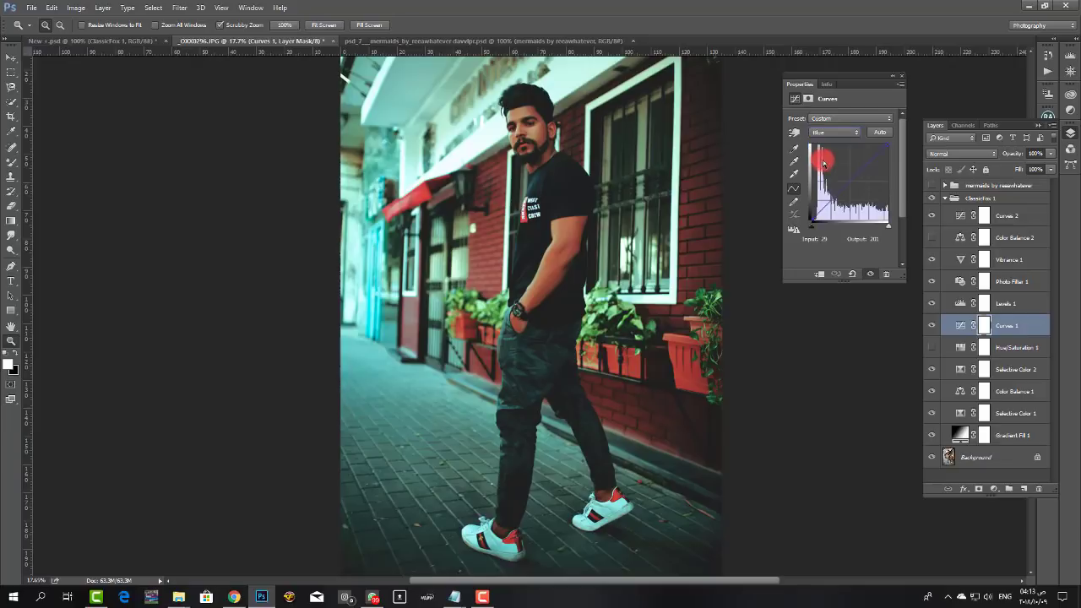
pyautogui.click(849, 180)
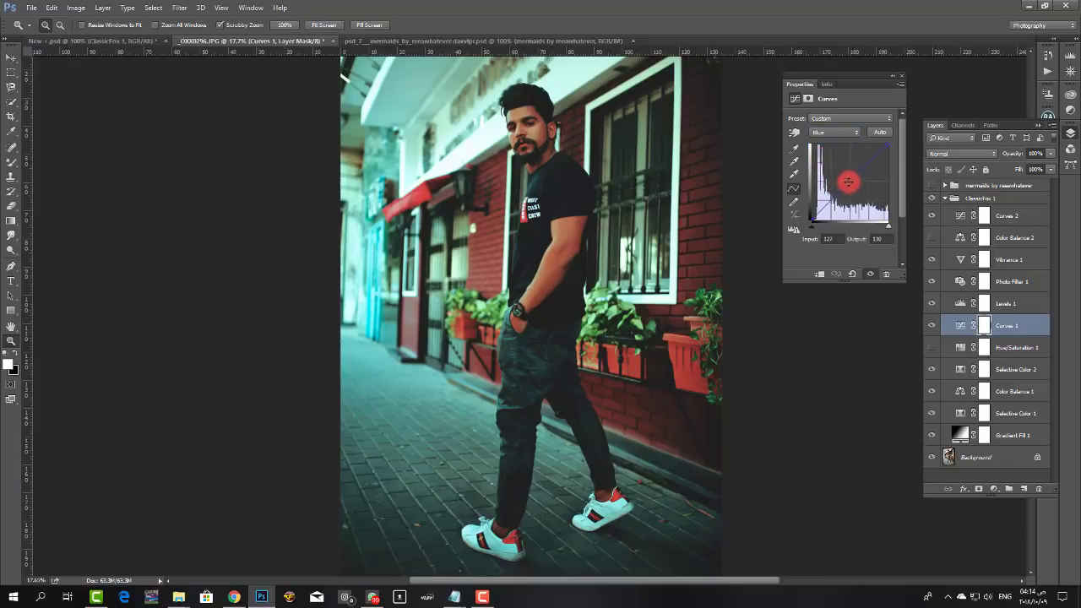
pyautogui.click(830, 204)
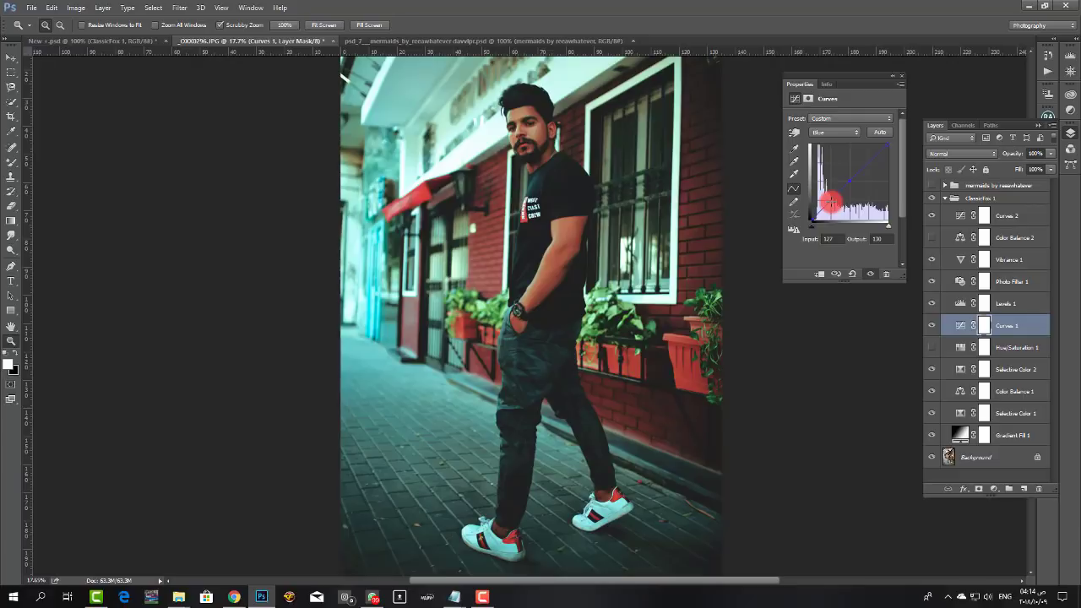
pyautogui.moveTo(810, 217)
pyautogui.mouseDown()
pyautogui.moveTo(804, 203)
pyautogui.moveTo(800, 229)
pyautogui.moveTo(834, 238)
pyautogui.moveTo(792, 227)
pyautogui.mouseUp()
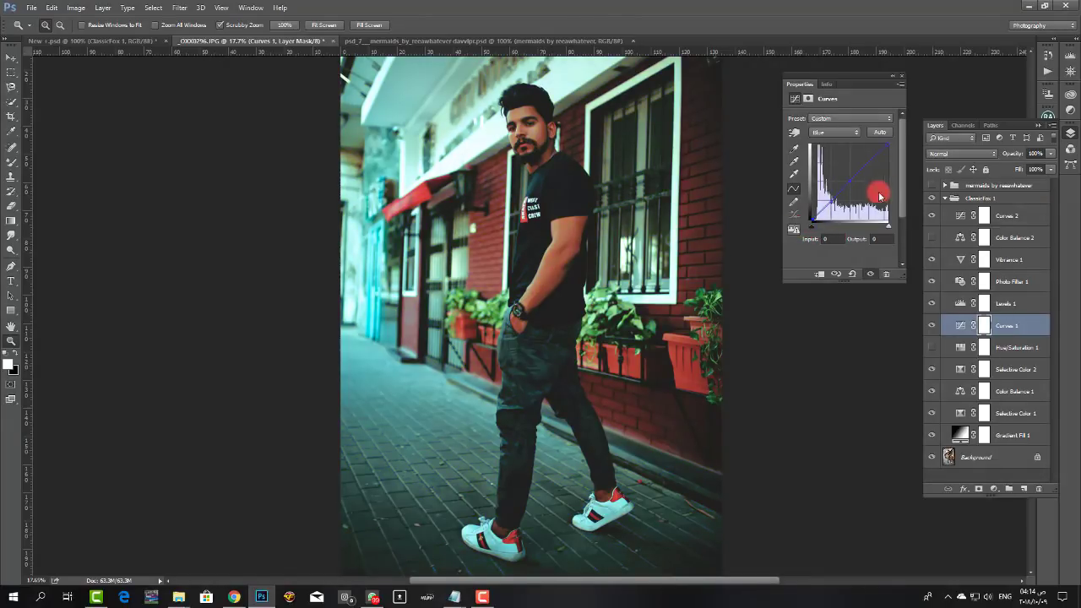
# On the Red channel of Curves 1, set the midpoint to input 127, output 134 and the black point to 0, 2
pyautogui.click(840, 132)
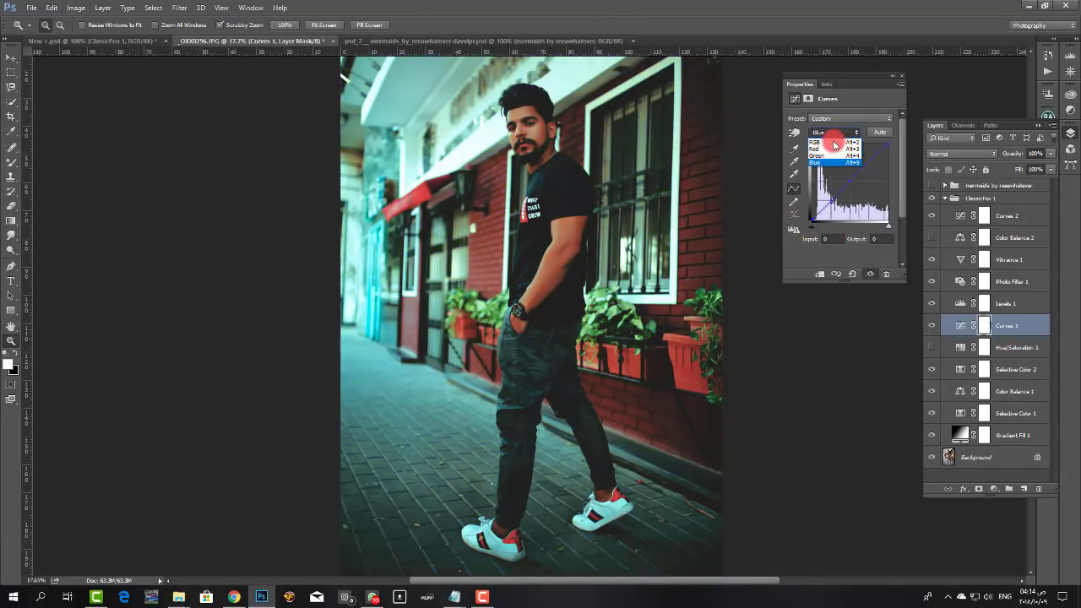
pyautogui.click(826, 150)
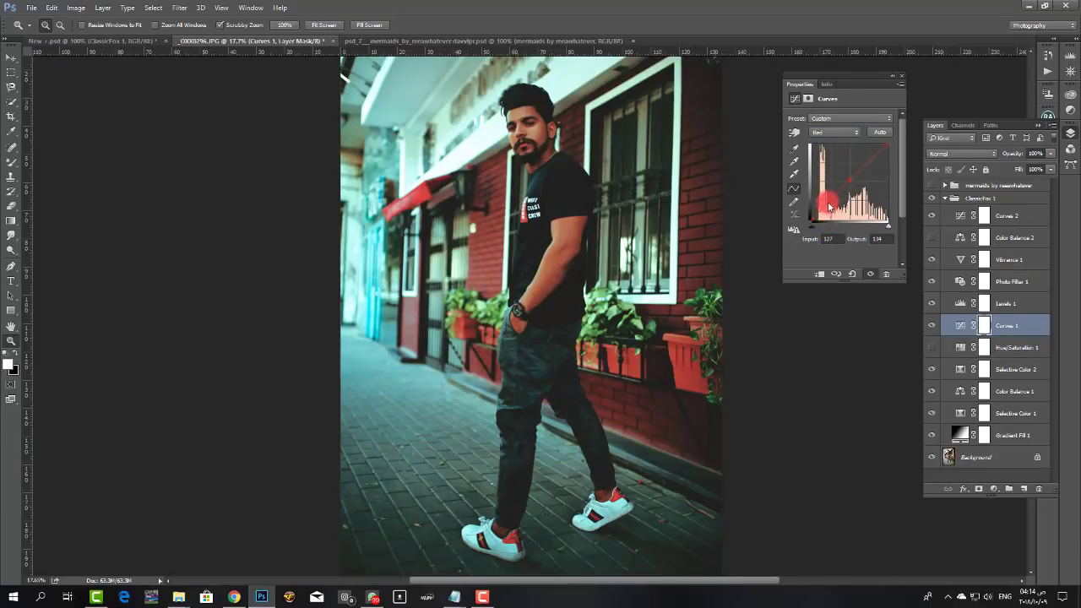
pyautogui.click(829, 201)
pyautogui.moveTo(813, 222); pyautogui.dragTo(802, 219)
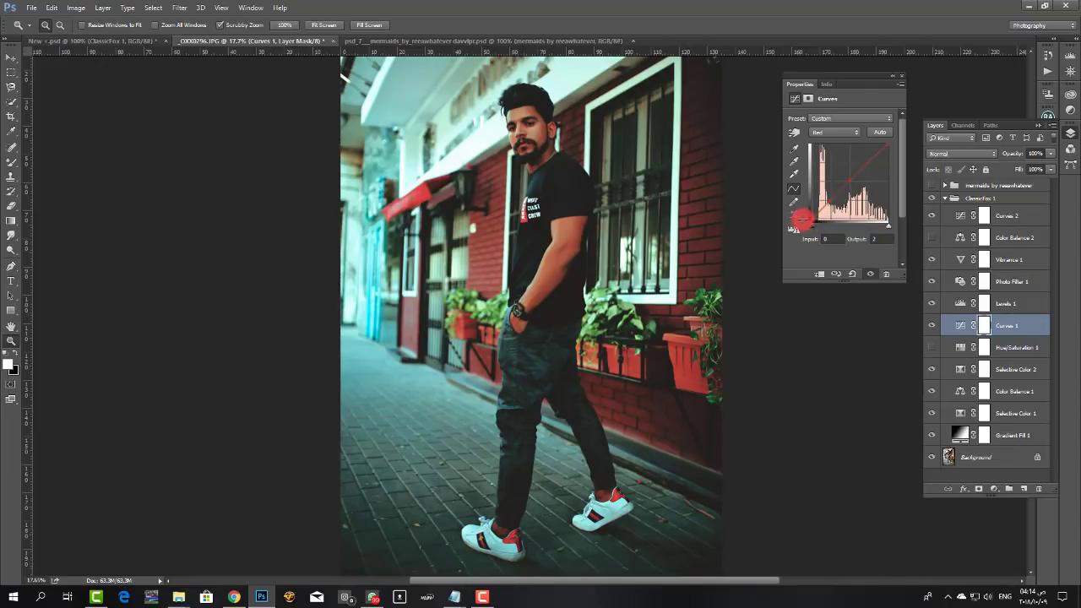
# Compare the photo with the Levels 1 adjustment layer hidden and shown
pyautogui.click(950, 302)
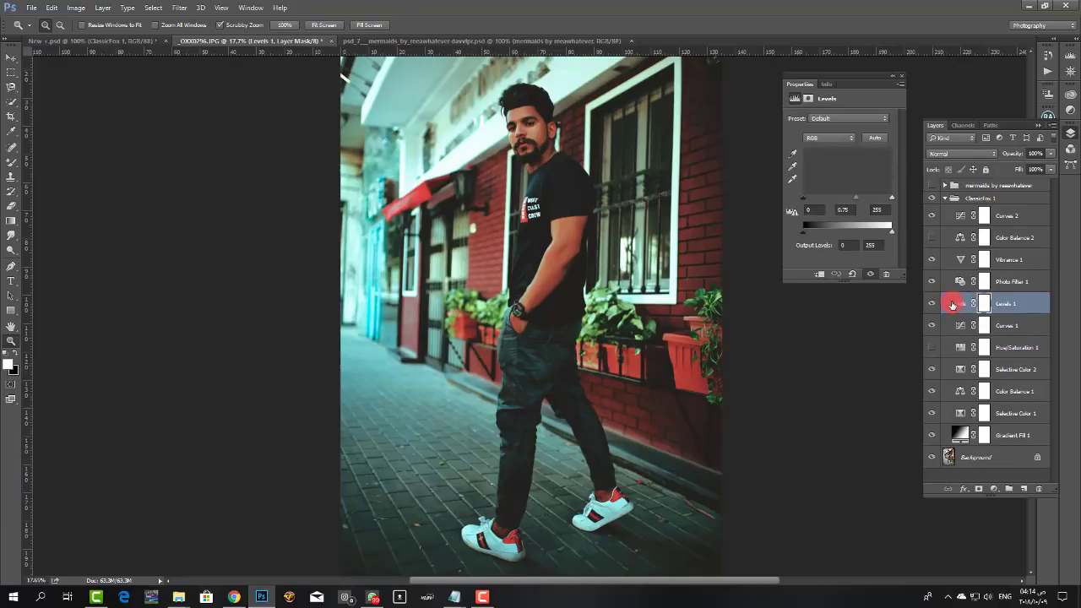
pyautogui.click(933, 304)
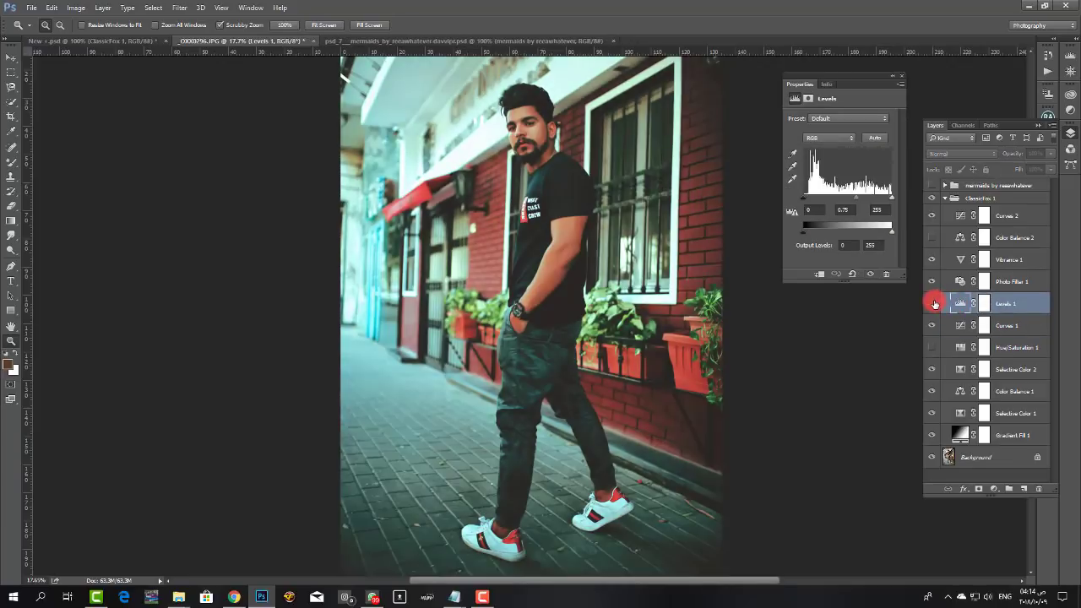
pyautogui.click(933, 304)
# On the Red channel of Levels 1, set the black input to 61, midtones to 1.17 and white output to 240
pyautogui.click(814, 139)
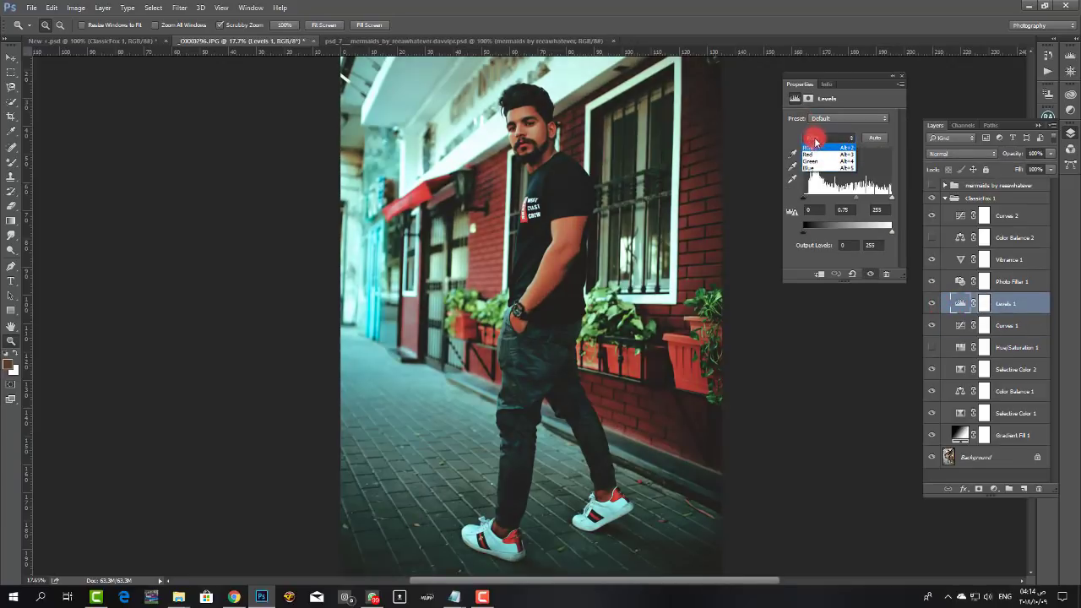
pyautogui.click(809, 154)
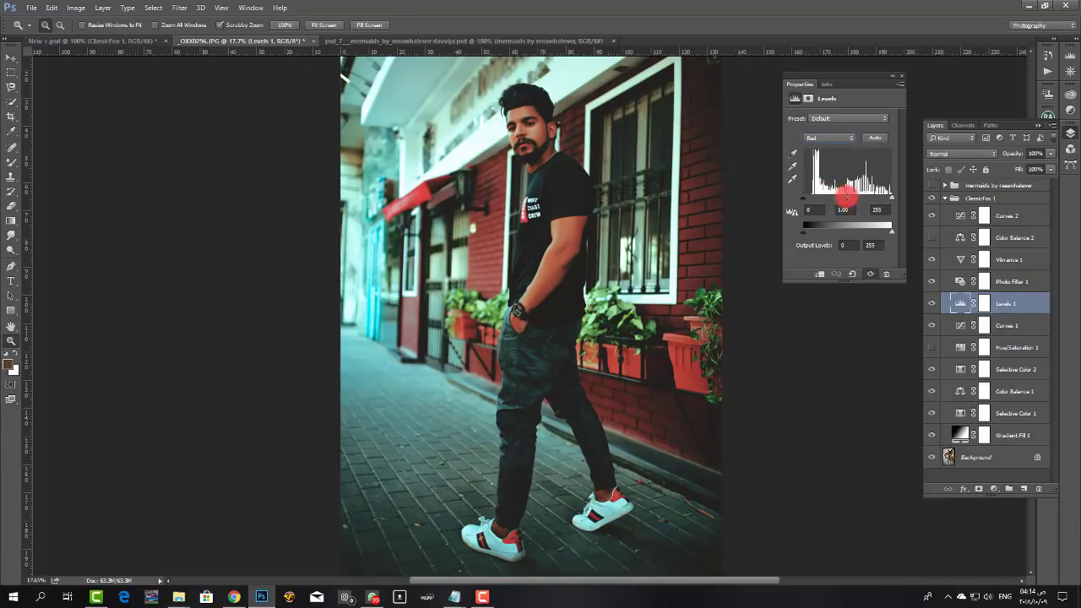
pyautogui.moveTo(847, 196); pyautogui.dragTo(808, 199)
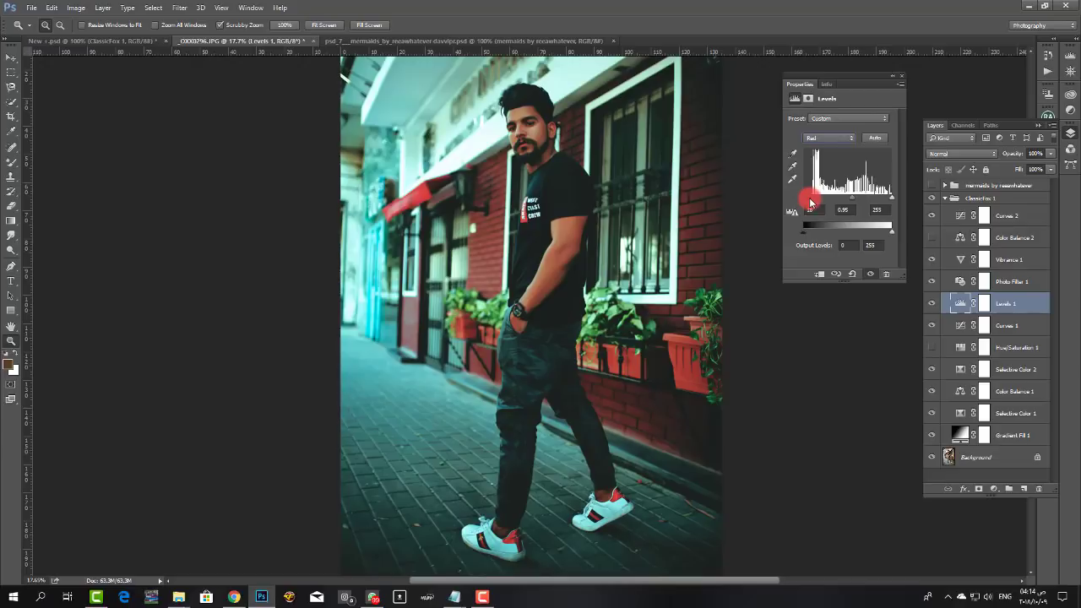
pyautogui.moveTo(810, 201); pyautogui.dragTo(825, 205)
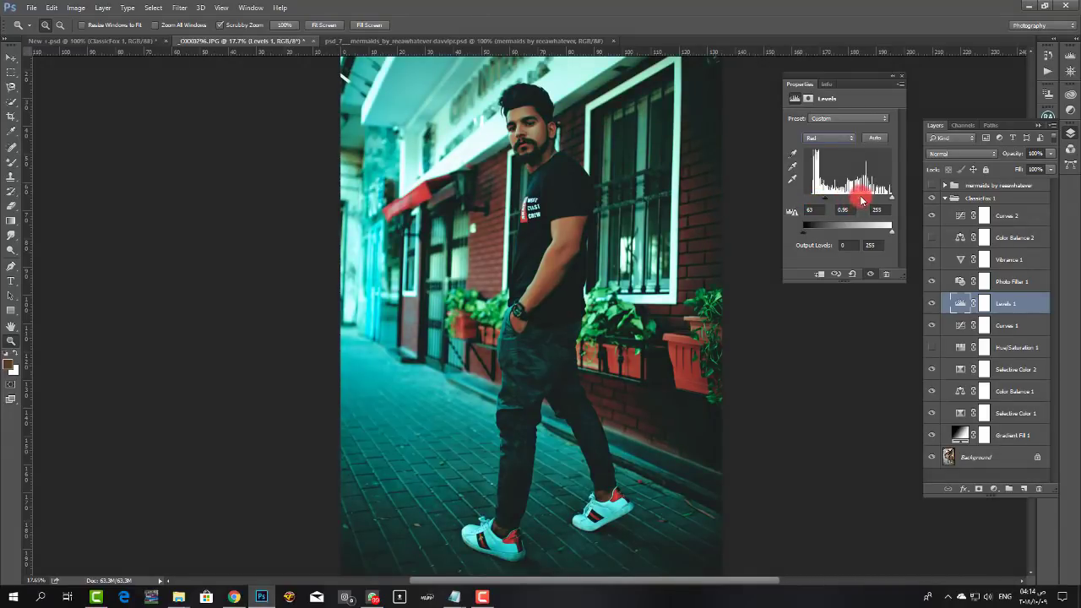
pyautogui.moveTo(858, 199); pyautogui.dragTo(826, 205)
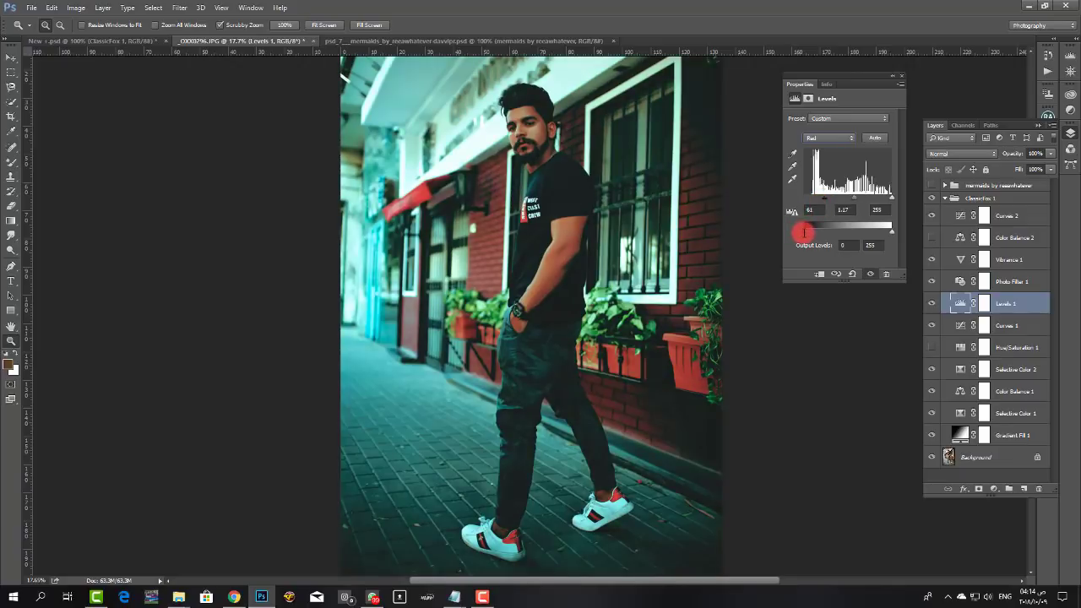
pyautogui.moveTo(891, 236); pyautogui.dragTo(886, 234)
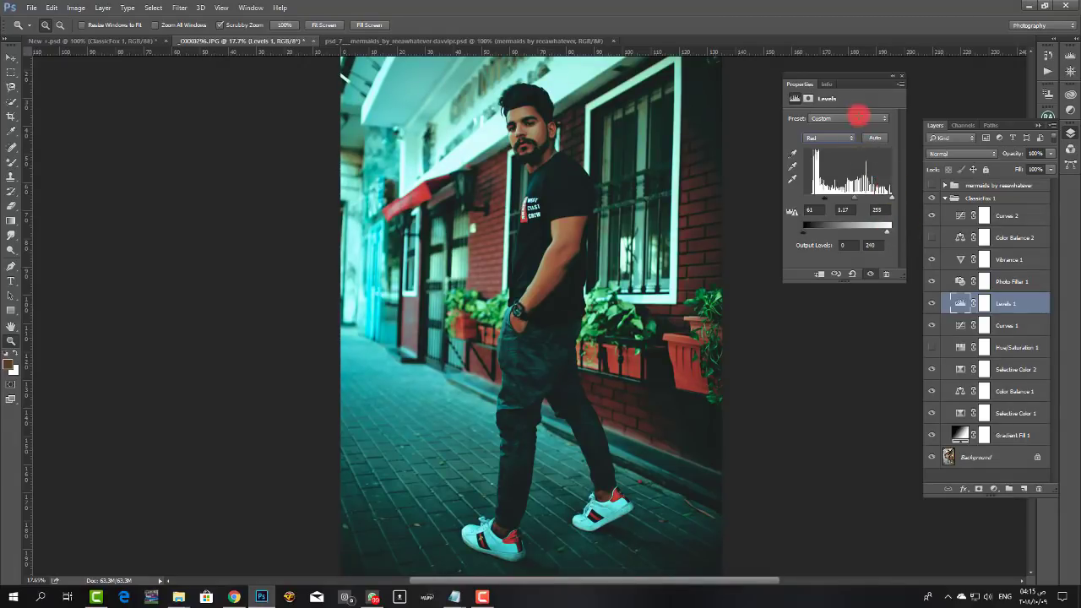
# On the Blue channel of Levels 1, set the midtones to about 1.14 and the white input to 242
pyautogui.moveTo(832, 137); pyautogui.dragTo(815, 166)
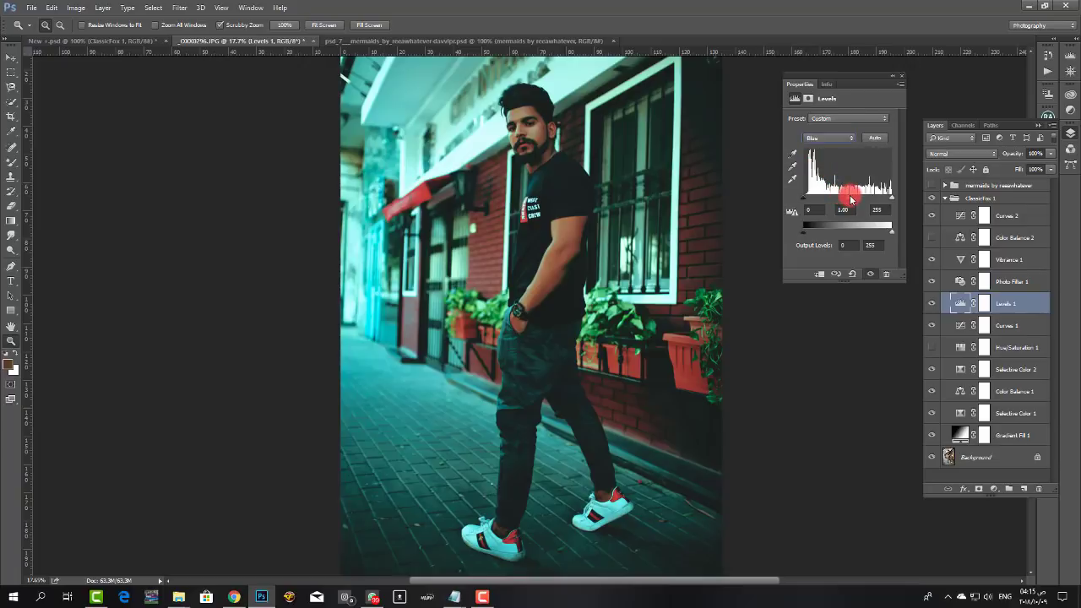
pyautogui.moveTo(850, 199); pyautogui.dragTo(844, 199)
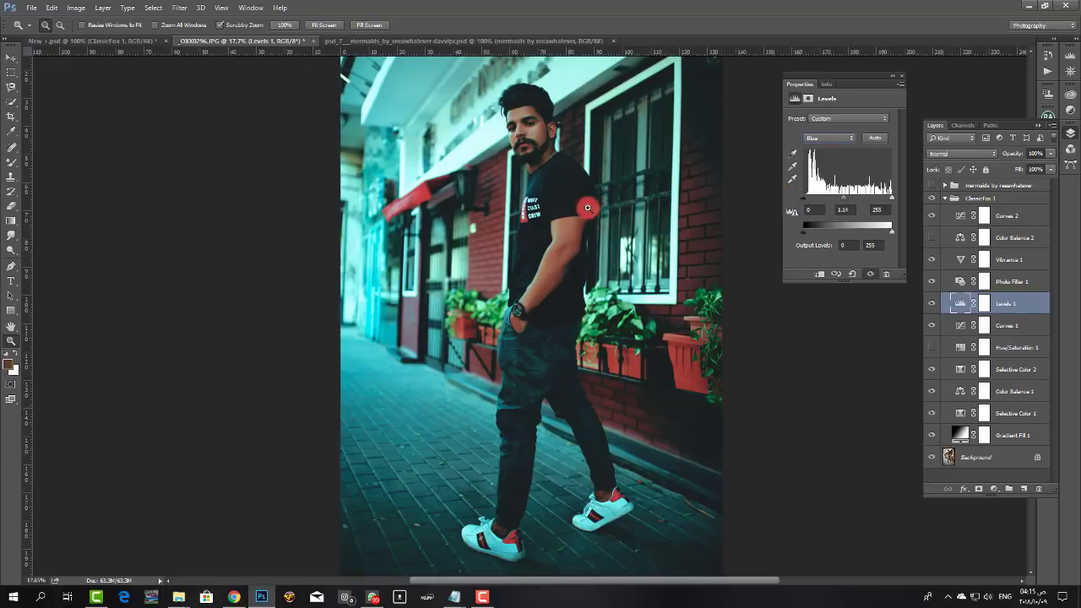
pyautogui.moveTo(554, 128)
pyautogui.mouseDown()
pyautogui.moveTo(574, 116)
pyautogui.moveTo(602, 123)
pyautogui.moveTo(550, 126)
pyautogui.moveTo(567, 145)
pyautogui.mouseUp()
pyautogui.moveTo(890, 196); pyautogui.dragTo(888, 200)
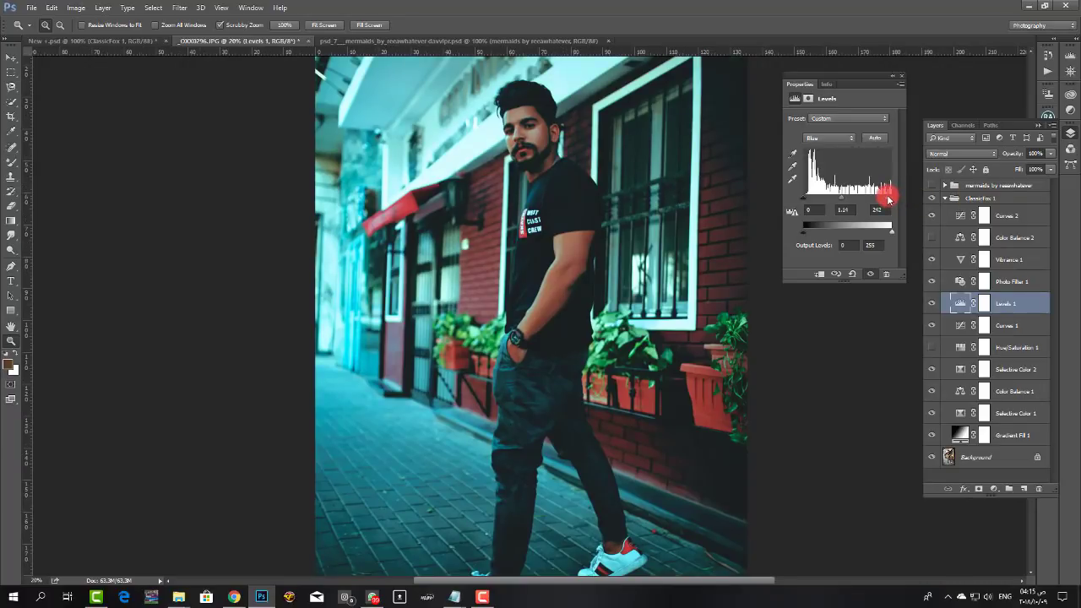
pyautogui.moveTo(523, 231)
pyautogui.mouseDown()
pyautogui.moveTo(494, 236)
pyautogui.moveTo(514, 246)
pyautogui.mouseUp()
pyautogui.click(823, 138)
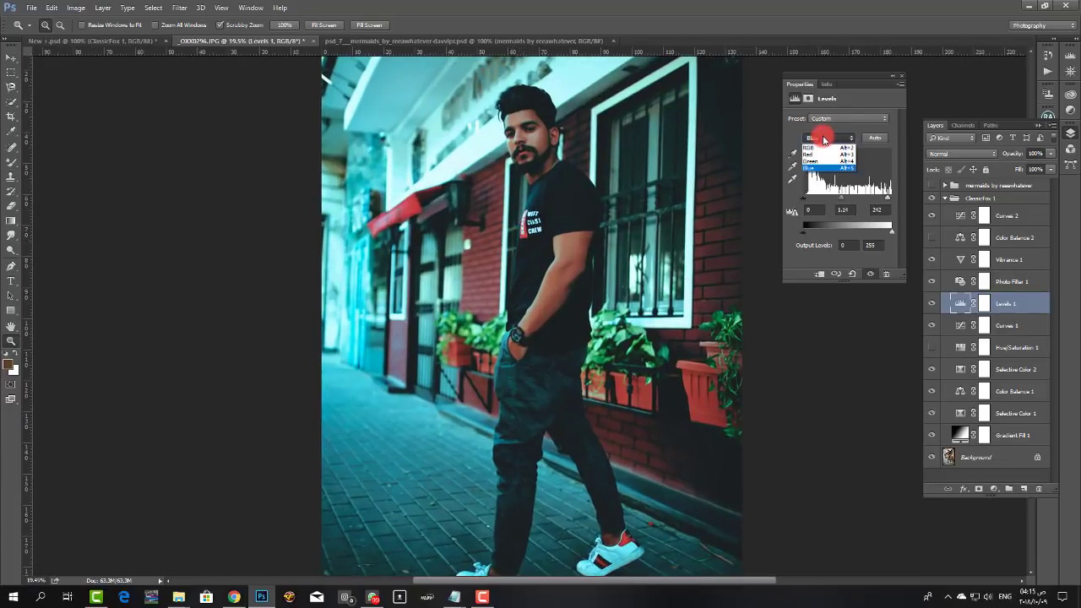
pyautogui.click(823, 138)
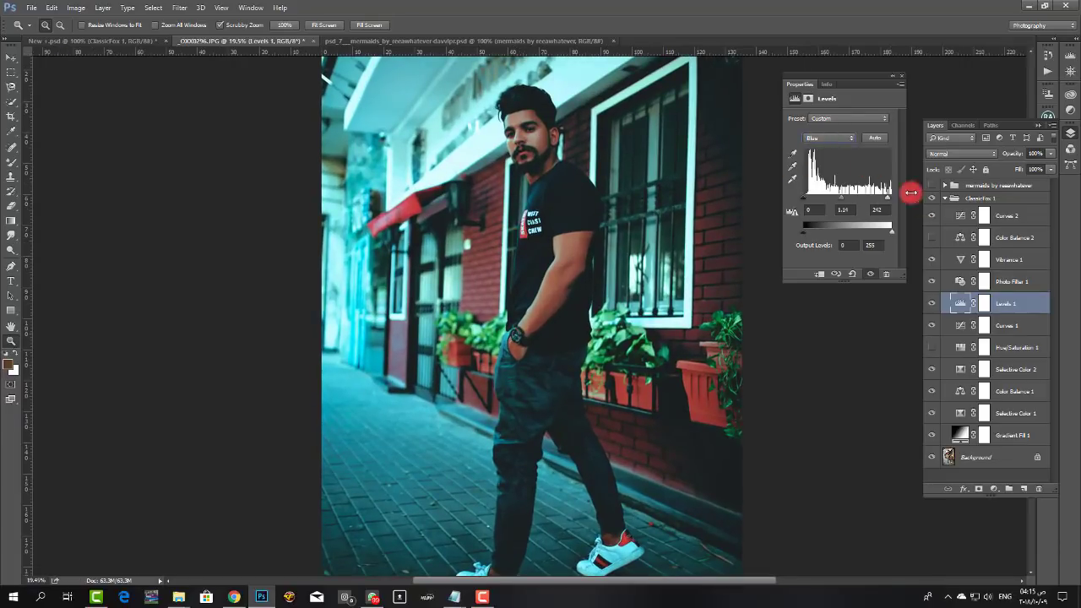
# Open the custom filter color of Photo Filter 1 for editing, keeping the portrait in view
pyautogui.click(949, 282)
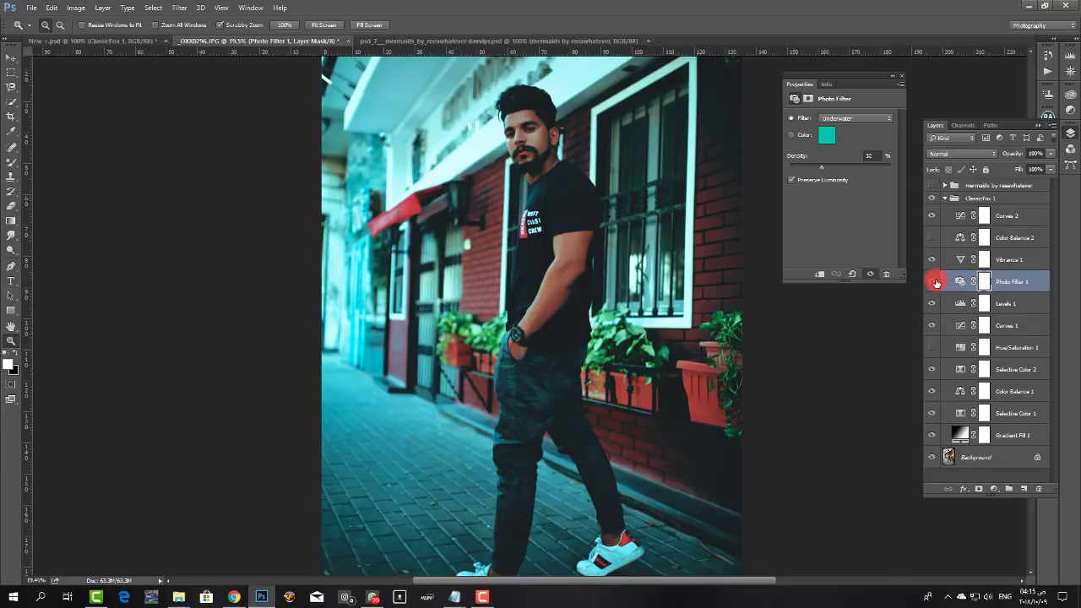
pyautogui.click(960, 280)
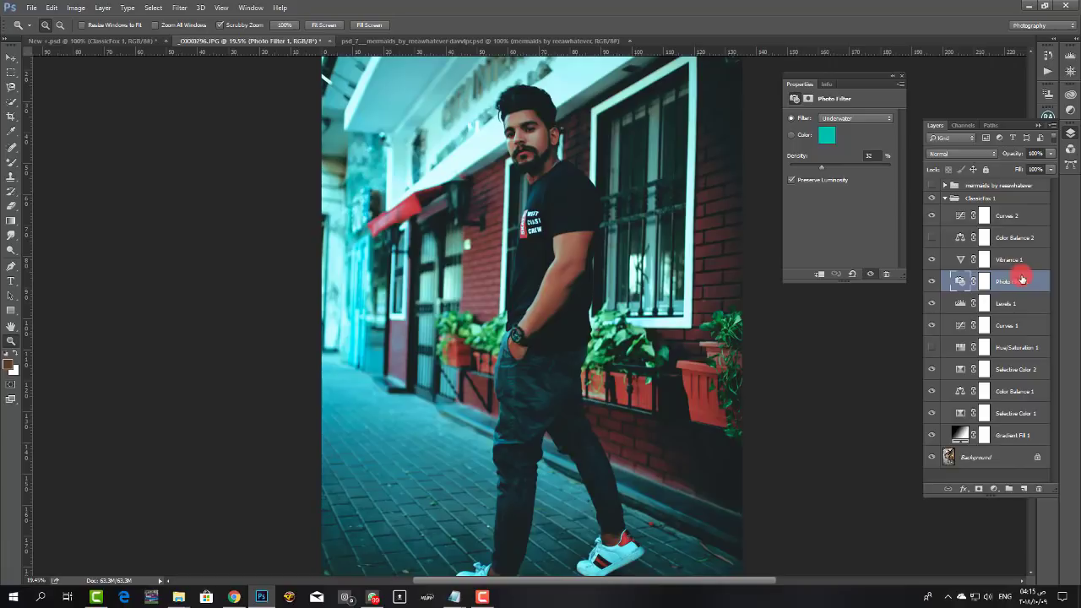
pyautogui.click(834, 141)
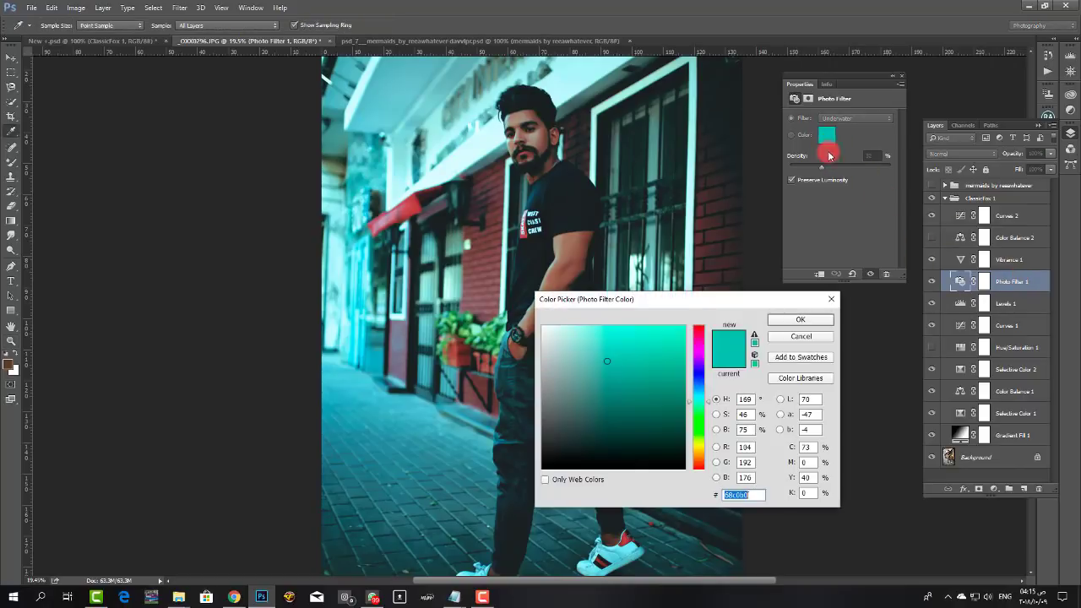
pyautogui.moveTo(682, 294); pyautogui.dragTo(806, 226)
# Try yellow, pink, blue and green hues as the Photo Filter 1 color
pyautogui.moveTo(813, 278); pyautogui.dragTo(815, 339)
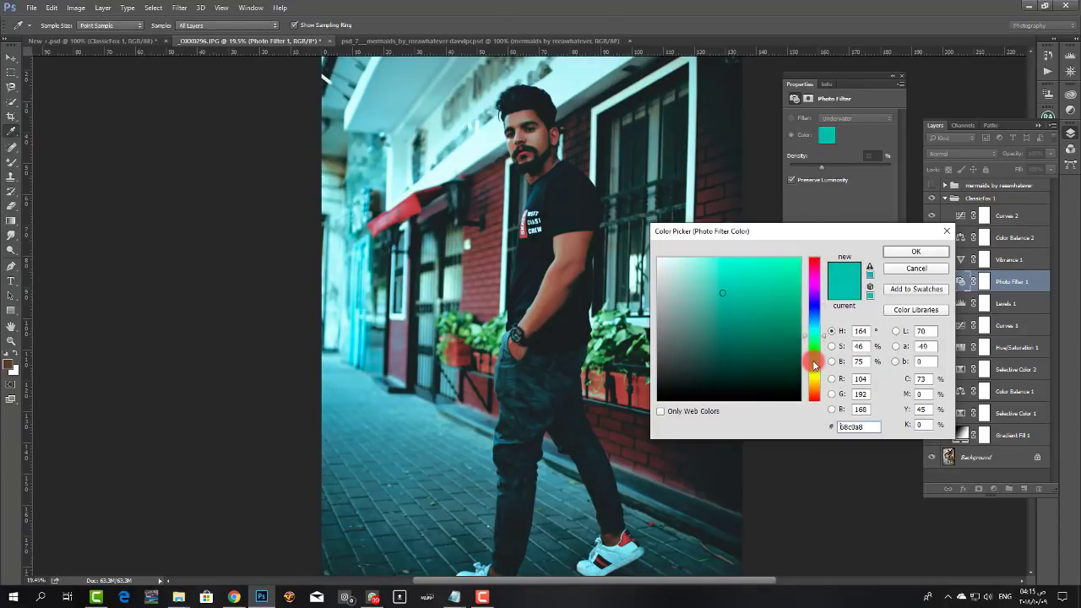
pyautogui.click(811, 361)
pyautogui.click(812, 378)
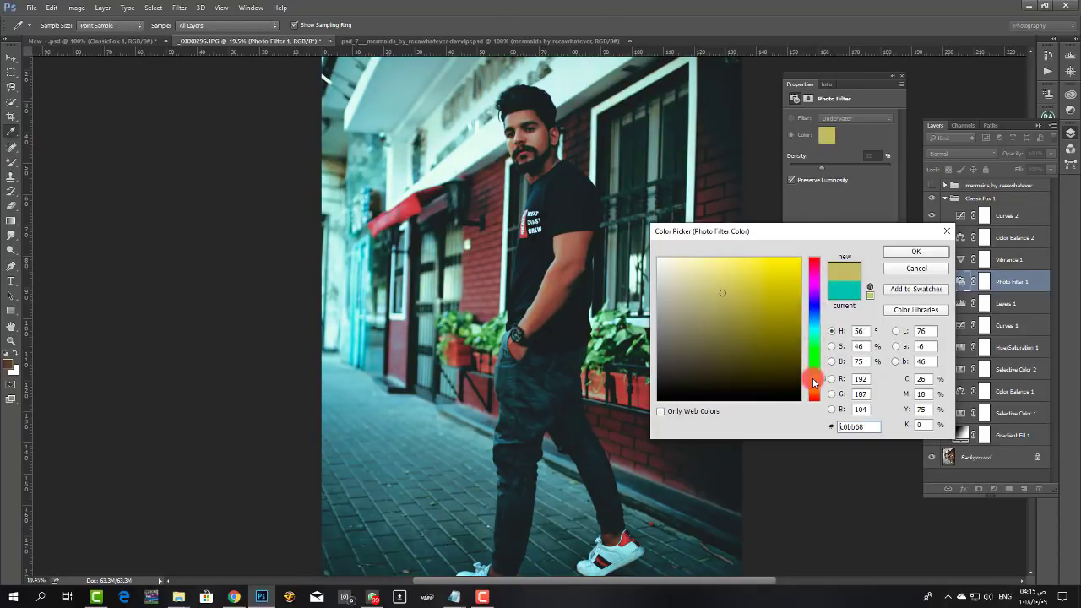
pyautogui.click(815, 270)
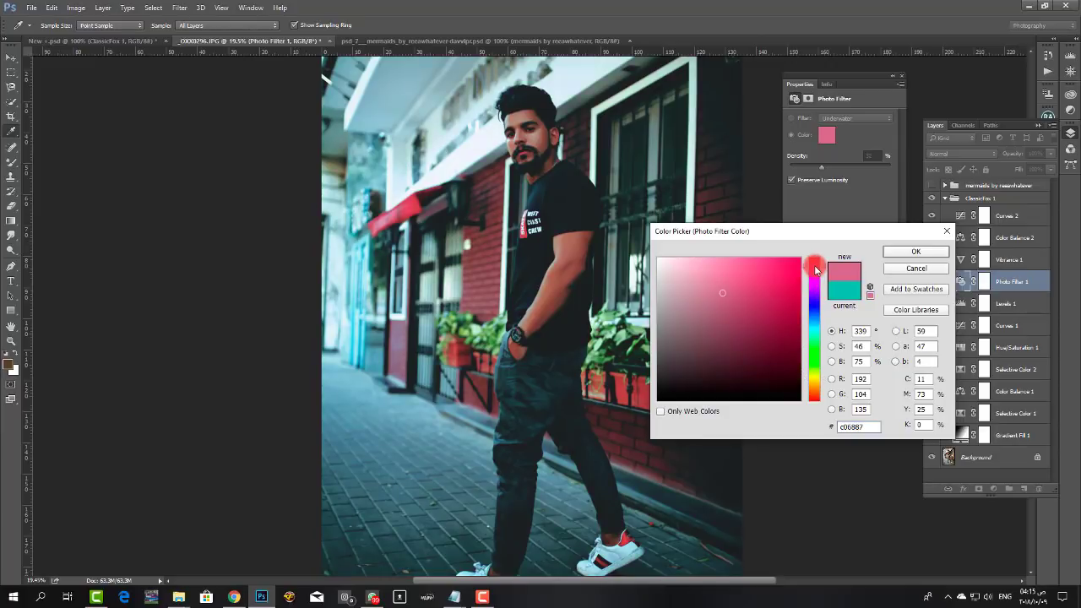
pyautogui.click(814, 311)
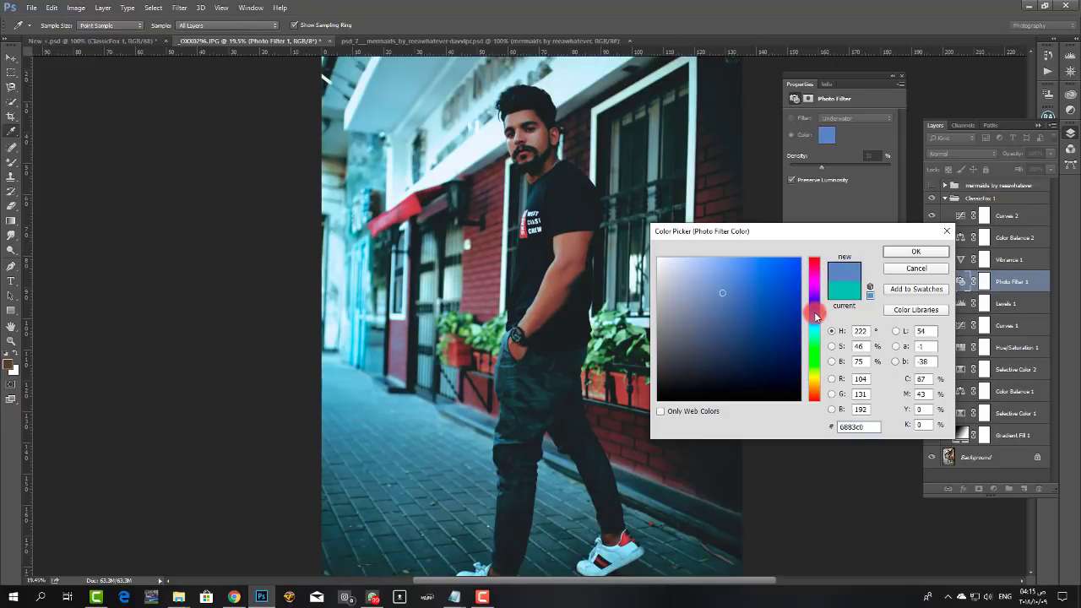
pyautogui.click(815, 340)
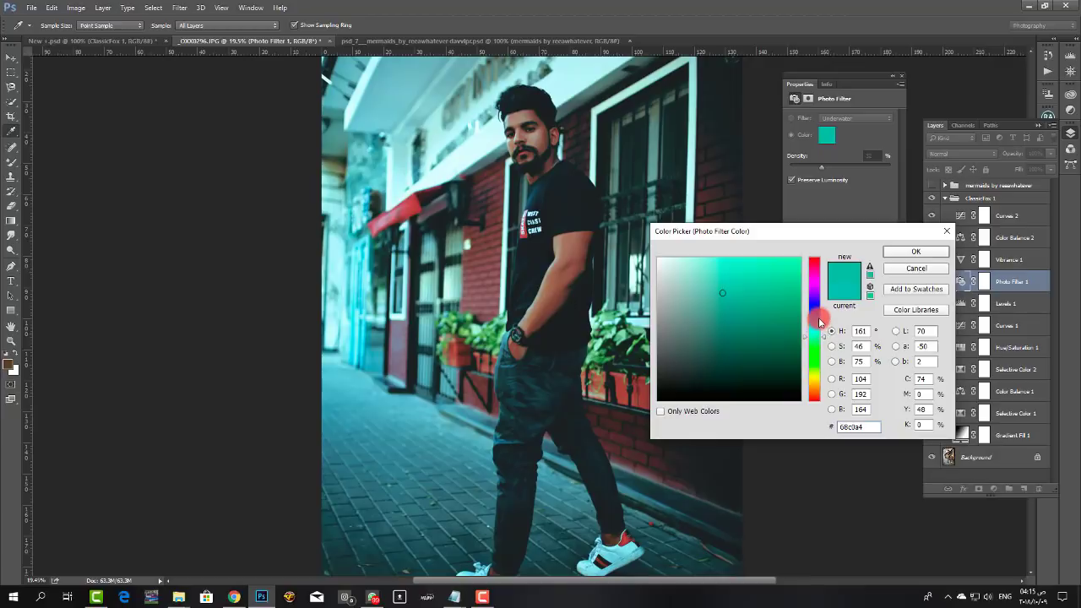
# Set the Photo Filter 1 color to blue 6898c0 with hue 208 and its density to 37%
pyautogui.click(815, 316)
pyautogui.click(819, 327)
pyautogui.click(816, 316)
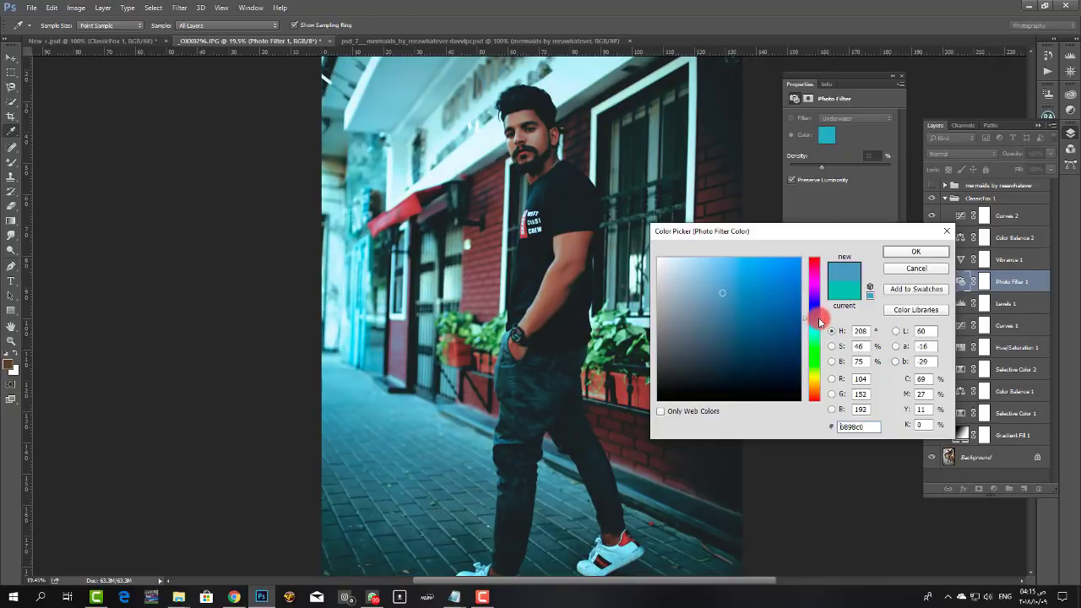
pyautogui.click(933, 253)
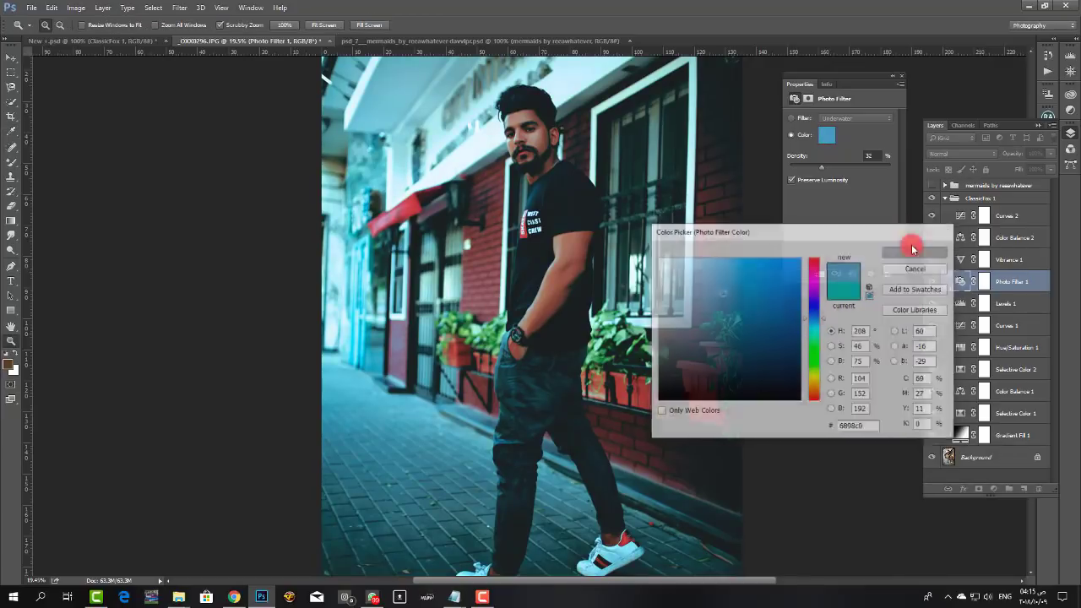
pyautogui.moveTo(819, 179)
pyautogui.mouseDown()
pyautogui.moveTo(819, 167)
pyautogui.moveTo(859, 172)
pyautogui.moveTo(791, 164)
pyautogui.moveTo(870, 175)
pyautogui.moveTo(823, 171)
pyautogui.moveTo(831, 179)
pyautogui.mouseUp()
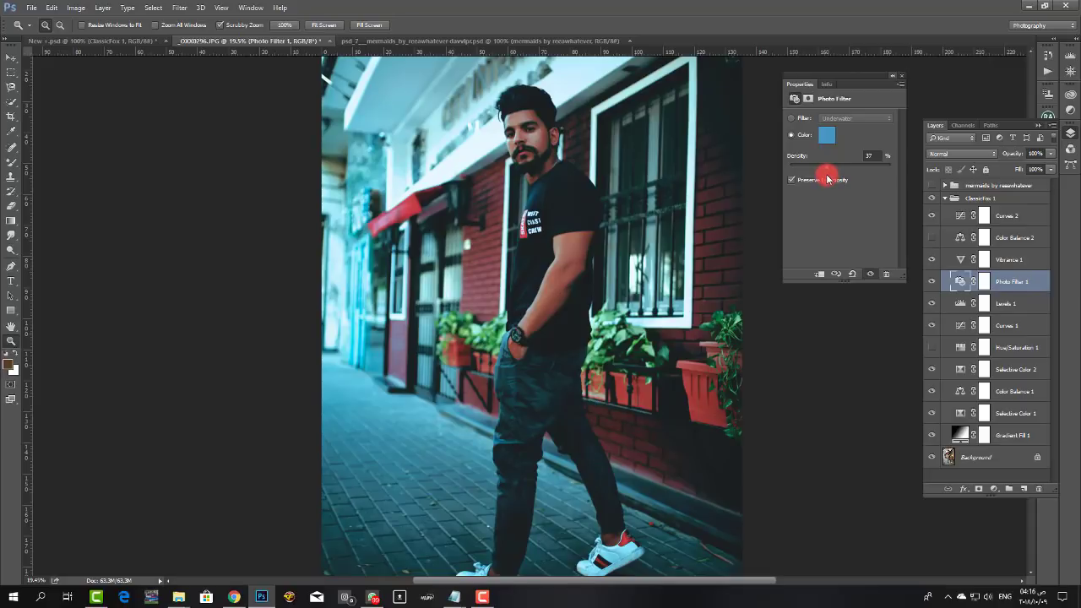
# Test strong and weak vibrance amounts on the Vibrance 1 layer and set Vibrance to 0
pyautogui.click(954, 254)
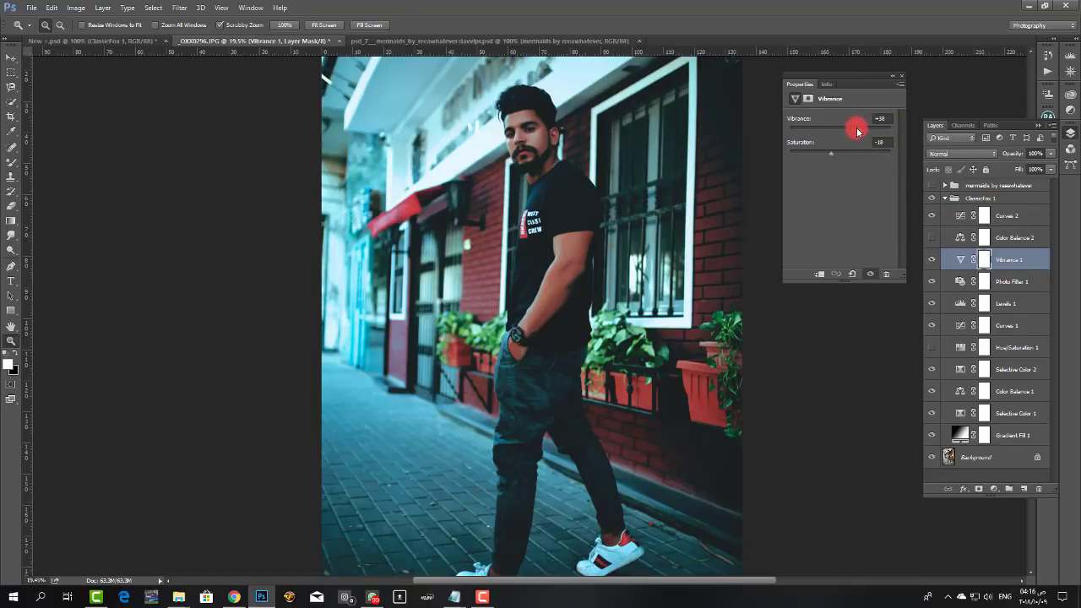
pyautogui.moveTo(857, 131); pyautogui.dragTo(822, 131)
pyautogui.click(880, 120)
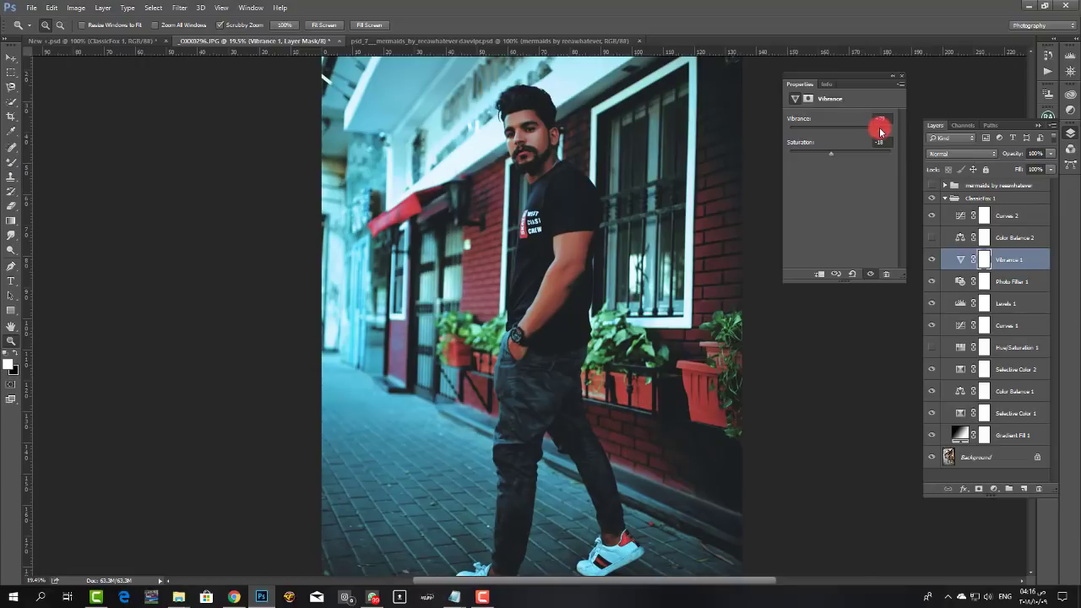
pyautogui.moveTo(880, 131); pyautogui.dragTo(840, 129)
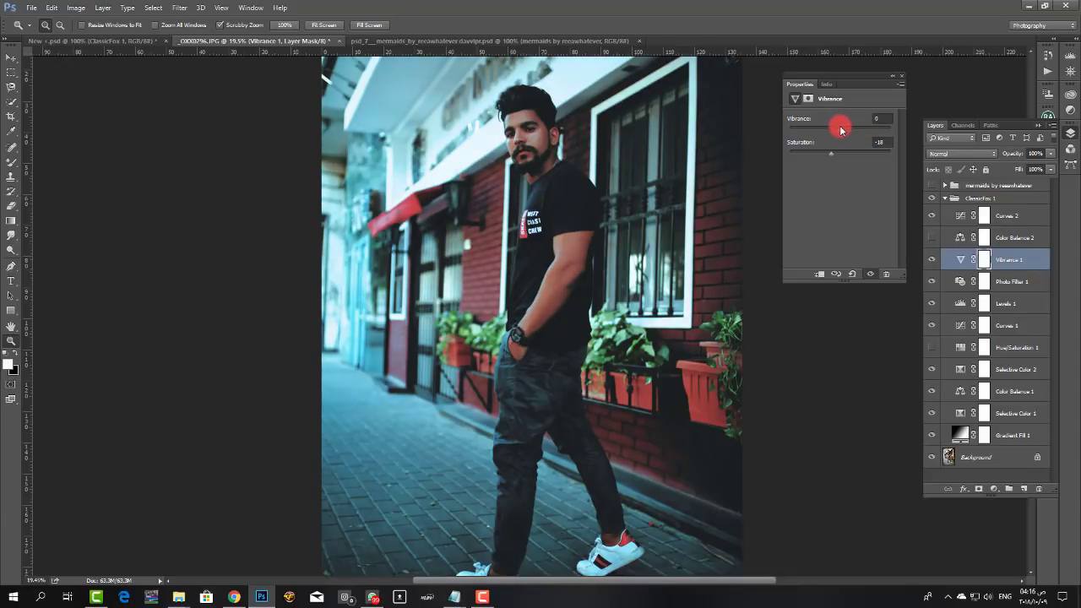
pyautogui.click(825, 155)
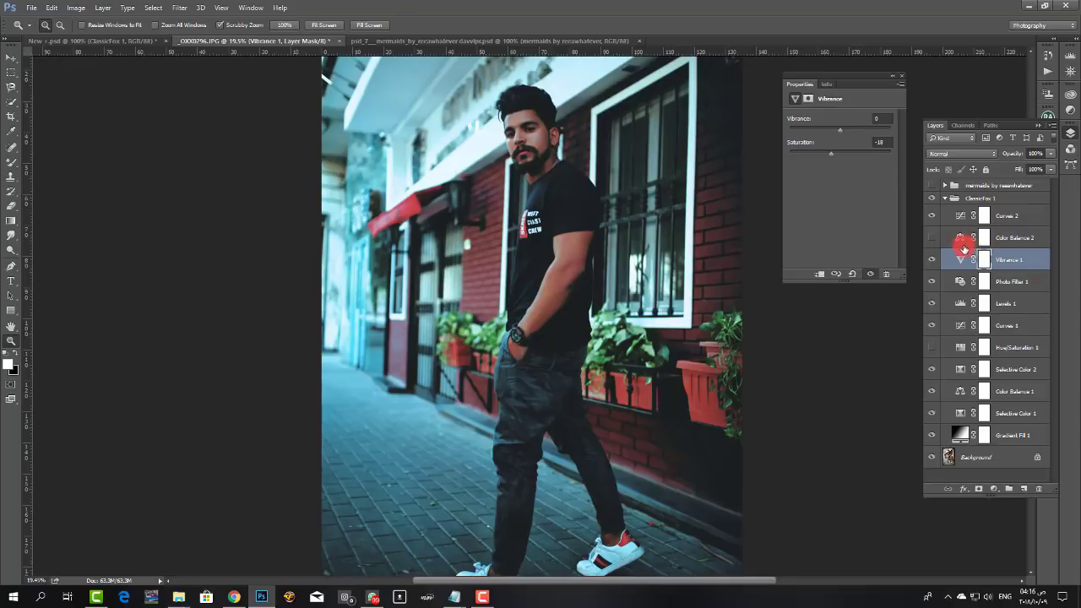
# Turn on the Color Balance 2 layer, comparing the photo with and without it
pyautogui.click(961, 245)
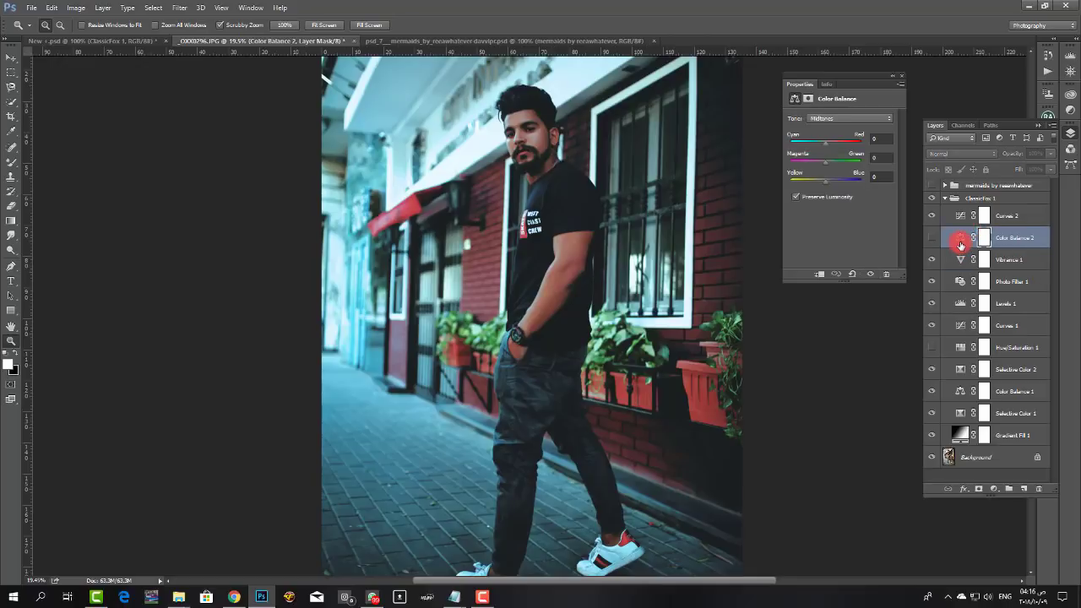
pyautogui.click(933, 240)
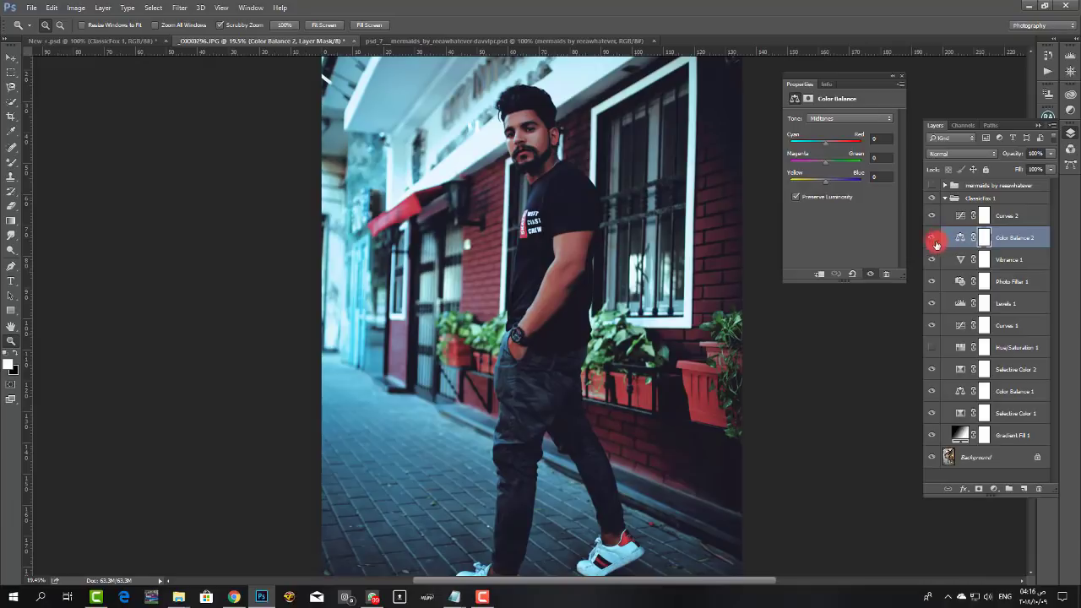
pyautogui.click(932, 242)
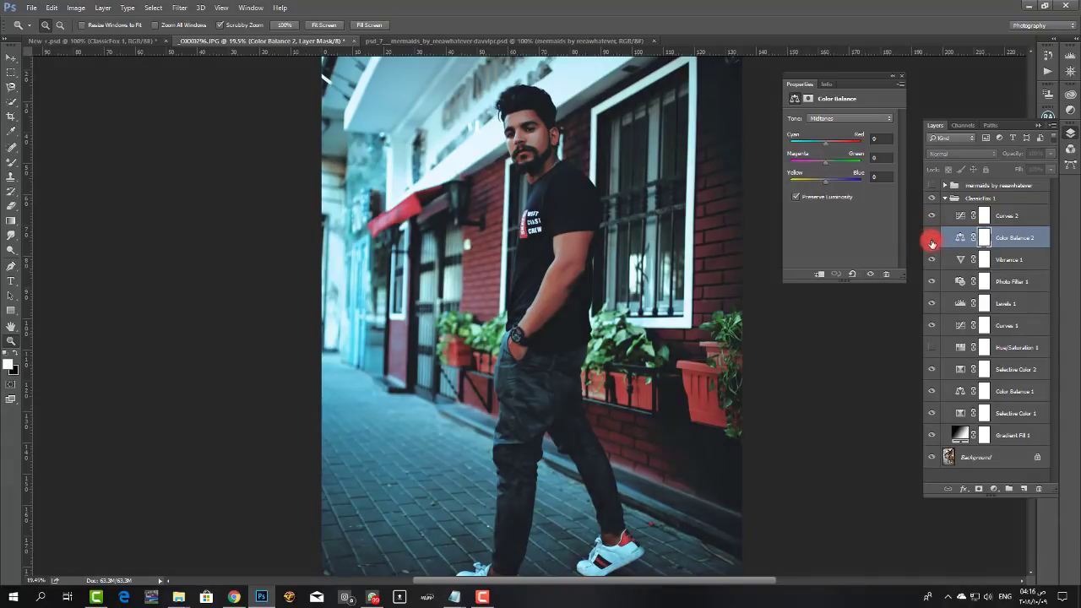
pyautogui.click(931, 241)
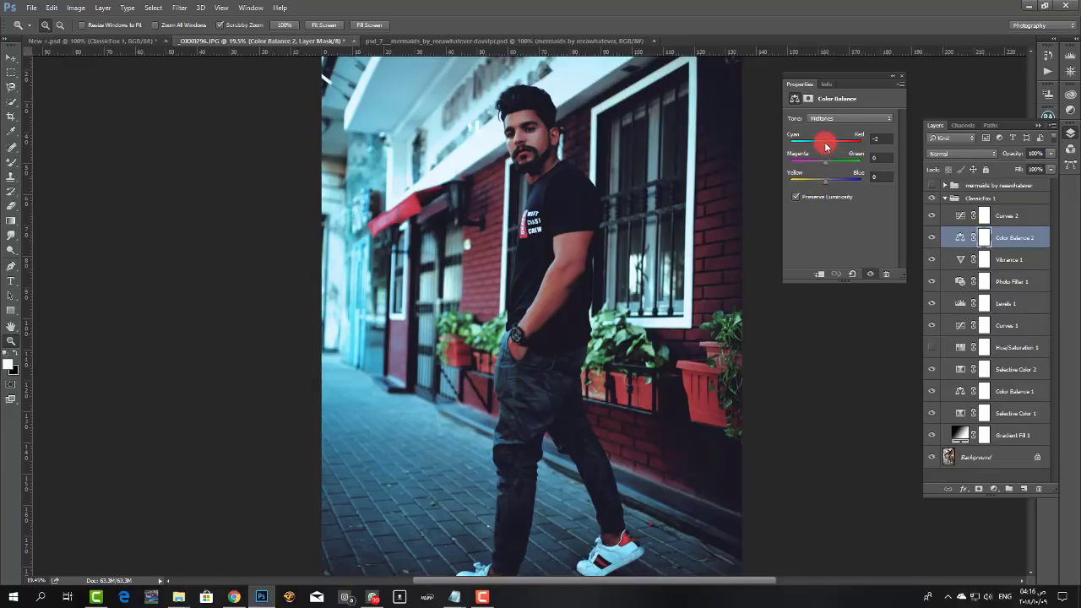
# Adjust the Color Balance 2 shadows, setting Magenta–Green to +3 and Yellow–Blue to +13
pyautogui.click(821, 118)
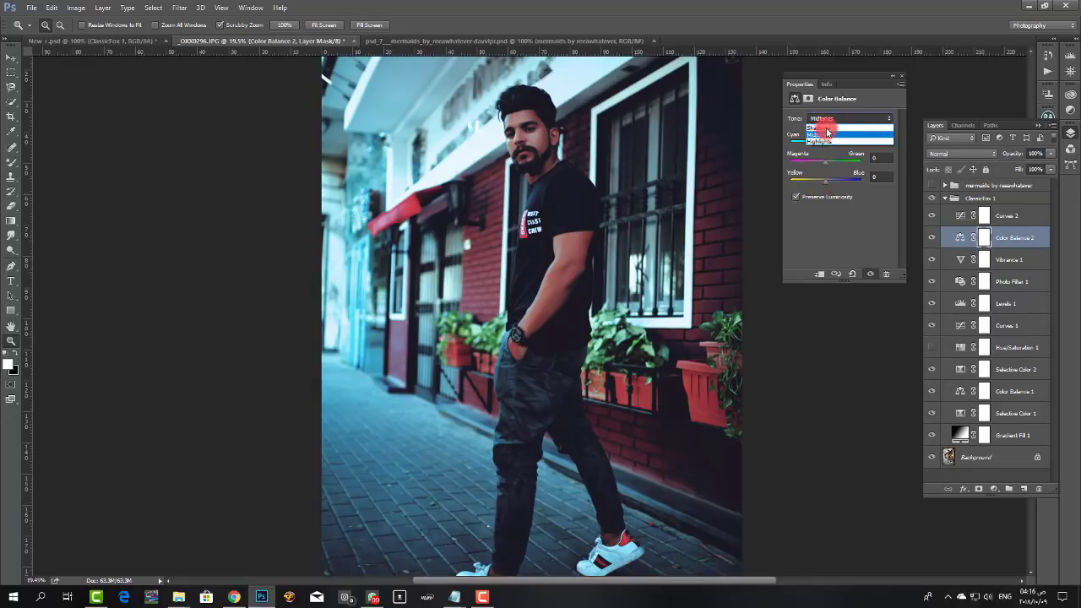
pyautogui.click(821, 128)
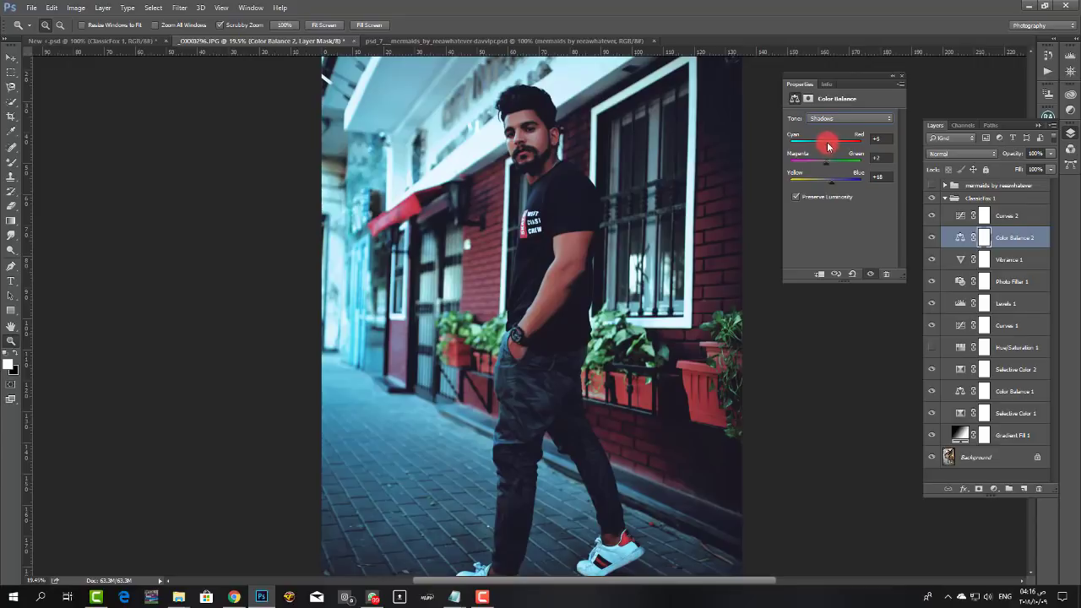
pyautogui.moveTo(826, 146); pyautogui.dragTo(836, 147)
pyautogui.moveTo(824, 163); pyautogui.dragTo(830, 184)
# Check the Color Balance 2 highlights and set the midtones Cyan–Red value to -14
pyautogui.click(825, 118)
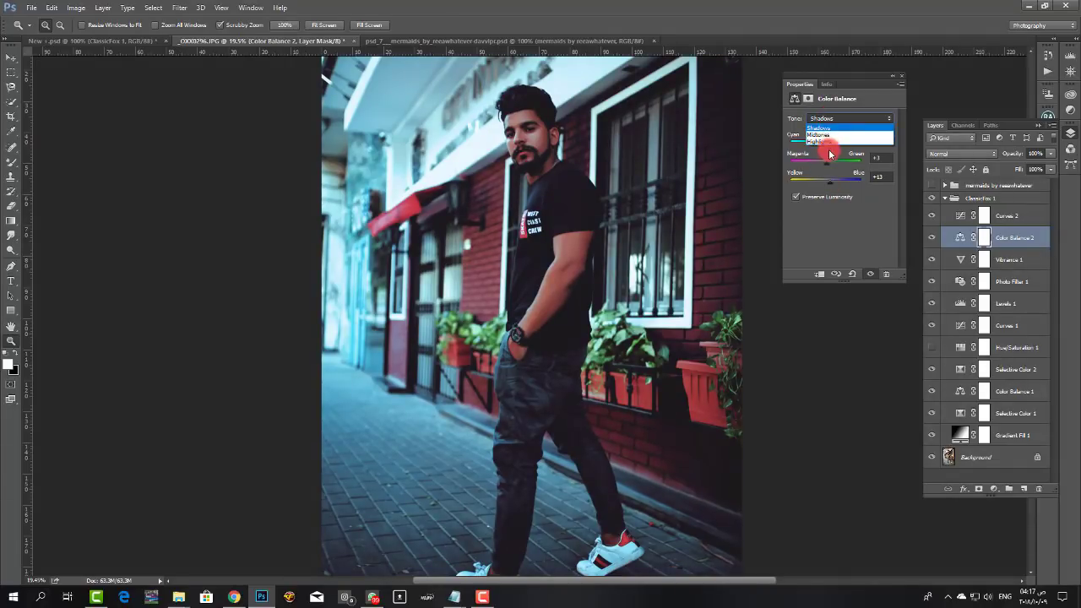
pyautogui.click(828, 143)
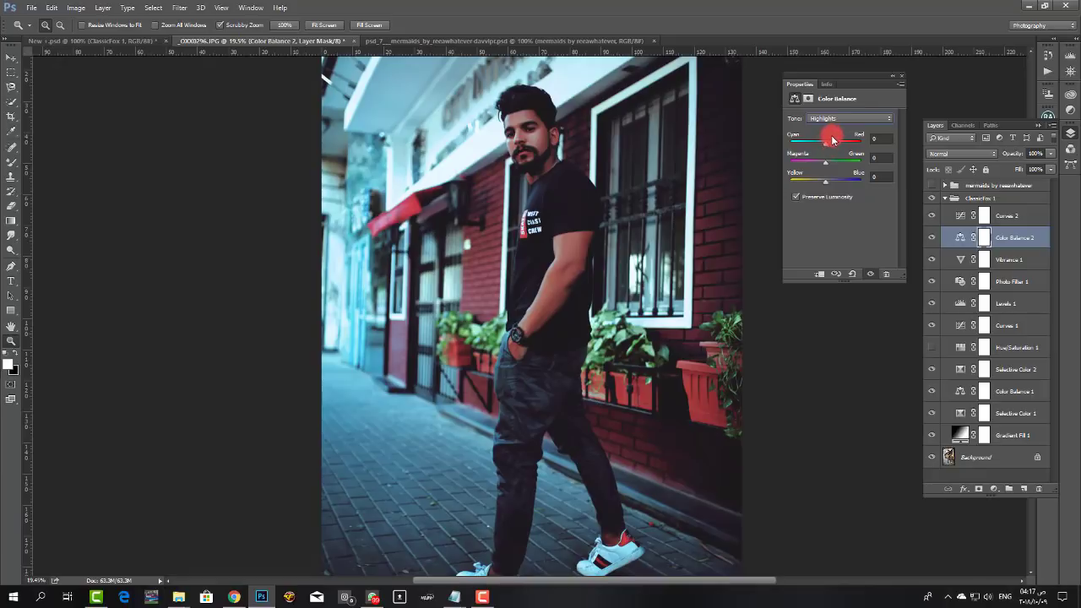
pyautogui.click(824, 119)
pyautogui.click(825, 150)
pyautogui.moveTo(825, 147)
pyautogui.mouseDown()
pyautogui.moveTo(803, 146)
pyautogui.moveTo(821, 150)
pyautogui.mouseUp()
# Compare the photo with and without Color Balance 2 and lower that layer's opacity to 48%
pyautogui.click(930, 238)
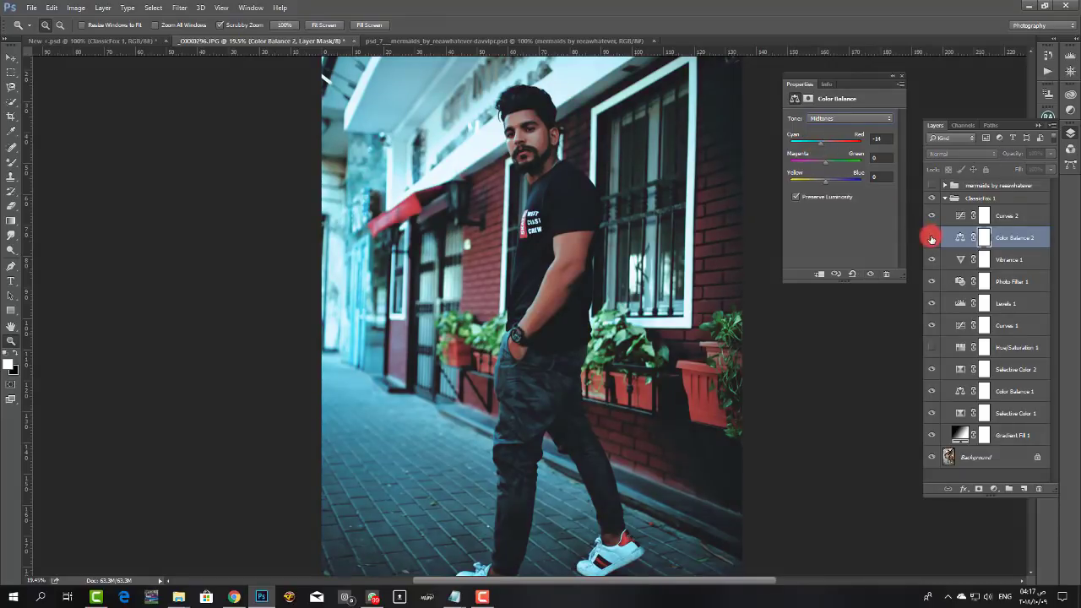
pyautogui.click(931, 238)
pyautogui.click(931, 238)
pyautogui.click(932, 237)
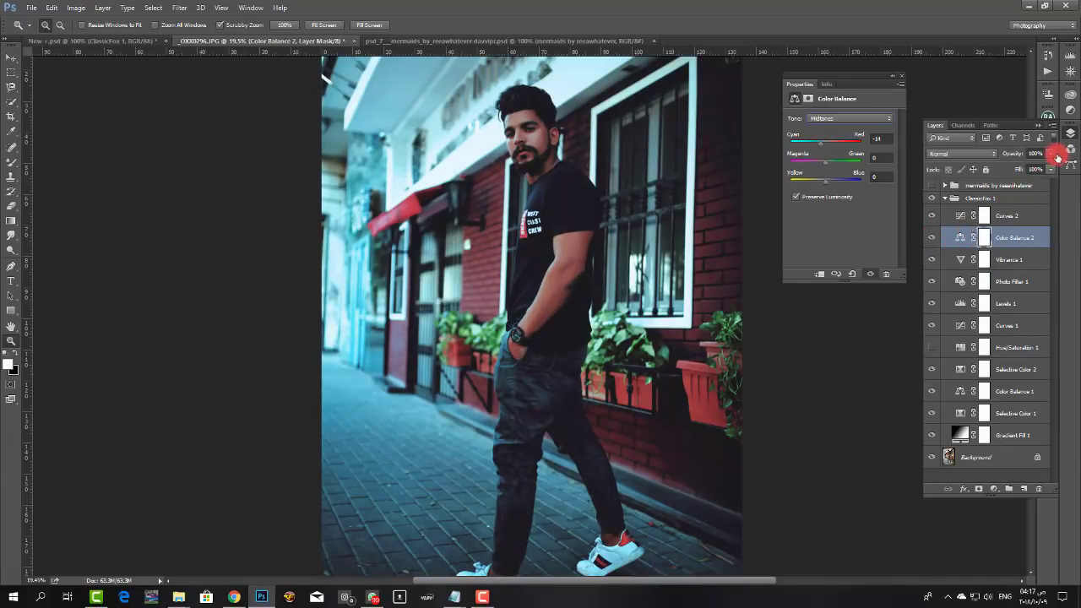
pyautogui.moveTo(1050, 154); pyautogui.dragTo(1020, 165)
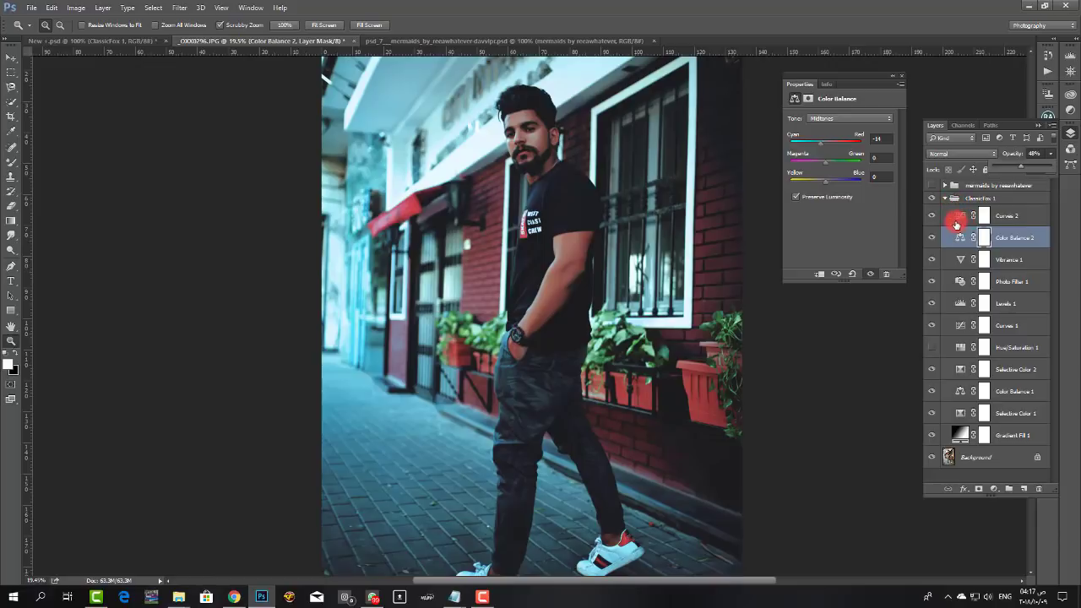
# Select the Curves 2 layer, close its settings, and inspect the graded photo both up close and as a whole
pyautogui.click(963, 222)
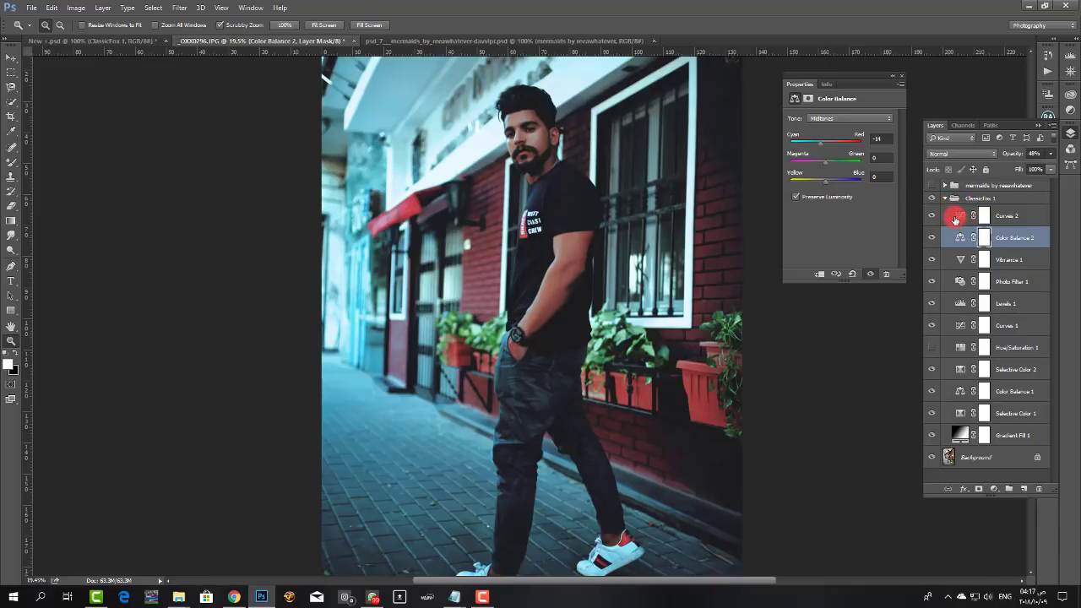
pyautogui.click(900, 75)
pyautogui.moveTo(654, 180); pyautogui.dragTo(606, 171)
pyautogui.rightClick(609, 171)
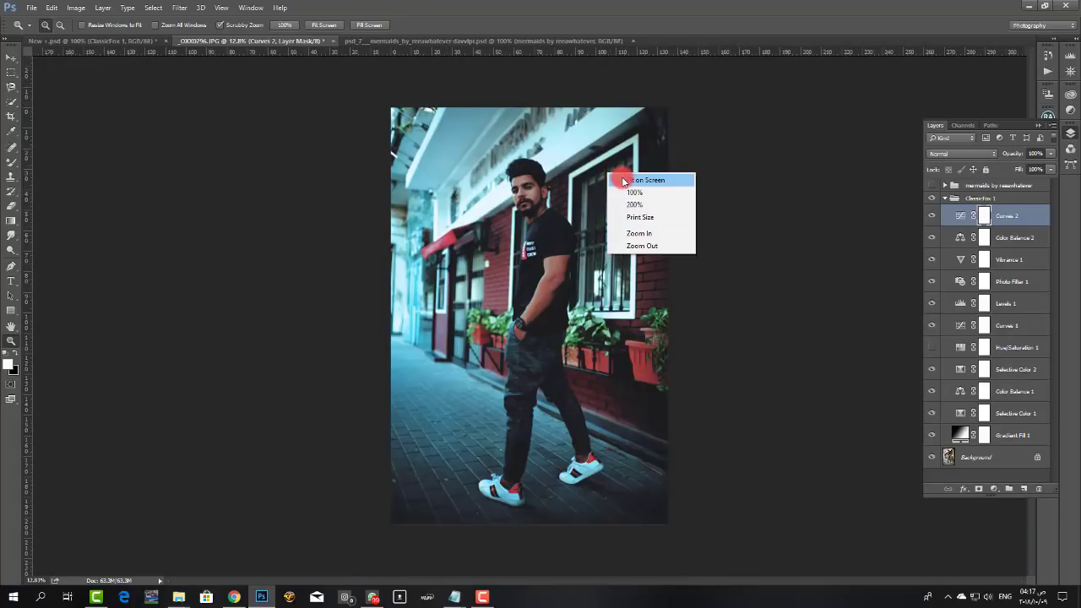
pyautogui.click(621, 179)
pyautogui.moveTo(534, 159); pyautogui.dragTo(577, 172)
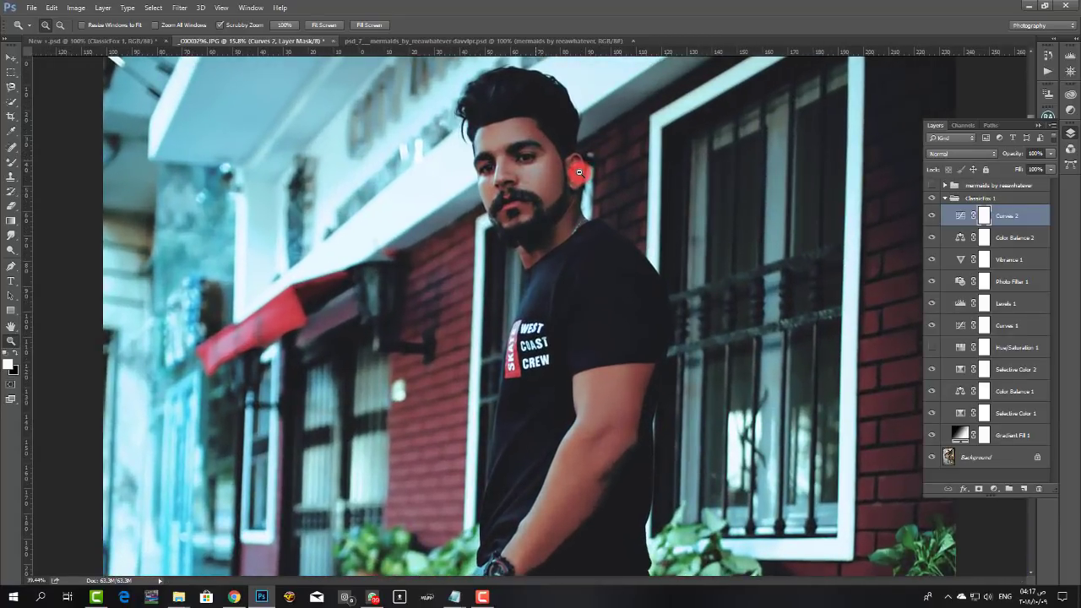
pyautogui.rightClick(577, 173)
pyautogui.click(598, 179)
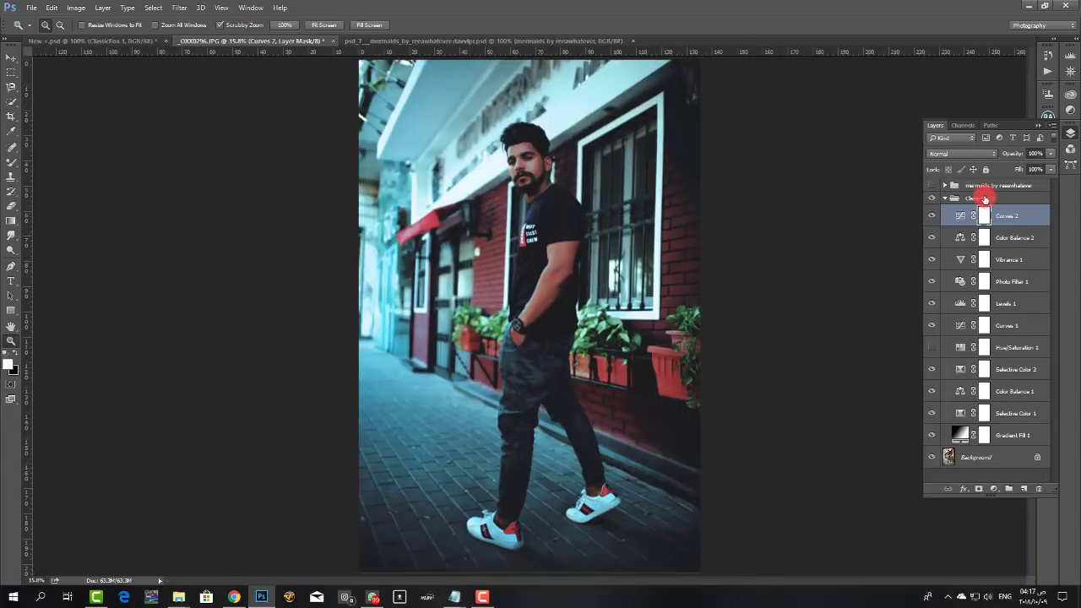
# Collapse the ClassicFox 1 group and delete the hidden mermaids by meowhatever group
pyautogui.click(946, 200)
pyautogui.click(947, 200)
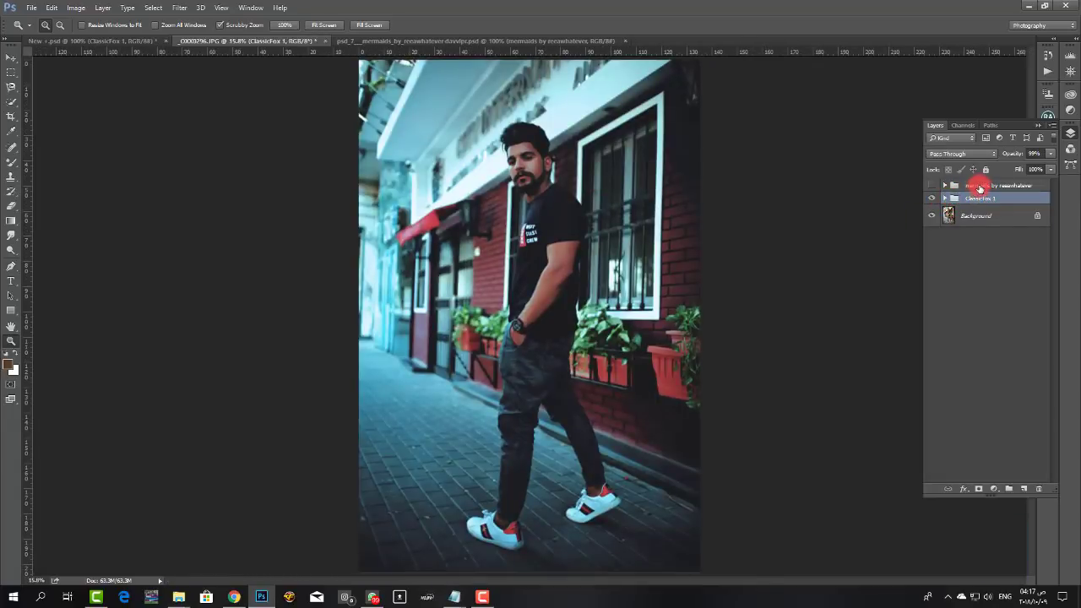
pyautogui.click(980, 186)
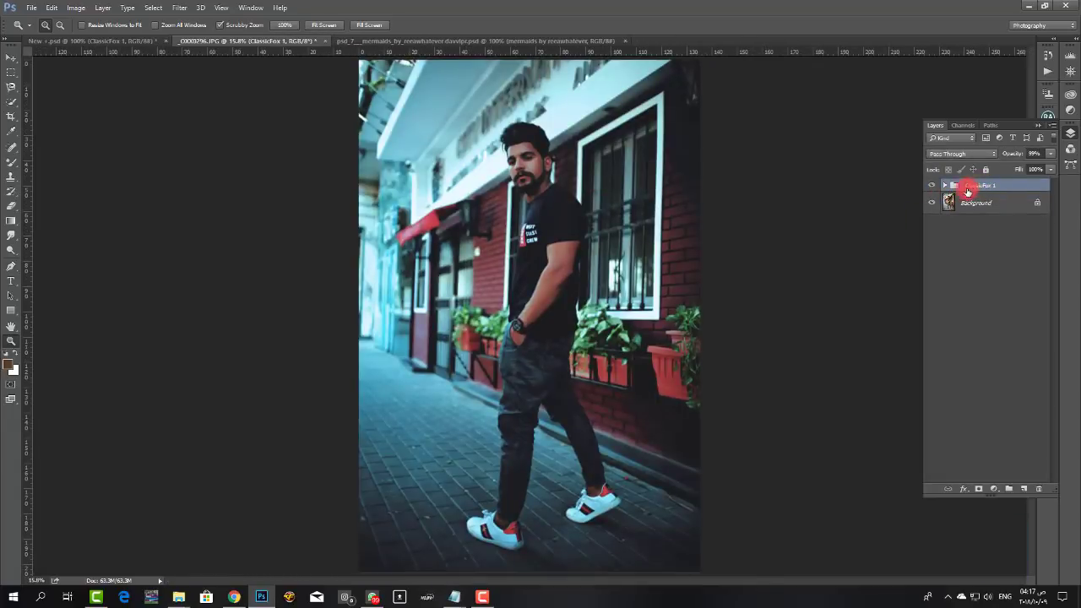
# Expand the ClassicFox 1 group to review its adjustment layers and collapse it again
pyautogui.click(945, 185)
pyautogui.click(947, 188)
pyautogui.click(947, 187)
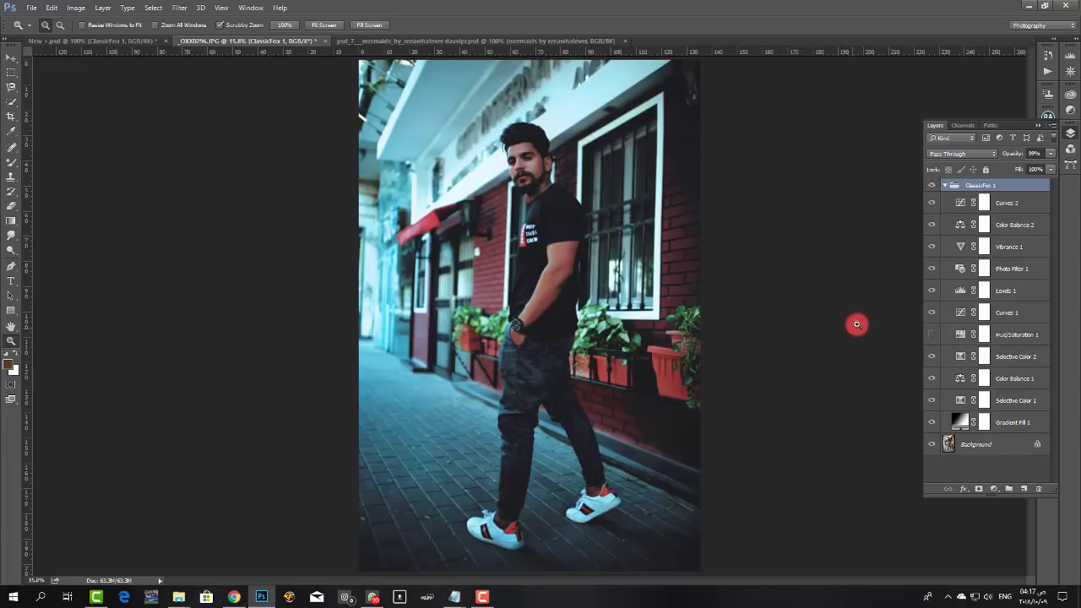
pyautogui.click(945, 186)
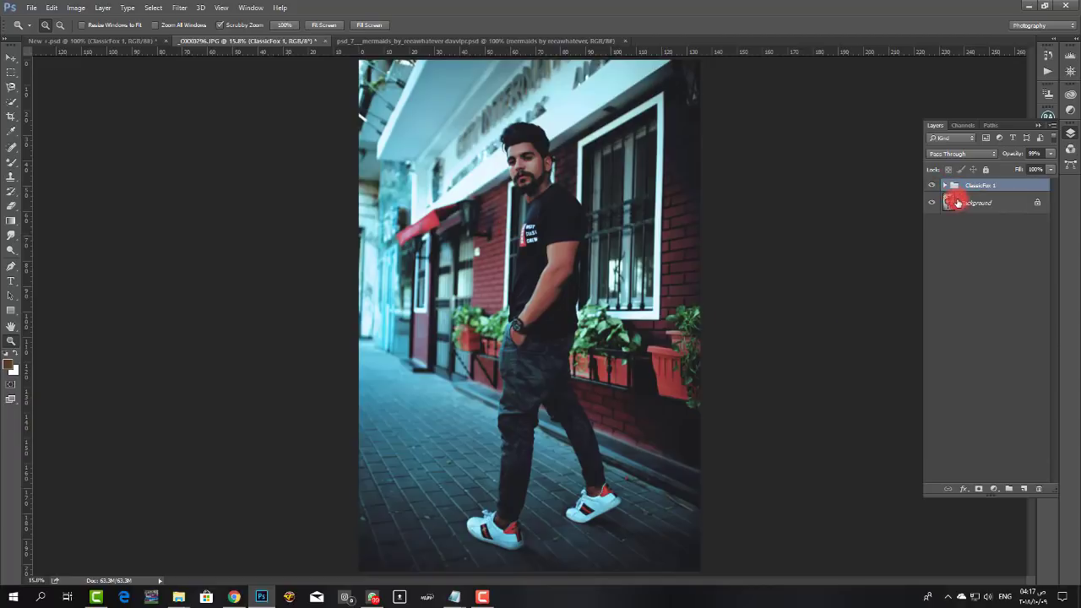
# Duplicate the Background layer as CLassicFox in the same document
pyautogui.rightClick(956, 203)
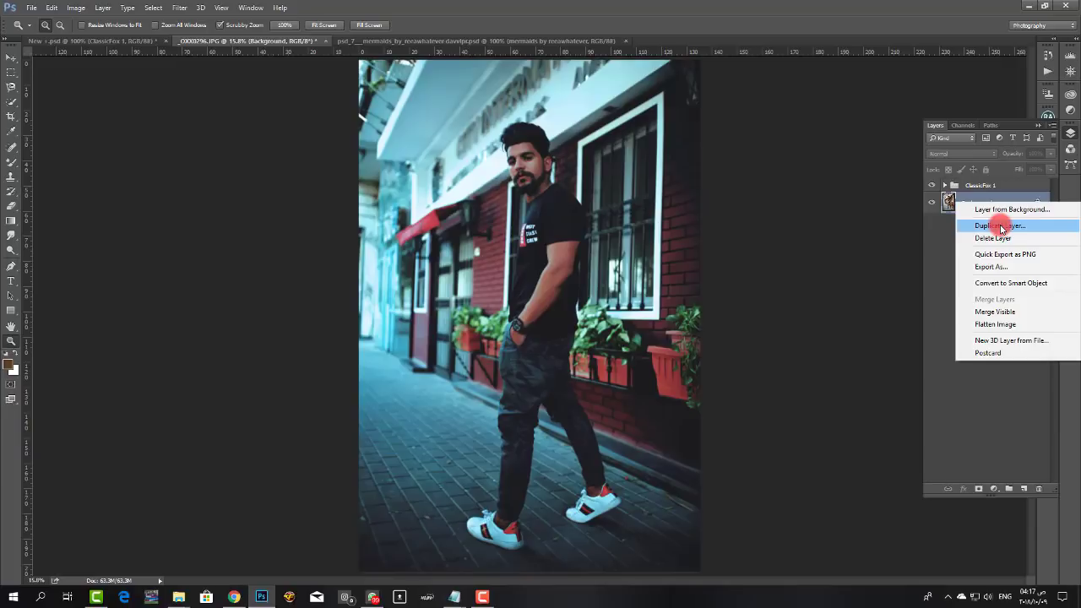
pyautogui.click(1000, 225)
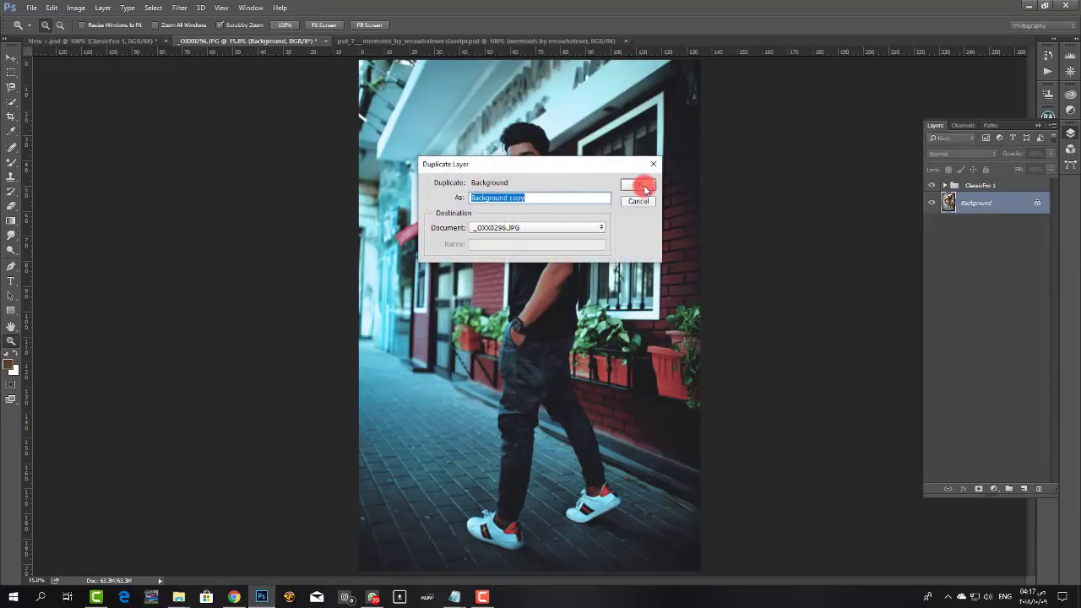
pyautogui.write('CLassicFox')
pyautogui.click(640, 185)
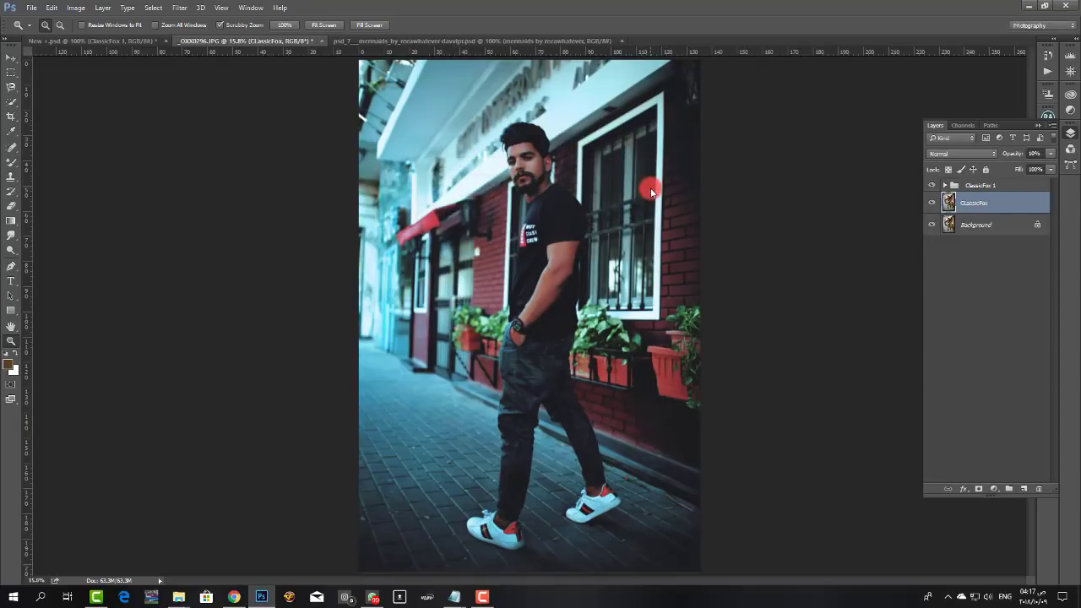
# Merge the CLassicFox layer and the ClassicFox 1 group into a single layer
pyautogui.click(979, 222)
pyautogui.click(986, 211)
pyautogui.click(932, 203)
pyautogui.keyDown('shift'); pyautogui.click(995, 186); pyautogui.keyUp('shift')
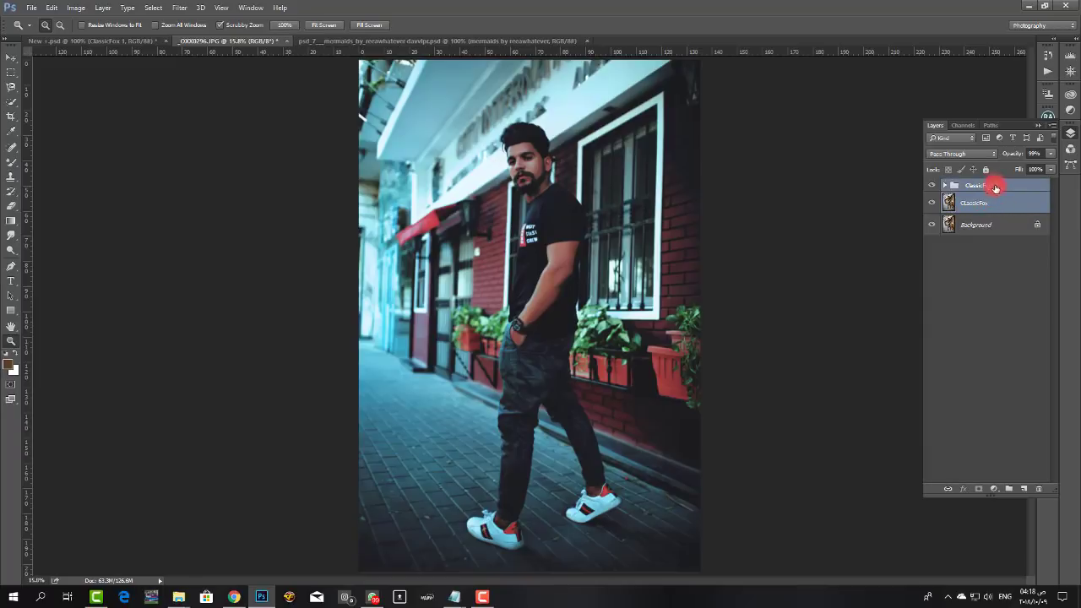
pyautogui.moveTo(996, 195); pyautogui.dragTo(991, 178)
pyautogui.hotkey('shift', 'e')
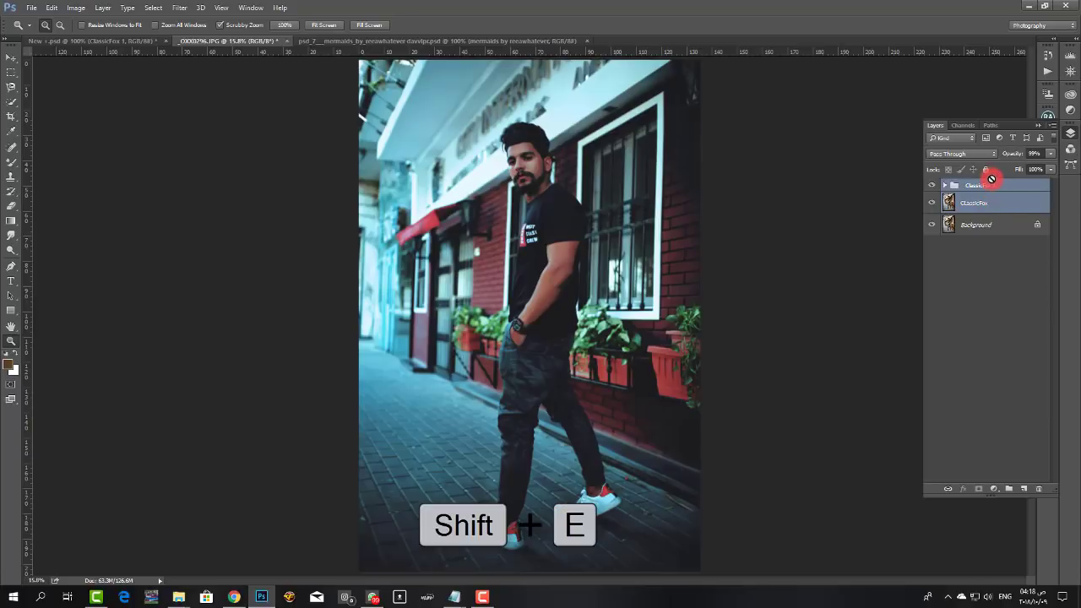
pyautogui.click(1052, 125)
pyautogui.click(1032, 222)
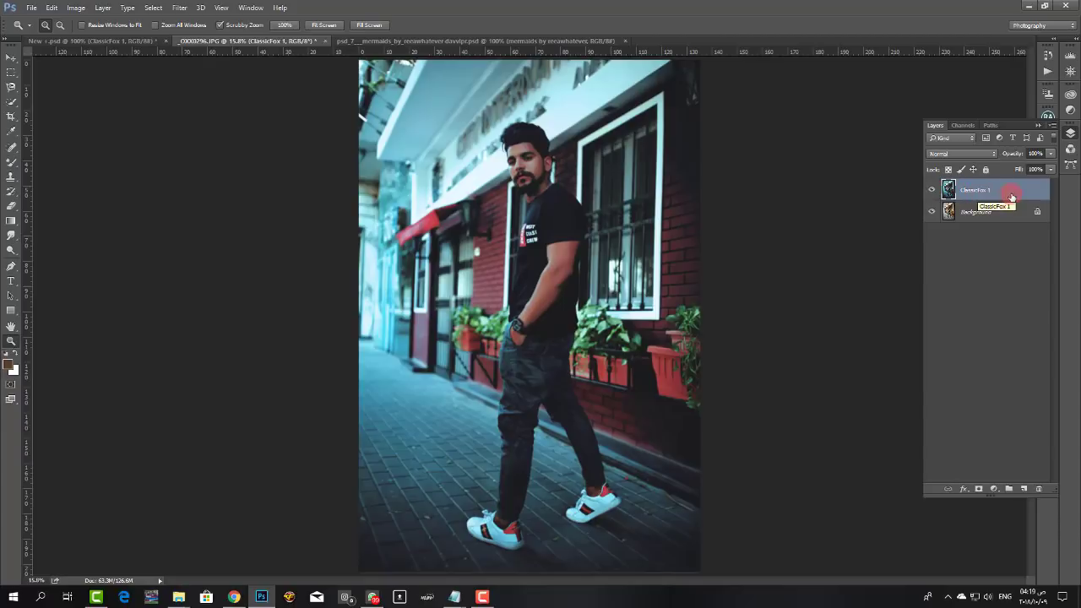
# Check the merged grade on the man's face and add a layer mask to the ClassicFox 1 layer
pyautogui.moveTo(545, 167); pyautogui.dragTo(595, 159)
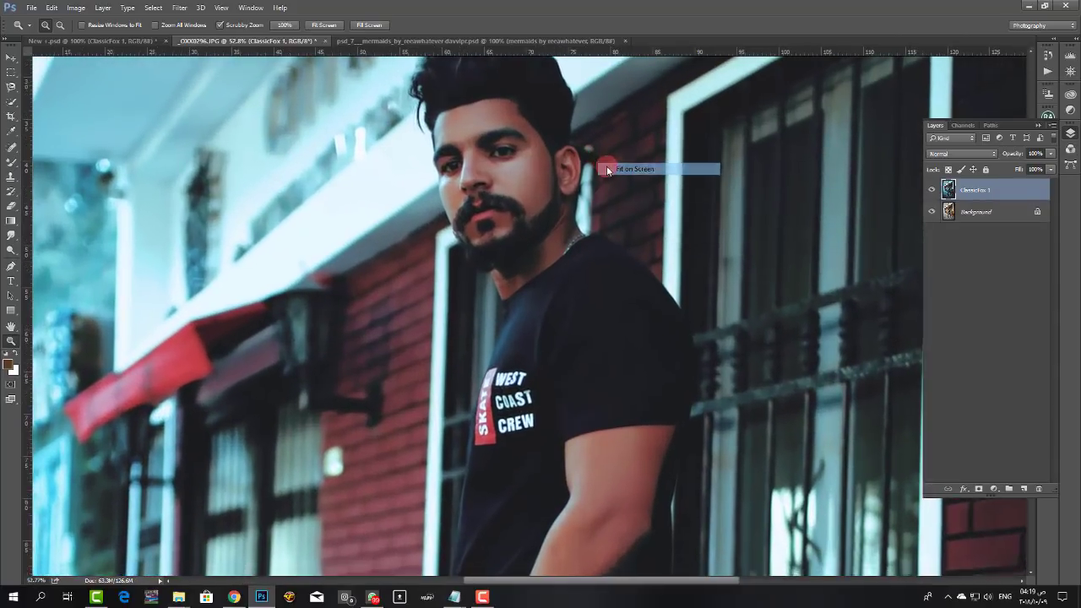
pyautogui.hotkey('ctrl', '0')
pyautogui.moveTo(535, 166); pyautogui.dragTo(559, 165)
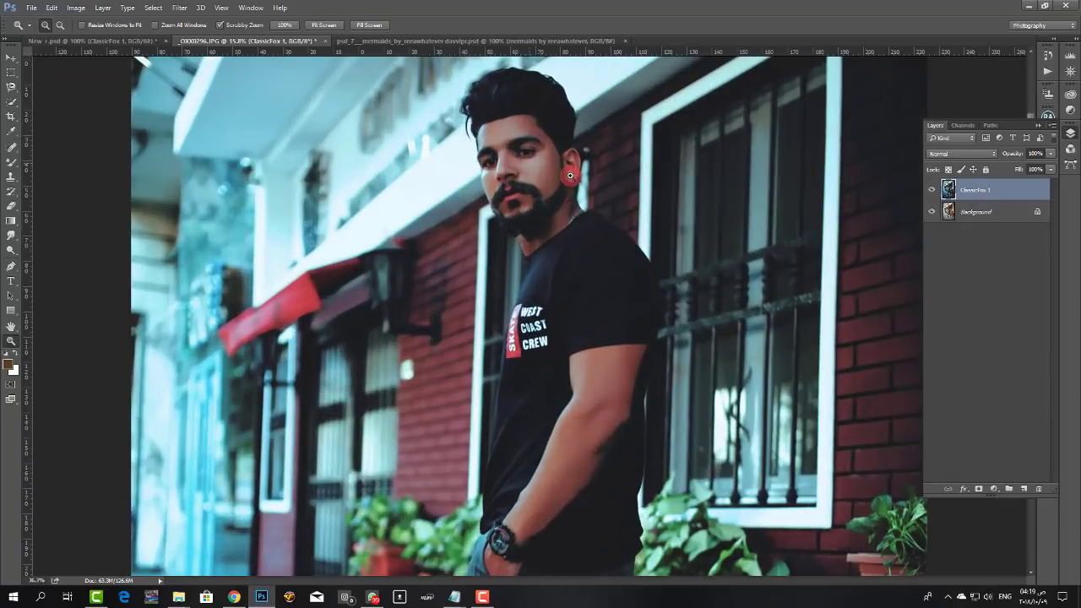
pyautogui.moveTo(651, 256); pyautogui.dragTo(620, 260)
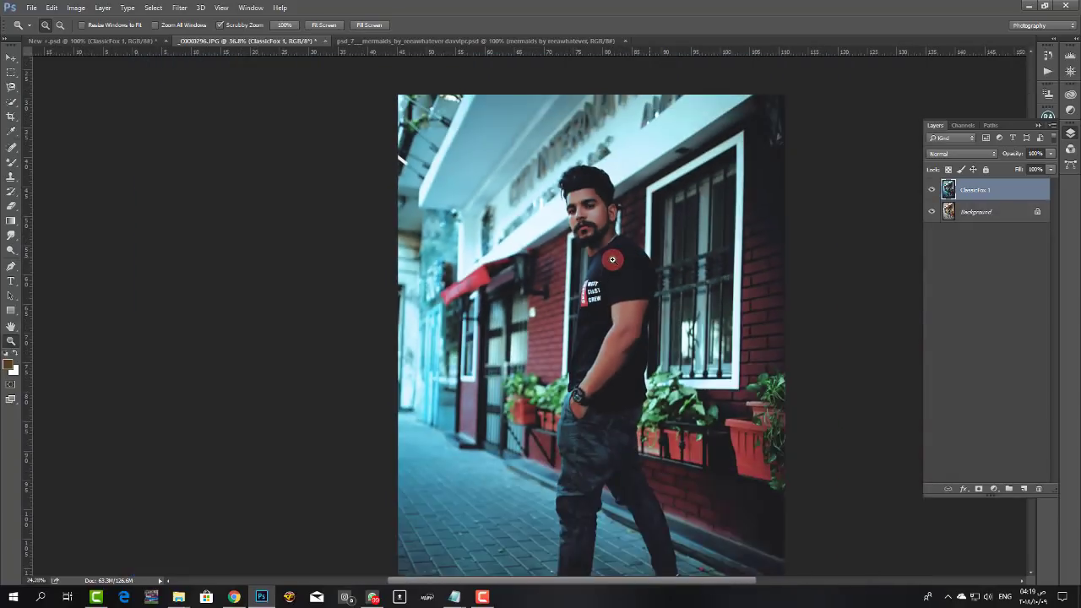
pyautogui.rightClick(620, 259)
pyautogui.click(646, 263)
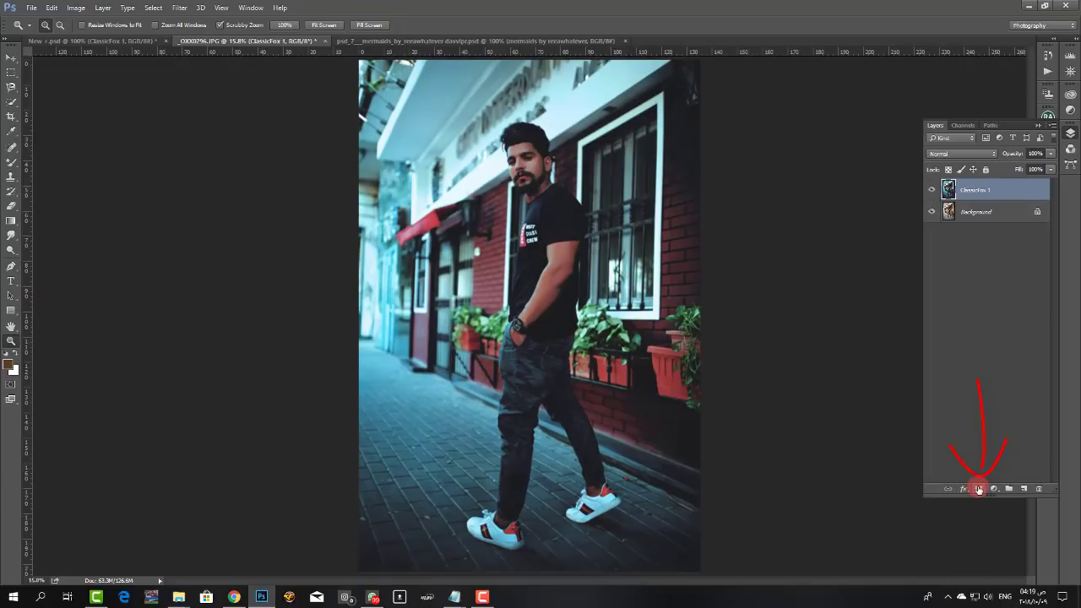
pyautogui.click(978, 489)
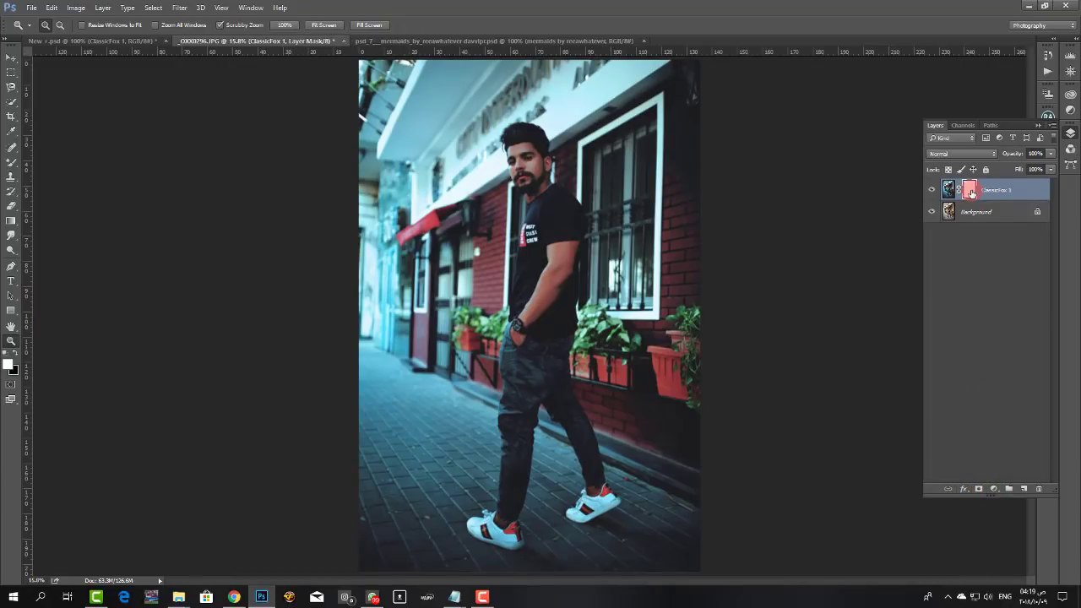
# Erase the ClassicFox 1 mask over the man's face with a size 200 Eraser at 50% opacity to bring back his skin tone
pyautogui.moveTo(524, 178); pyautogui.dragTo(562, 244)
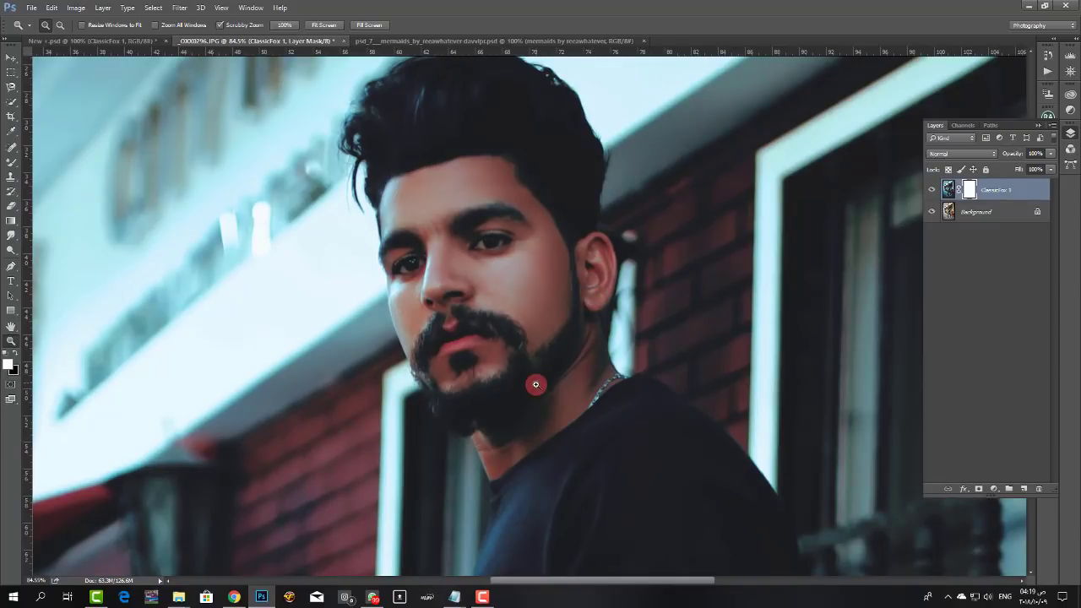
pyautogui.press('e')
pyautogui.rightClick(14, 207)
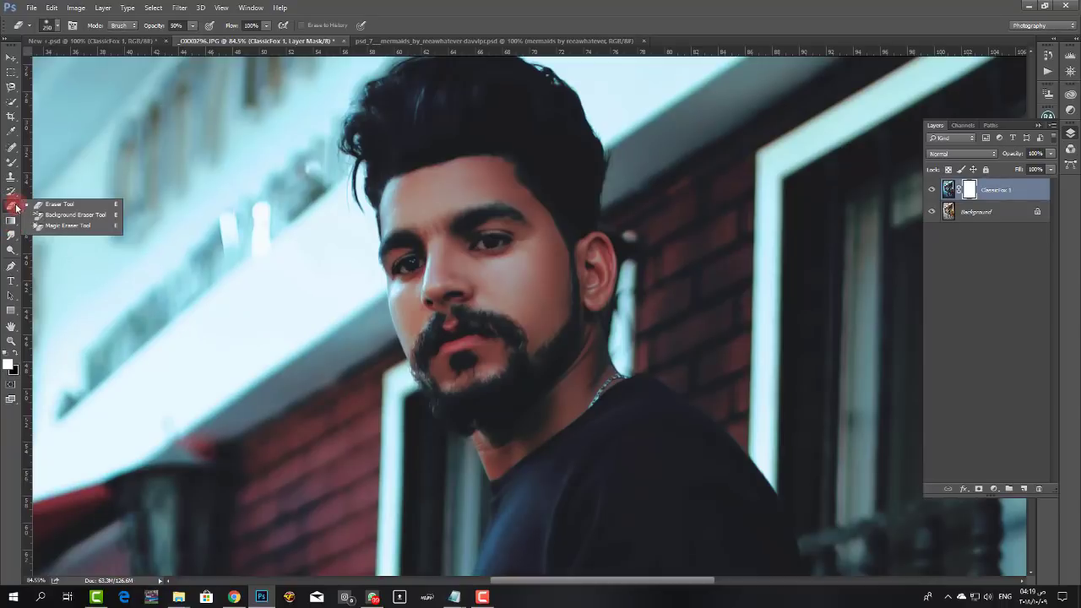
pyautogui.click(75, 208)
pyautogui.click(192, 27)
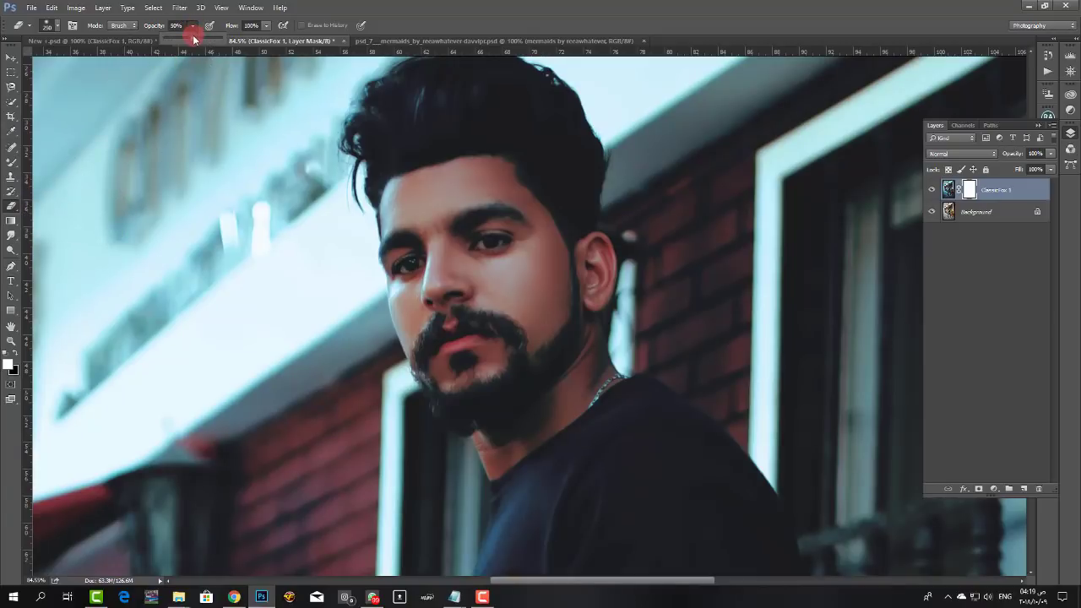
pyautogui.click(13, 209)
pyautogui.moveTo(288, 248); pyautogui.dragTo(361, 248)
pyautogui.press('[')
pyautogui.press('[')
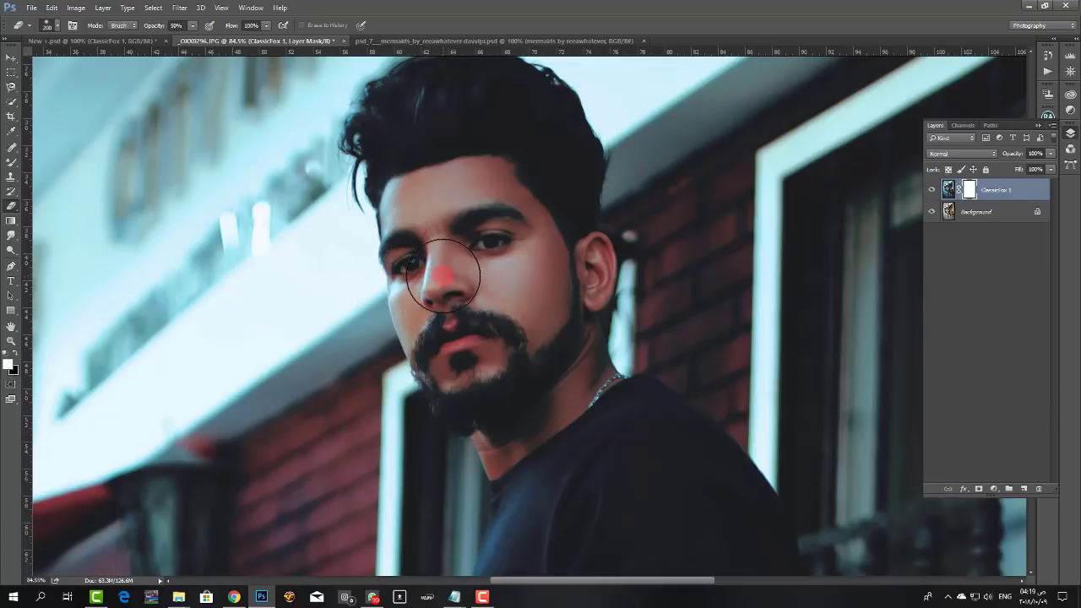
pyautogui.click(477, 388)
pyautogui.moveTo(476, 389)
pyautogui.mouseDown()
pyautogui.moveTo(501, 445)
pyautogui.moveTo(493, 403)
pyautogui.moveTo(446, 332)
pyautogui.moveTo(395, 157)
pyautogui.moveTo(434, 176)
pyautogui.moveTo(434, 162)
pyautogui.moveTo(473, 171)
pyautogui.moveTo(489, 153)
pyautogui.moveTo(517, 198)
pyautogui.moveTo(499, 292)
pyautogui.moveTo(512, 329)
pyautogui.moveTo(558, 283)
pyautogui.moveTo(572, 240)
pyautogui.moveTo(572, 368)
pyautogui.moveTo(586, 361)
pyautogui.moveTo(509, 405)
pyautogui.moveTo(506, 323)
pyautogui.moveTo(540, 346)
pyautogui.moveTo(541, 251)
pyautogui.moveTo(550, 170)
pyautogui.moveTo(557, 216)
pyautogui.moveTo(559, 170)
pyautogui.moveTo(524, 108)
pyautogui.moveTo(454, 98)
pyautogui.moveTo(414, 173)
pyautogui.moveTo(400, 135)
pyautogui.moveTo(422, 98)
pyautogui.moveTo(458, 83)
pyautogui.moveTo(522, 101)
pyautogui.moveTo(566, 147)
pyautogui.moveTo(560, 266)
pyautogui.moveTo(568, 260)
pyautogui.moveTo(577, 274)
pyautogui.moveTo(582, 379)
pyautogui.moveTo(510, 458)
pyautogui.moveTo(492, 358)
pyautogui.moveTo(464, 358)
pyautogui.moveTo(472, 367)
pyautogui.moveTo(435, 294)
pyautogui.moveTo(407, 182)
pyautogui.moveTo(452, 342)
pyautogui.moveTo(501, 450)
pyautogui.moveTo(528, 402)
pyautogui.moveTo(437, 282)
pyautogui.moveTo(495, 441)
pyautogui.moveTo(550, 349)
pyautogui.moveTo(492, 177)
pyautogui.moveTo(447, 346)
pyautogui.moveTo(414, 232)
pyautogui.moveTo(460, 365)
pyautogui.moveTo(388, 121)
pyautogui.moveTo(516, 157)
pyautogui.moveTo(581, 287)
pyautogui.moveTo(566, 370)
pyautogui.moveTo(535, 415)
pyautogui.moveTo(558, 279)
pyautogui.moveTo(521, 296)
pyautogui.mouseUp()
# Erase the ClassicFox 1 mask over the man's hand and arm with the size 200 Eraser to bring back the original skin color
pyautogui.click(10, 327)
pyautogui.click(12, 340)
pyautogui.moveTo(668, 436); pyautogui.dragTo(548, 280)
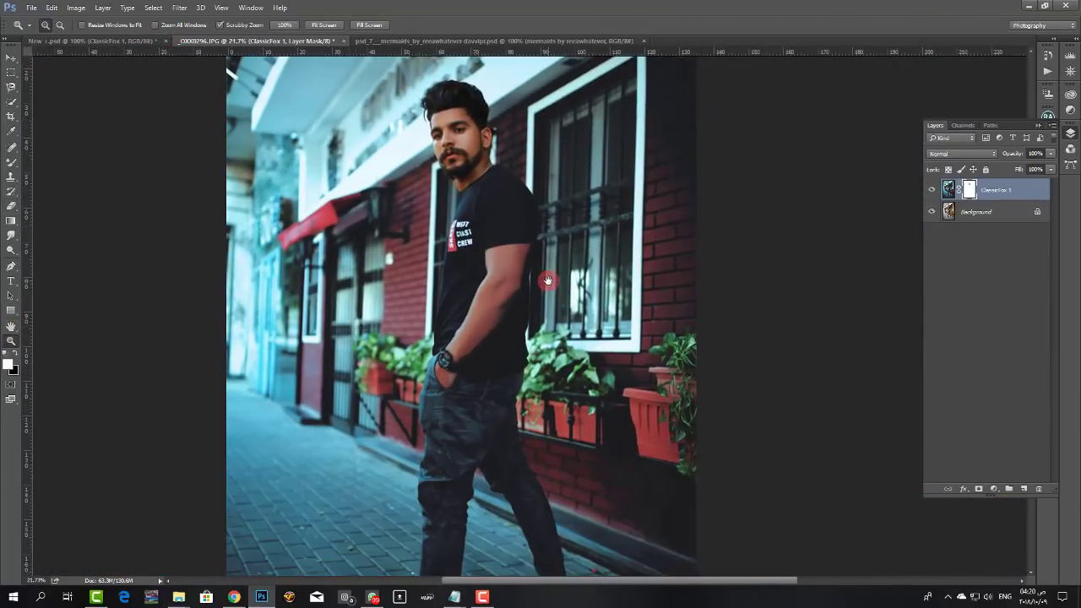
pyautogui.moveTo(518, 318); pyautogui.dragTo(515, 324)
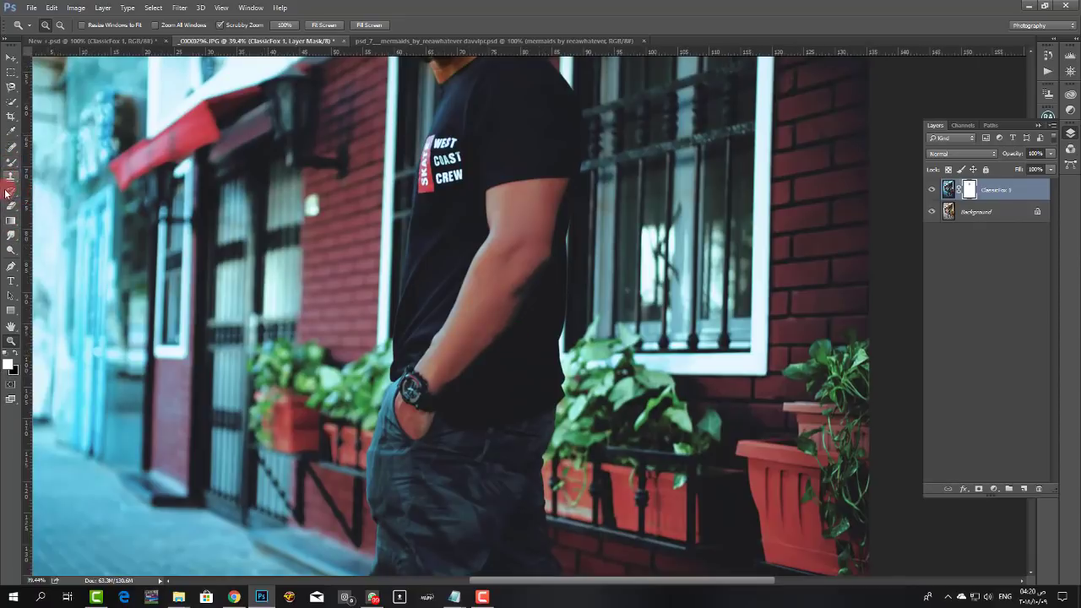
pyautogui.click(11, 206)
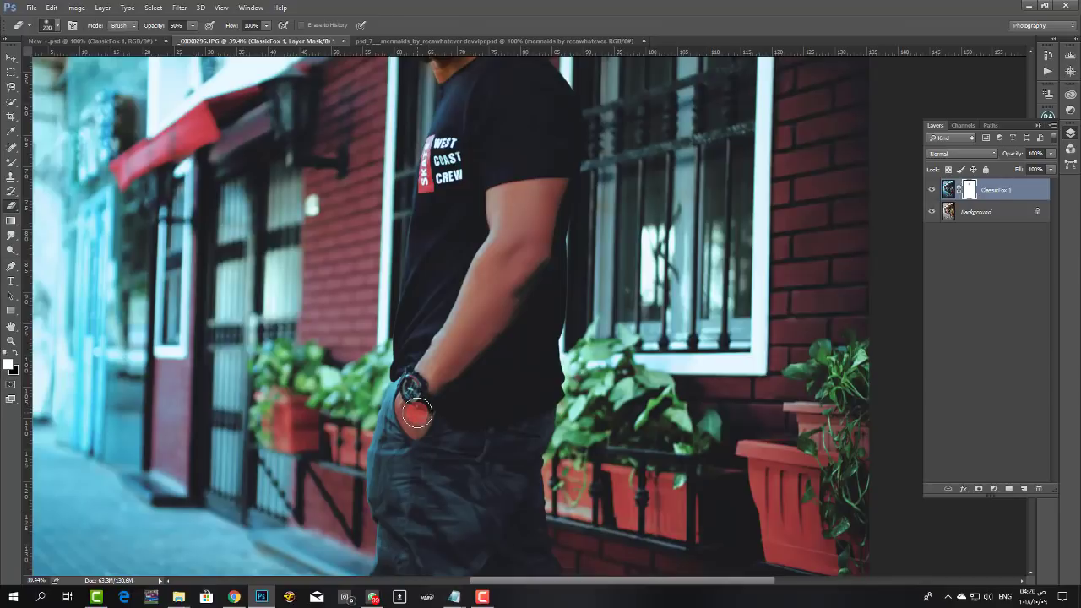
pyautogui.press(']')
pyautogui.press(']')
pyautogui.press(']')
pyautogui.press(']')
pyautogui.press(']')
pyautogui.press(']')
pyautogui.press(']')
pyautogui.press(']')
pyautogui.press('[')
pyautogui.press('[')
pyautogui.press('[')
pyautogui.press('[')
pyautogui.press('[')
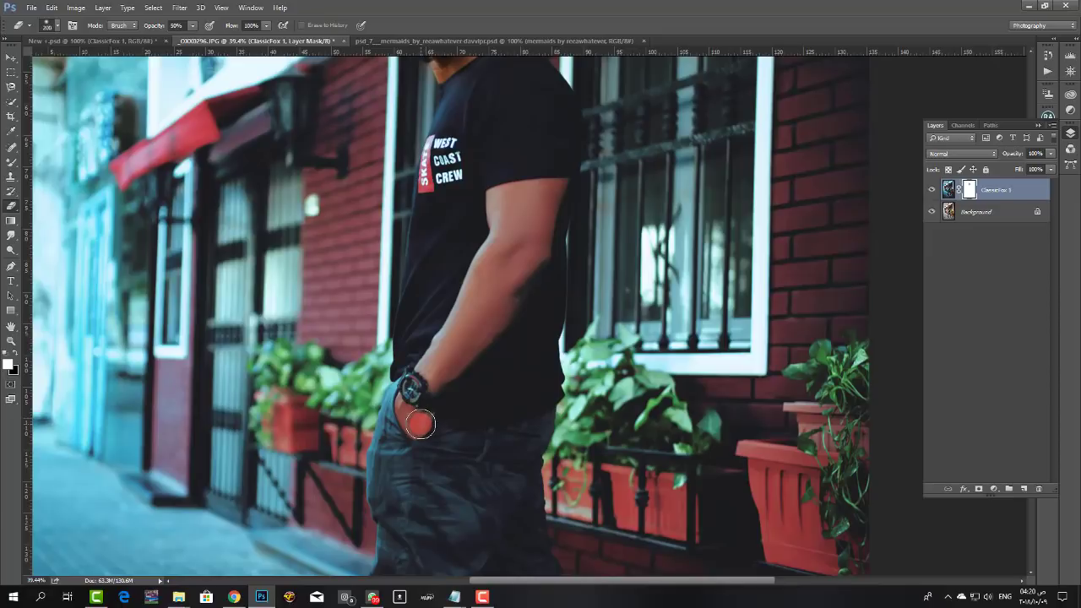
pyautogui.moveTo(419, 423)
pyautogui.mouseDown()
pyautogui.moveTo(477, 298)
pyautogui.moveTo(500, 239)
pyautogui.moveTo(497, 210)
pyautogui.moveTo(548, 191)
pyautogui.moveTo(526, 246)
pyautogui.moveTo(537, 239)
pyautogui.moveTo(534, 254)
pyautogui.moveTo(465, 349)
pyautogui.moveTo(451, 346)
pyautogui.moveTo(415, 417)
pyautogui.moveTo(402, 403)
pyautogui.moveTo(412, 416)
pyautogui.moveTo(436, 369)
pyautogui.mouseUp()
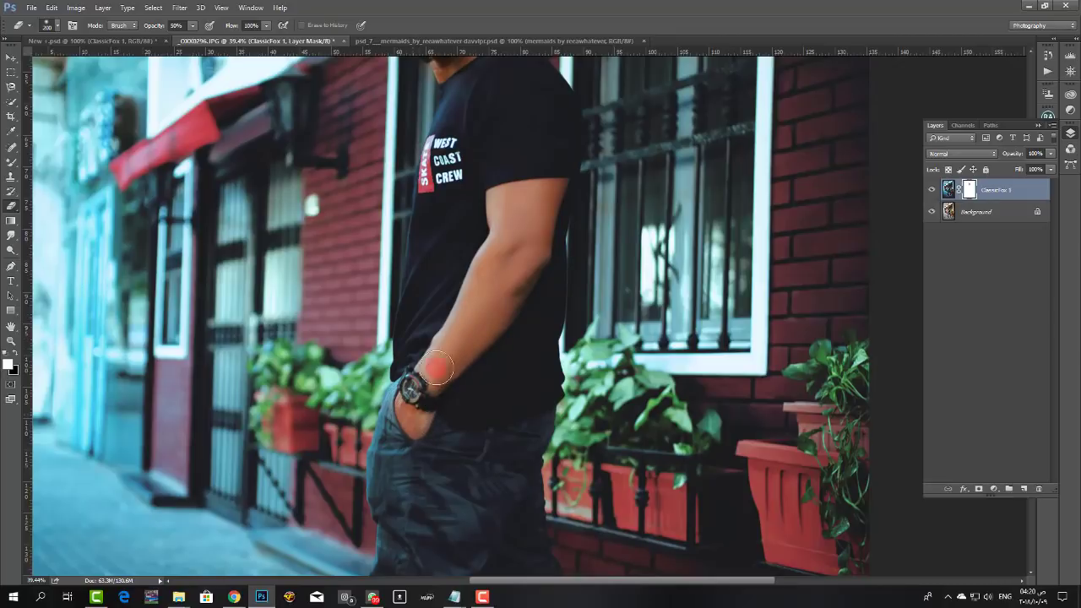
# Erase the ClassicFox 1 mask over the upper arm and both ankles at 50% opacity to restore the natural skin color
pyautogui.moveTo(534, 197); pyautogui.dragTo(545, 199)
pyautogui.press('space')
pyautogui.moveTo(528, 422); pyautogui.dragTo(481, 183)
pyautogui.moveTo(545, 433); pyautogui.dragTo(517, 277)
pyautogui.moveTo(545, 400); pyautogui.dragTo(544, 401)
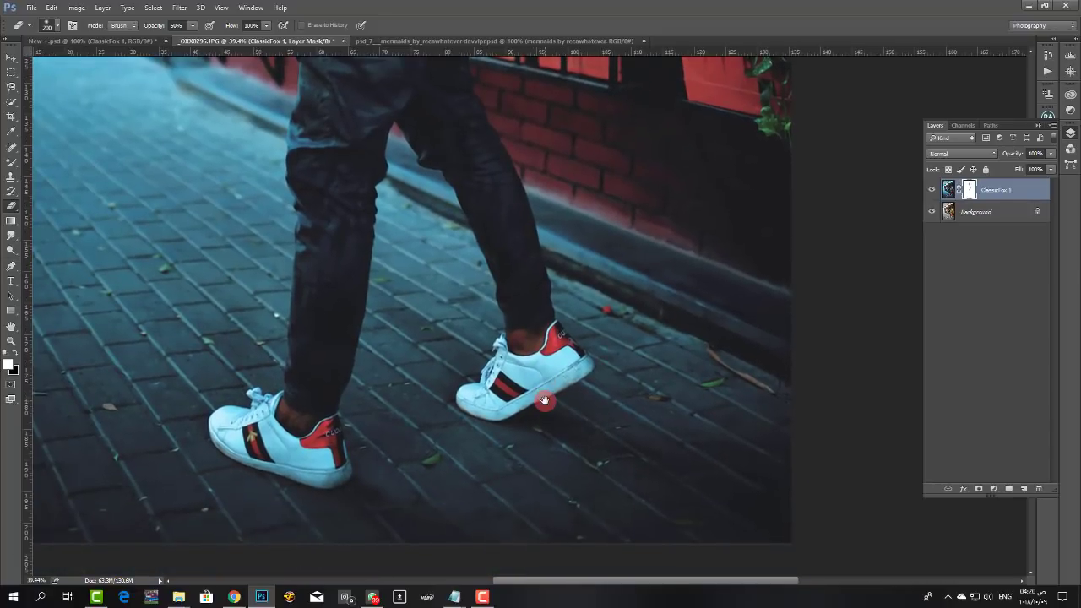
pyautogui.click(535, 336)
pyautogui.moveTo(518, 343)
pyautogui.mouseDown()
pyautogui.moveTo(539, 335)
pyautogui.moveTo(534, 349)
pyautogui.moveTo(545, 334)
pyautogui.mouseUp()
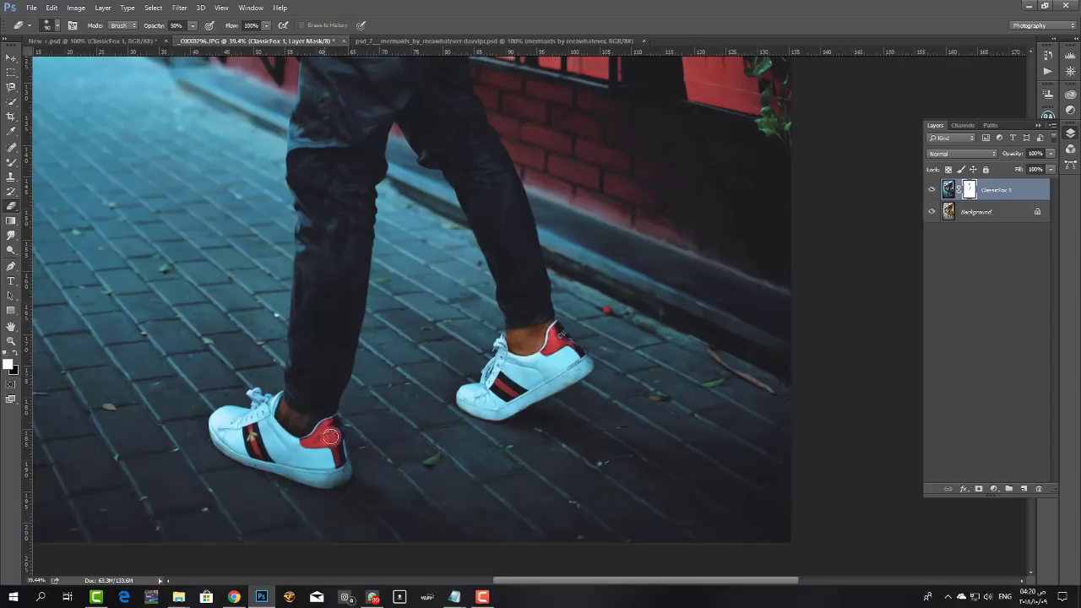
pyautogui.moveTo(324, 424); pyautogui.dragTo(285, 411)
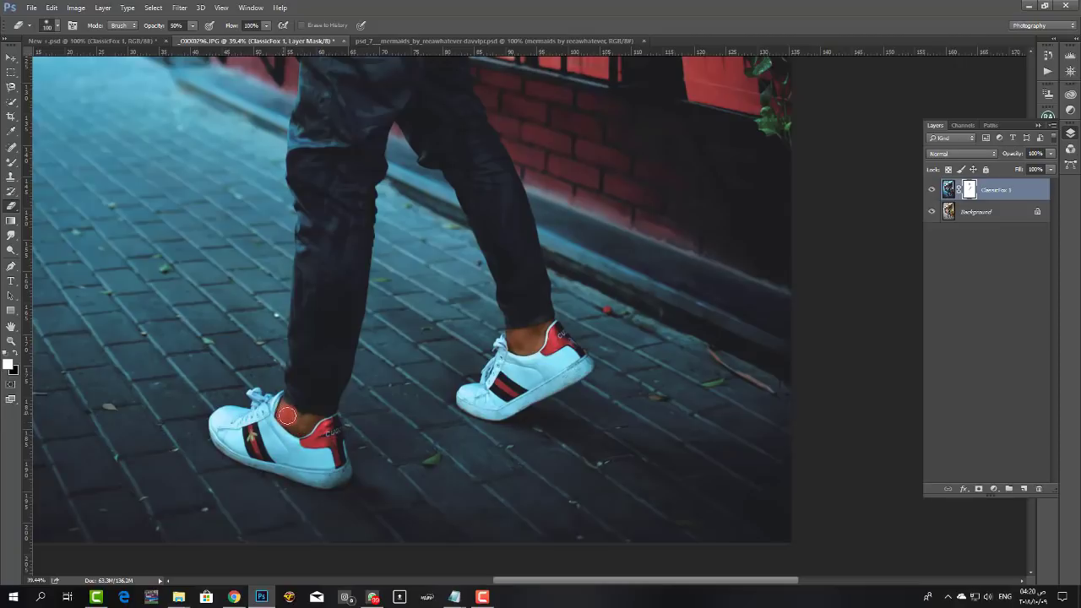
pyautogui.moveTo(529, 352); pyautogui.dragTo(531, 341)
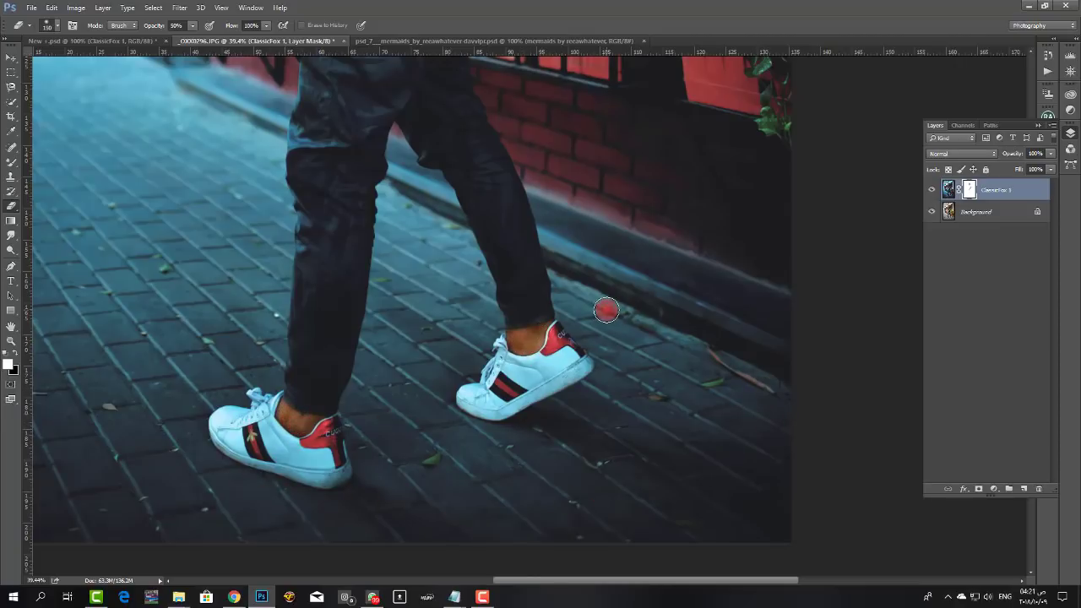
# Inspect the masked skin on the man's face and arm up close and against the whole graded photo
pyautogui.scroll(3, 476, 362)
pyautogui.hscroll(-5, 516, 393)
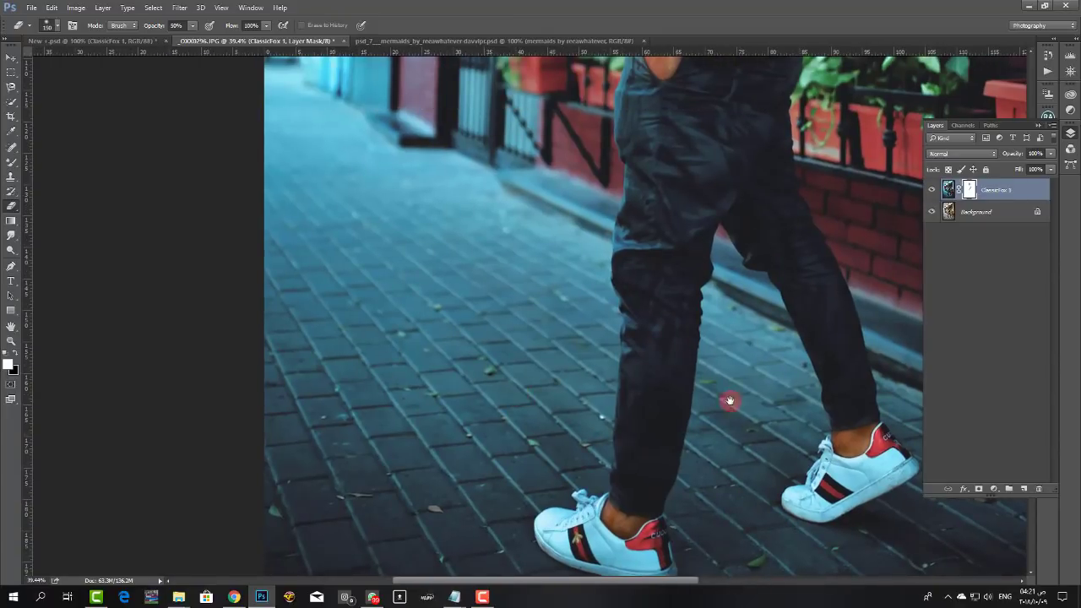
pyautogui.scroll(10, 729, 400)
pyautogui.hscroll(5, 728, 400)
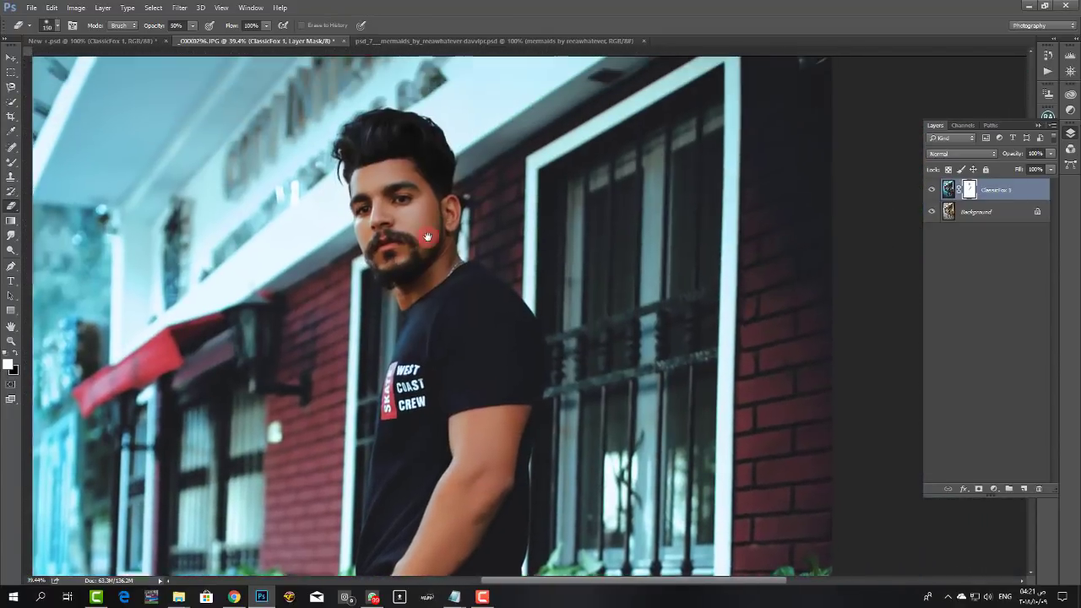
pyautogui.hotkey('ctrl', 'r')
pyautogui.moveTo(427, 238); pyautogui.dragTo(430, 257)
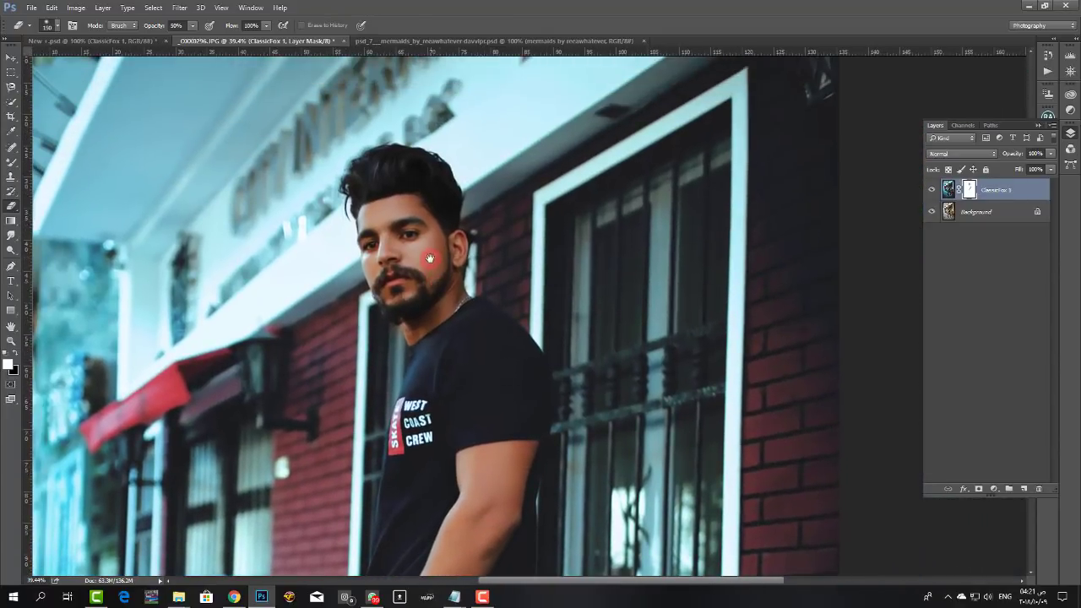
pyautogui.click(11, 340)
pyautogui.moveTo(596, 315); pyautogui.dragTo(505, 306)
pyautogui.rightClick(505, 306)
pyautogui.click(528, 309)
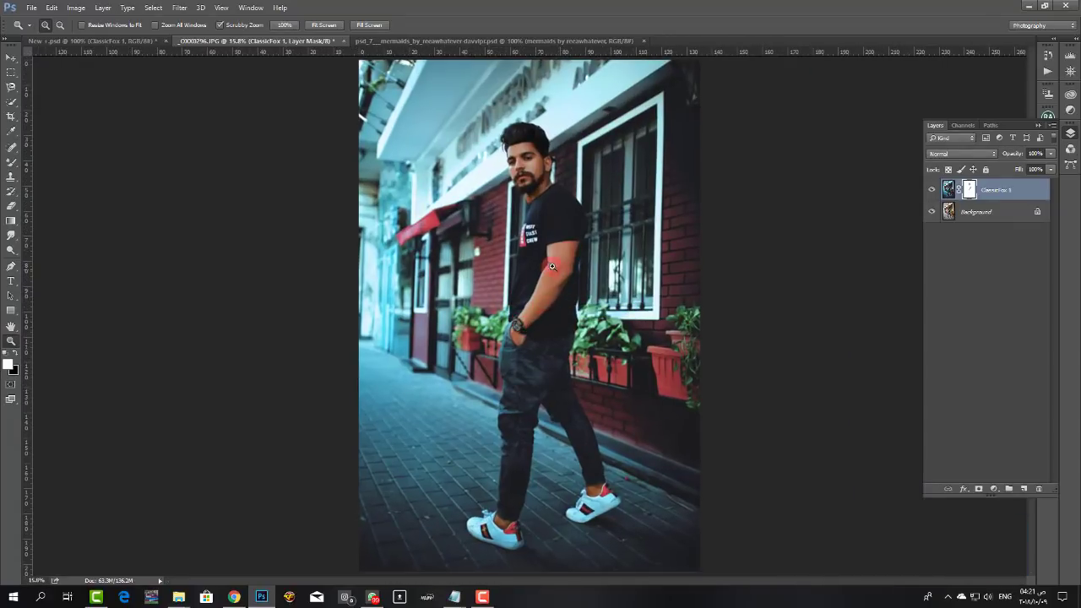
pyautogui.moveTo(536, 158); pyautogui.dragTo(583, 177)
pyautogui.rightClick(585, 173)
pyautogui.click(598, 181)
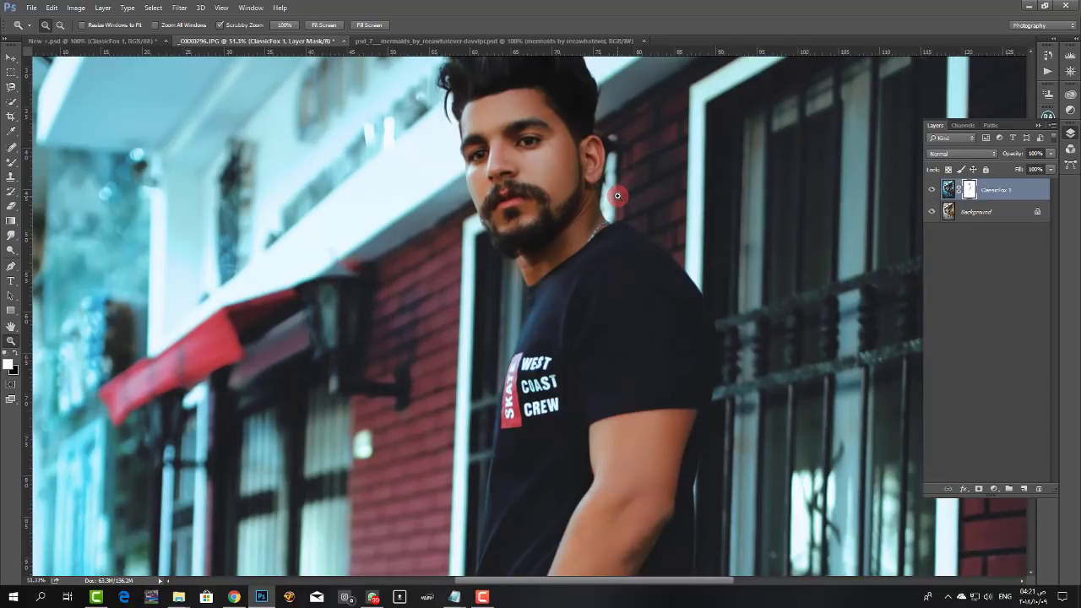
pyautogui.rightClick(618, 192)
pyautogui.click(633, 198)
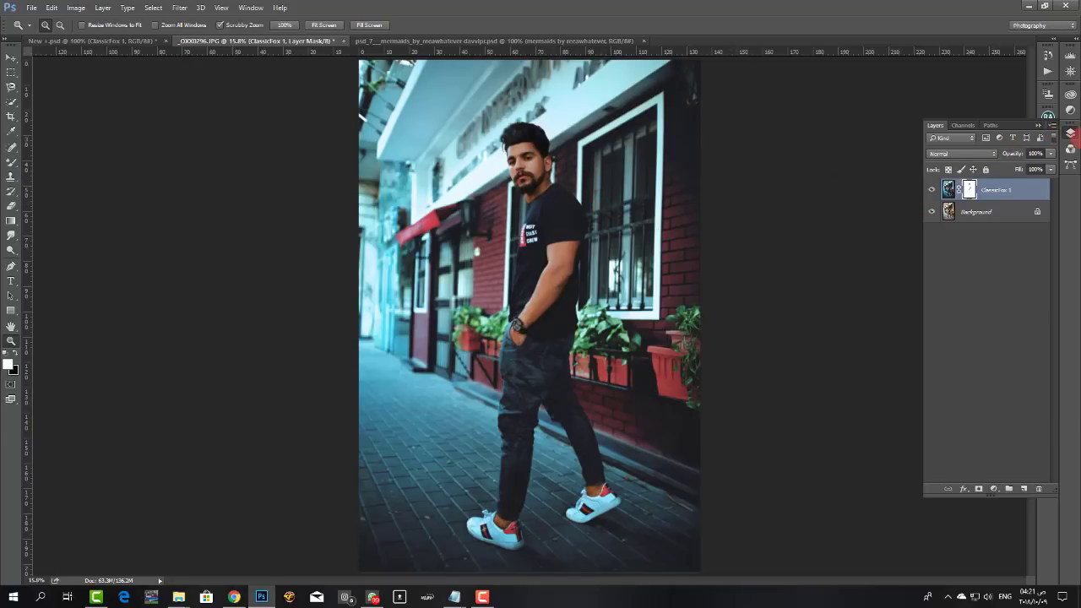
# Merge the ClassicFox 1 layer down into the Background and open the result in the Camera Raw Filter
pyautogui.click(1052, 129)
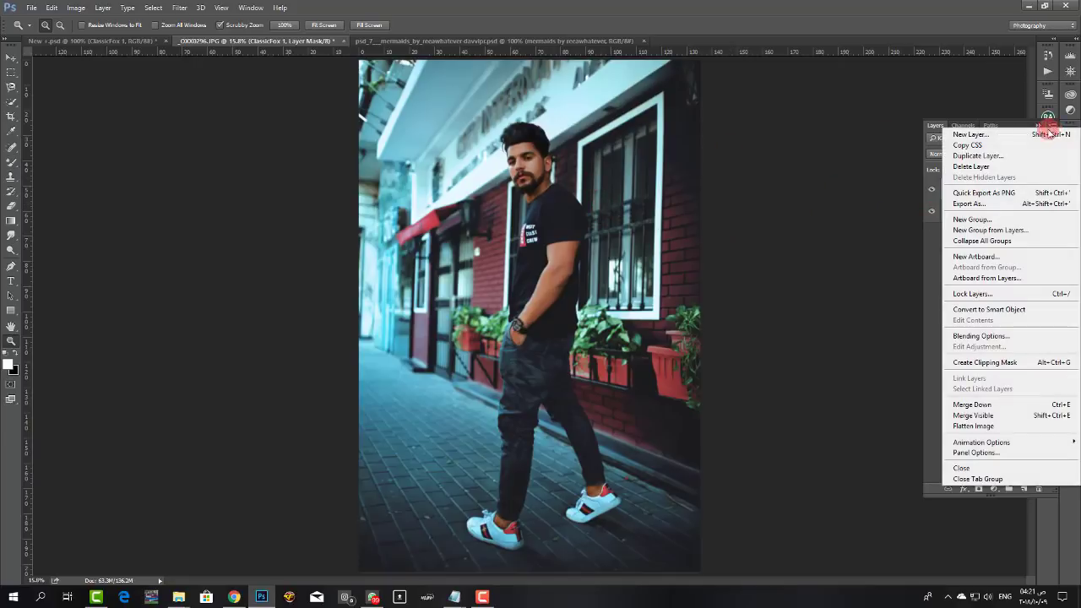
pyautogui.click(1025, 405)
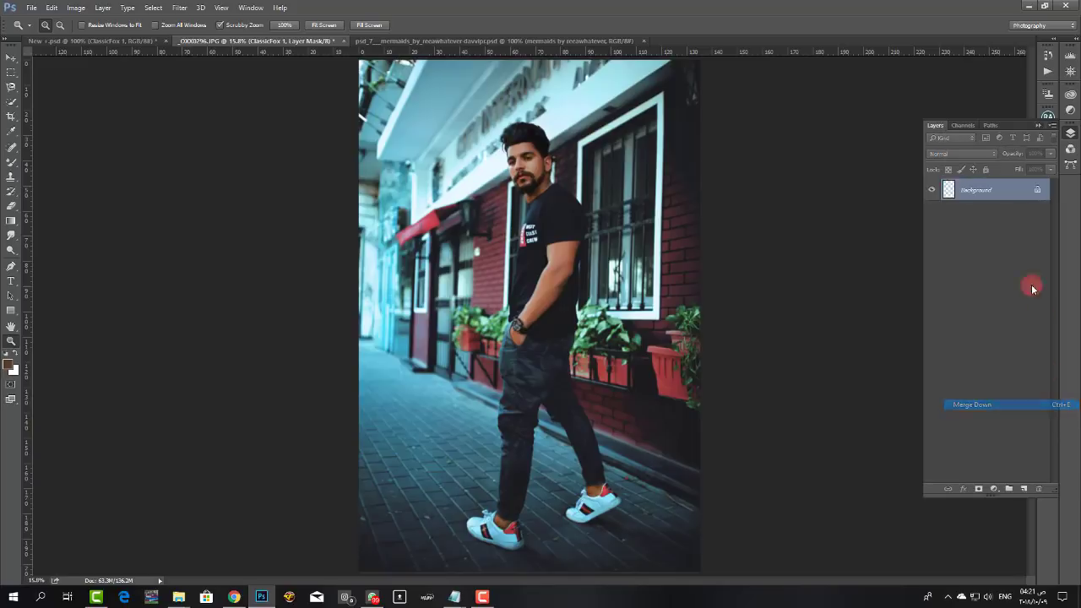
pyautogui.click(179, 7)
pyautogui.click(219, 68)
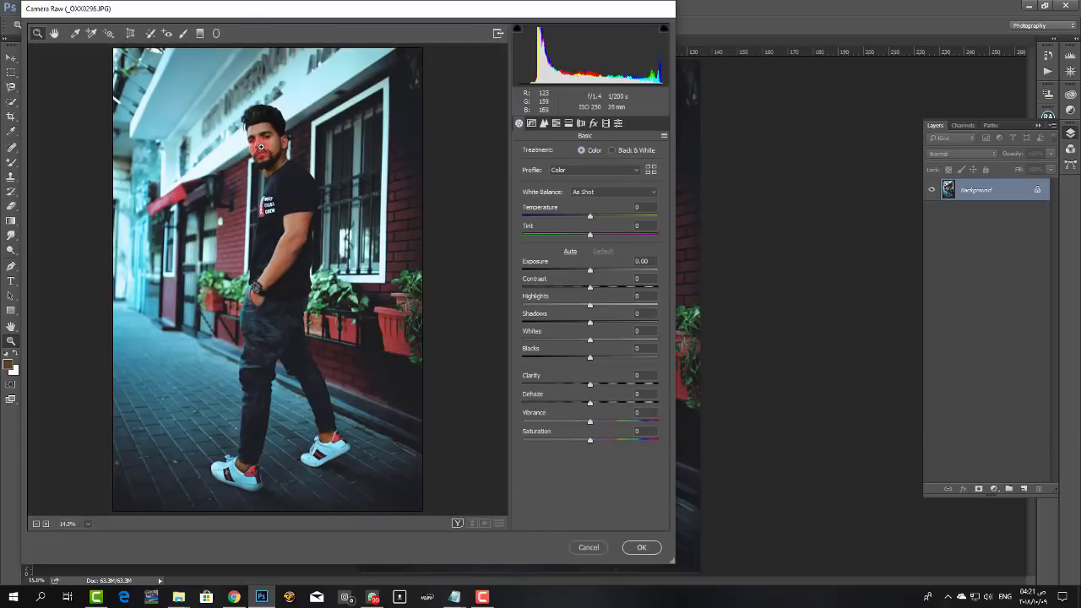
# Brighten and mute the skin tones in the HSL adjustments with Oranges luminance +18 and Oranges saturation -15
pyautogui.click(260, 149)
pyautogui.click(555, 123)
pyautogui.click(596, 150)
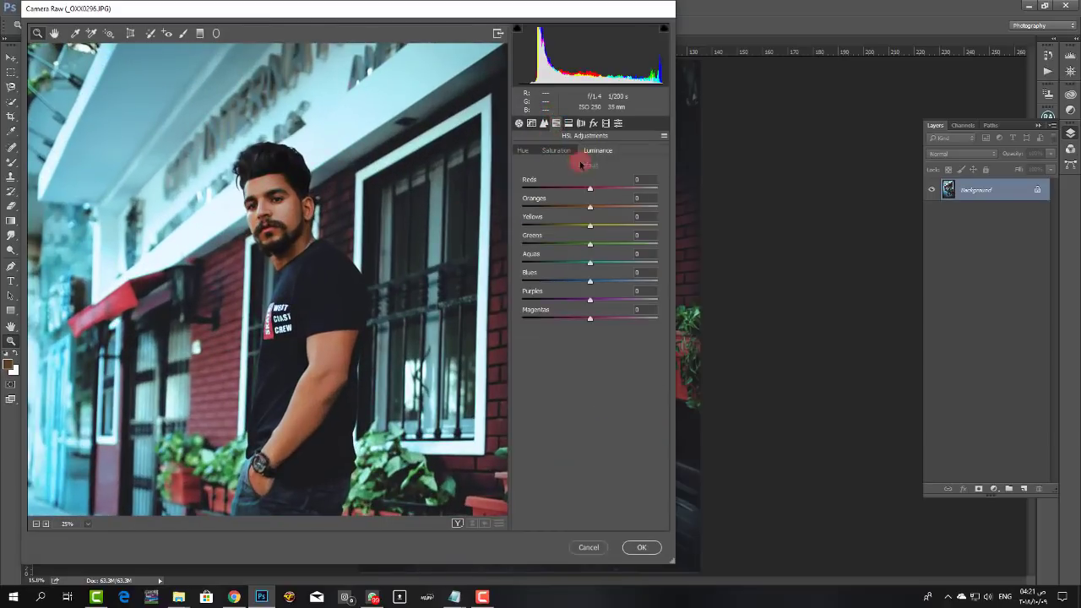
pyautogui.click(601, 206)
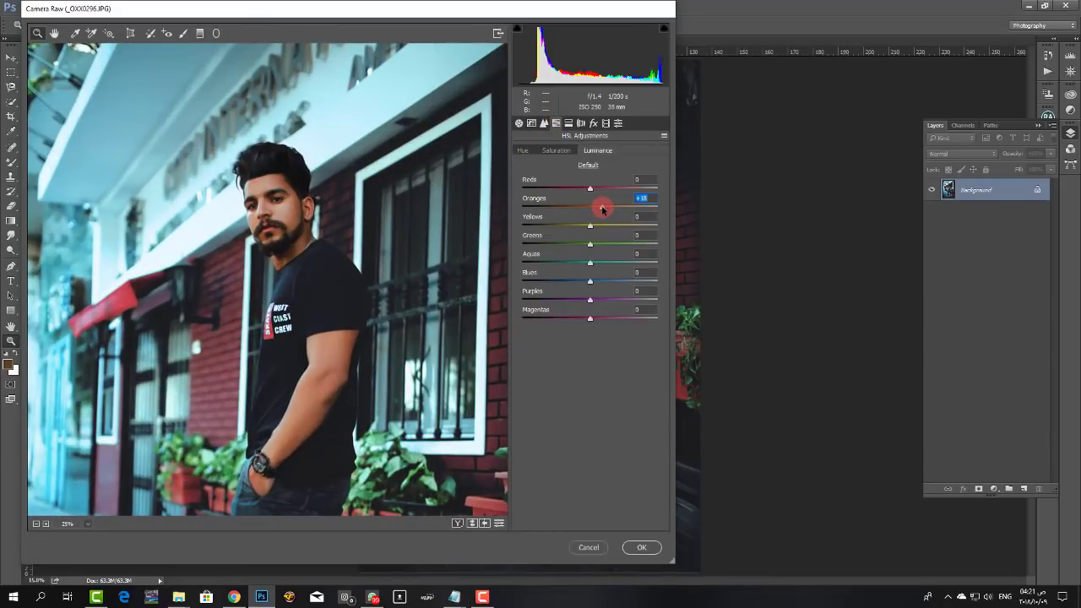
pyautogui.moveTo(591, 189)
pyautogui.mouseDown()
pyautogui.moveTo(604, 189)
pyautogui.moveTo(541, 188)
pyautogui.moveTo(591, 189)
pyautogui.mouseUp()
pyautogui.click(556, 150)
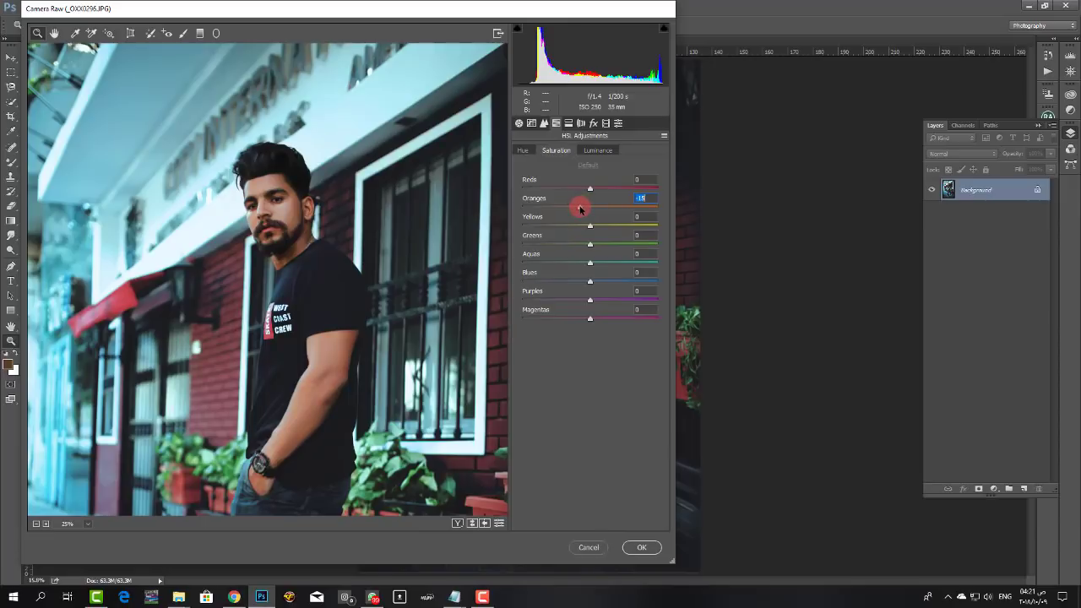
# Set the camera calibration to Red Primary hue +18, Green Primary hue +18 and saturation -12, and Blue Primary hue -7
pyautogui.scroll(-4, 387, 283)
pyautogui.scroll(1, 387, 284)
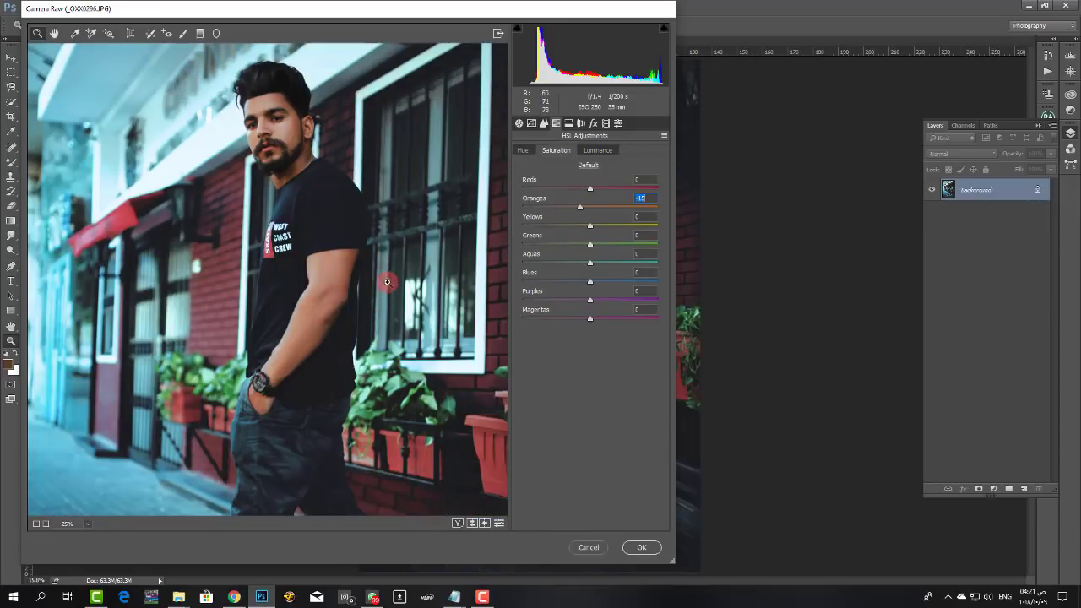
pyautogui.moveTo(408, 244)
pyautogui.mouseDown()
pyautogui.moveTo(377, 244)
pyautogui.moveTo(390, 249)
pyautogui.mouseUp()
pyautogui.click(618, 123)
pyautogui.click(605, 124)
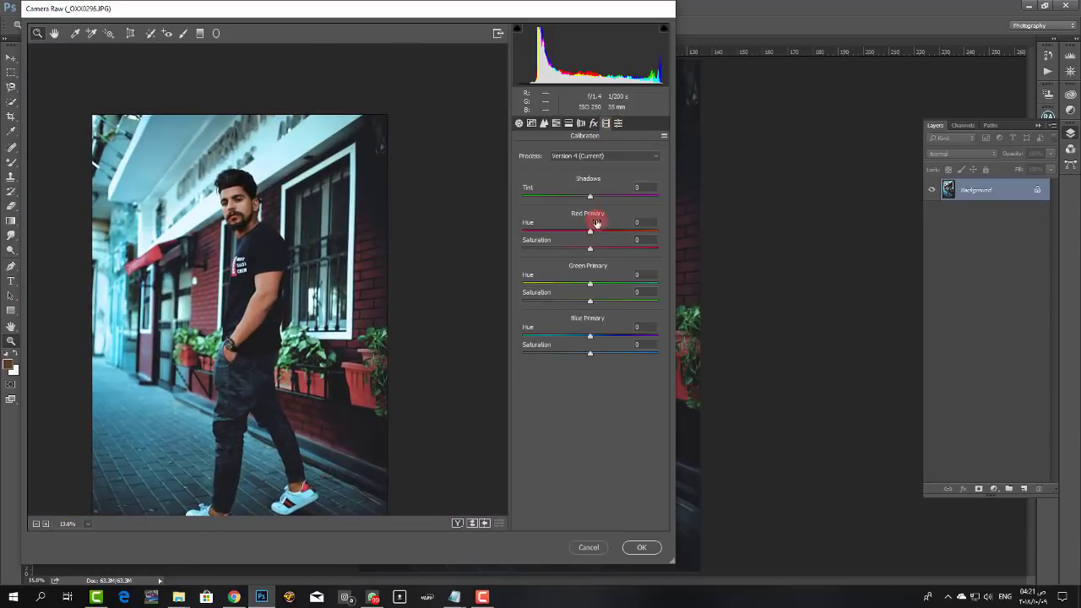
pyautogui.moveTo(589, 284); pyautogui.dragTo(604, 285)
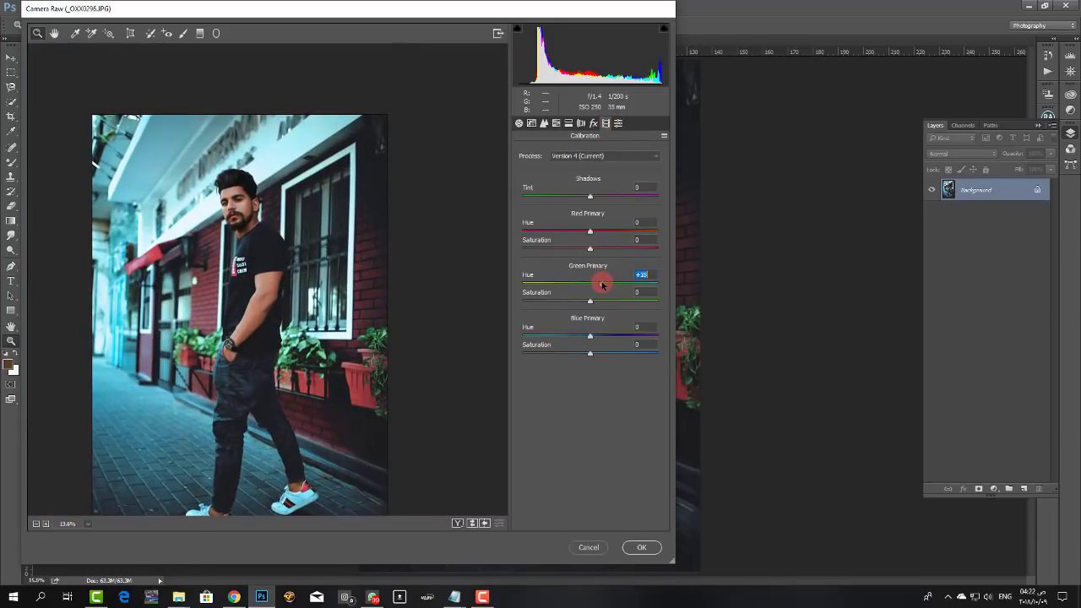
pyautogui.moveTo(589, 336); pyautogui.dragTo(574, 303)
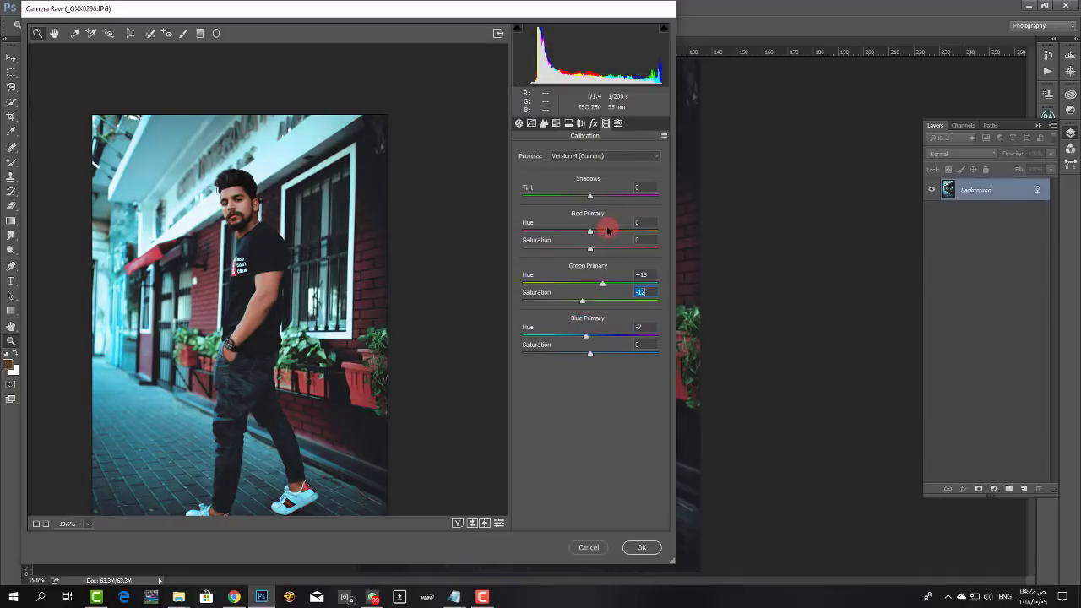
pyautogui.moveTo(584, 231); pyautogui.dragTo(623, 237)
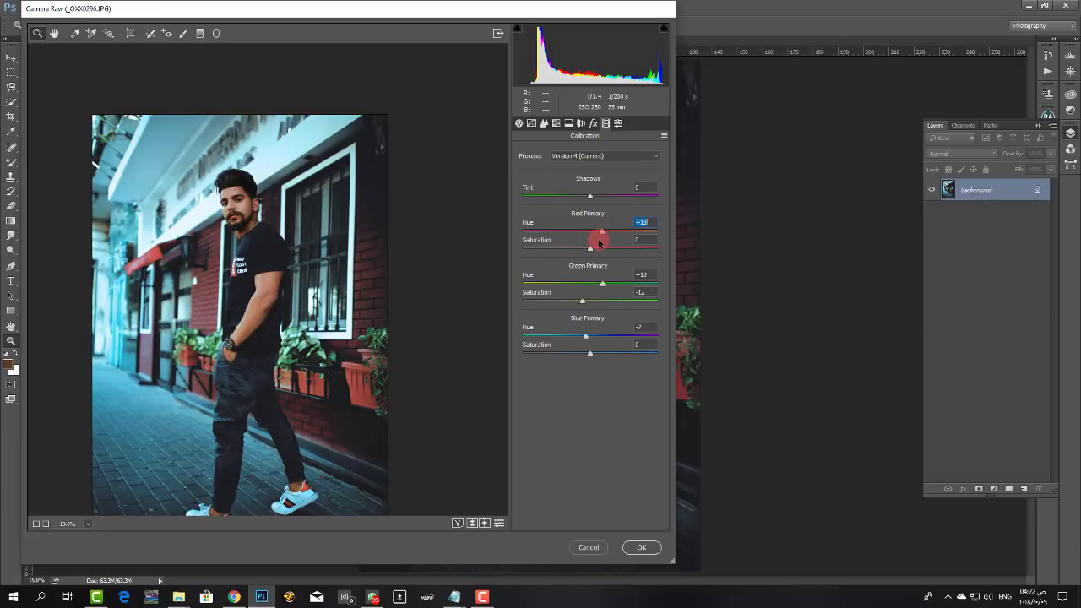
# Check the calibrated colors on the man, and set the basic tones to Highlights +11, Shadows +13 and Whites +8
pyautogui.click(249, 242)
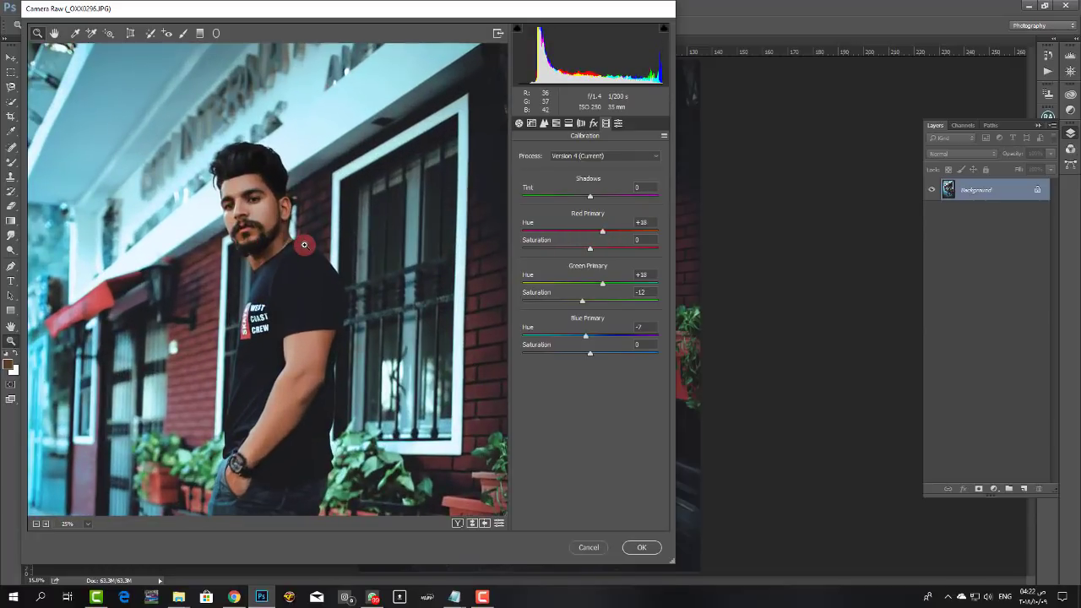
pyautogui.rightClick(304, 244)
pyautogui.click(344, 311)
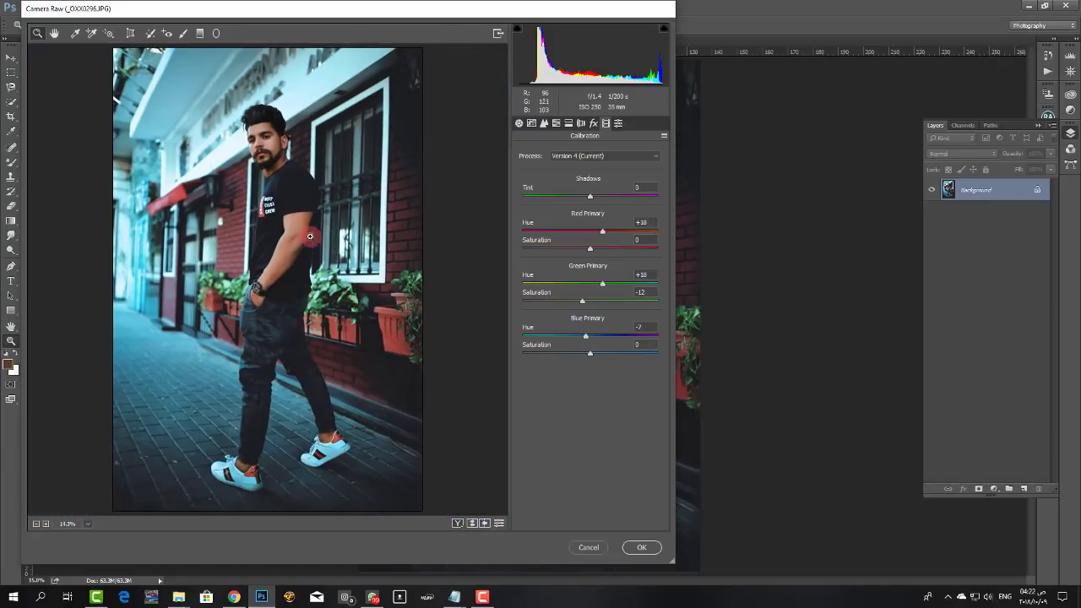
pyautogui.click(287, 201)
pyautogui.hotkey('ctrl', '0')
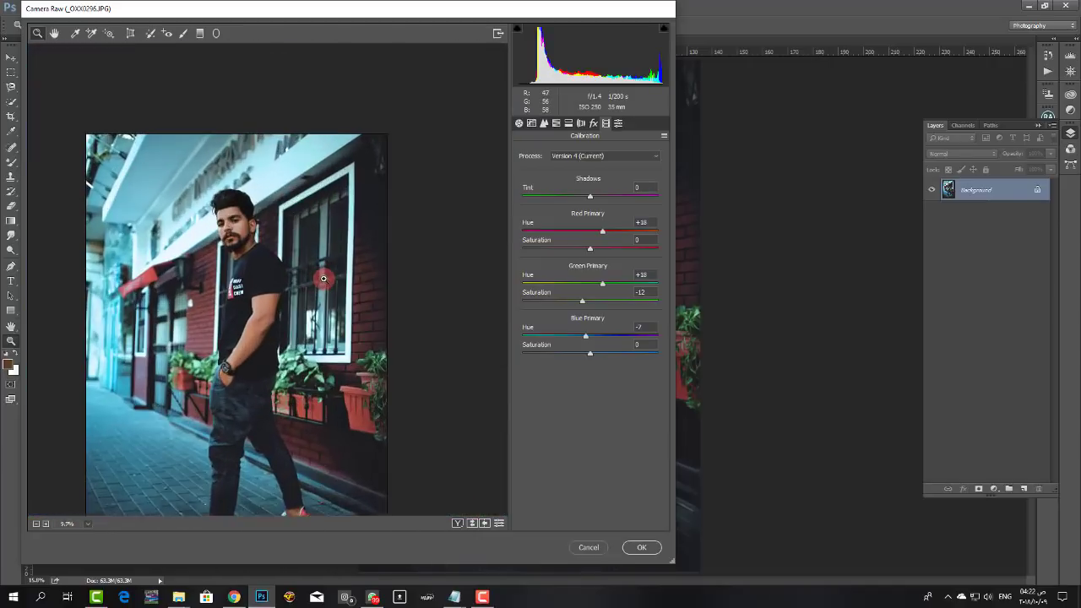
pyautogui.click(518, 122)
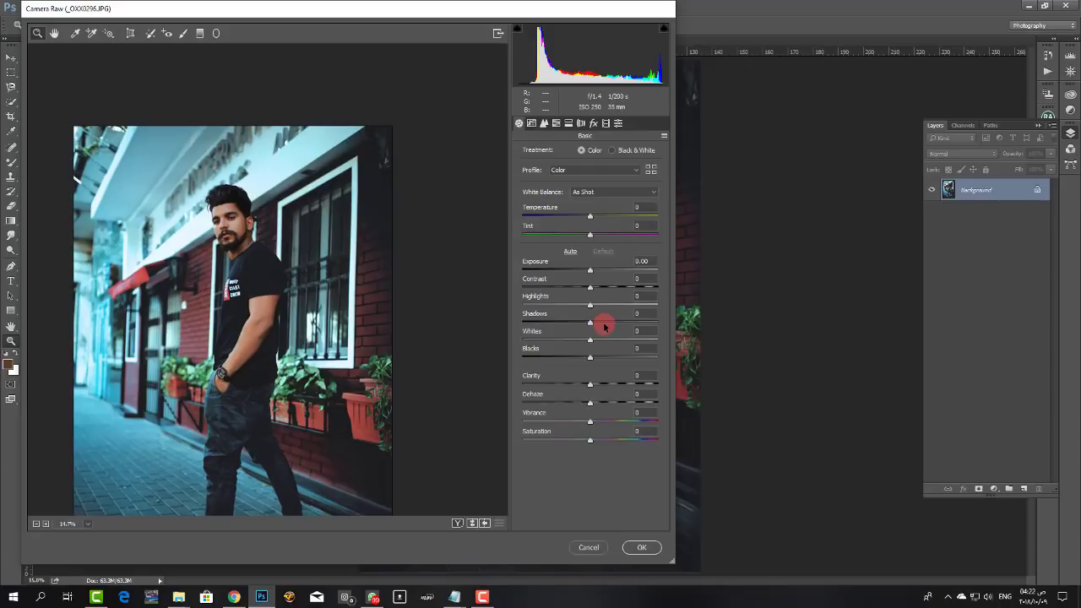
pyautogui.moveTo(603, 321); pyautogui.dragTo(594, 341)
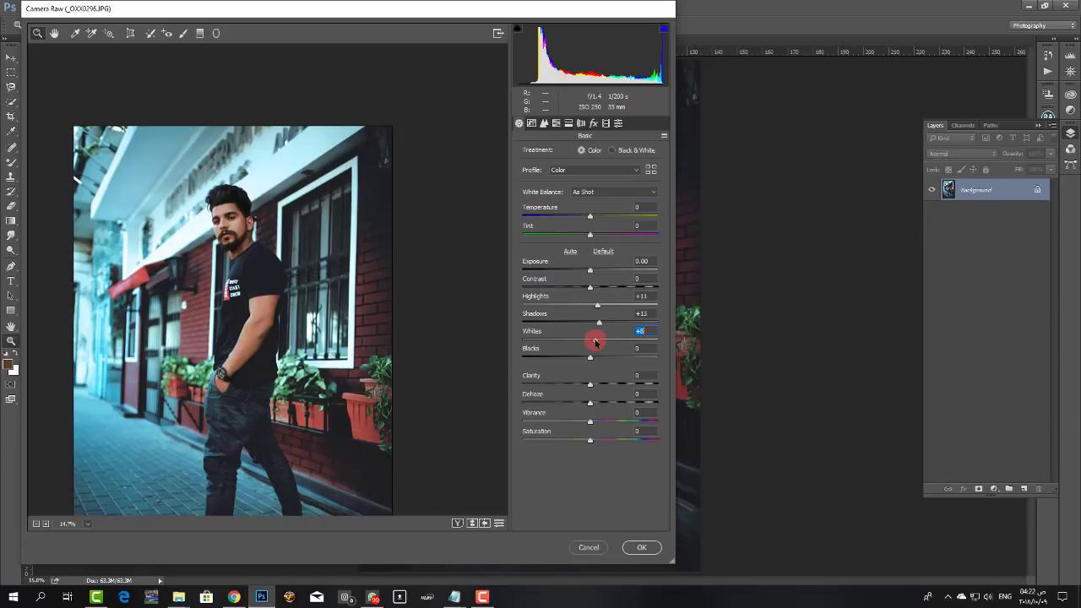
# Adjust the white balance to Temperature +1 and Tint -10
pyautogui.moveTo(590, 218); pyautogui.dragTo(591, 219)
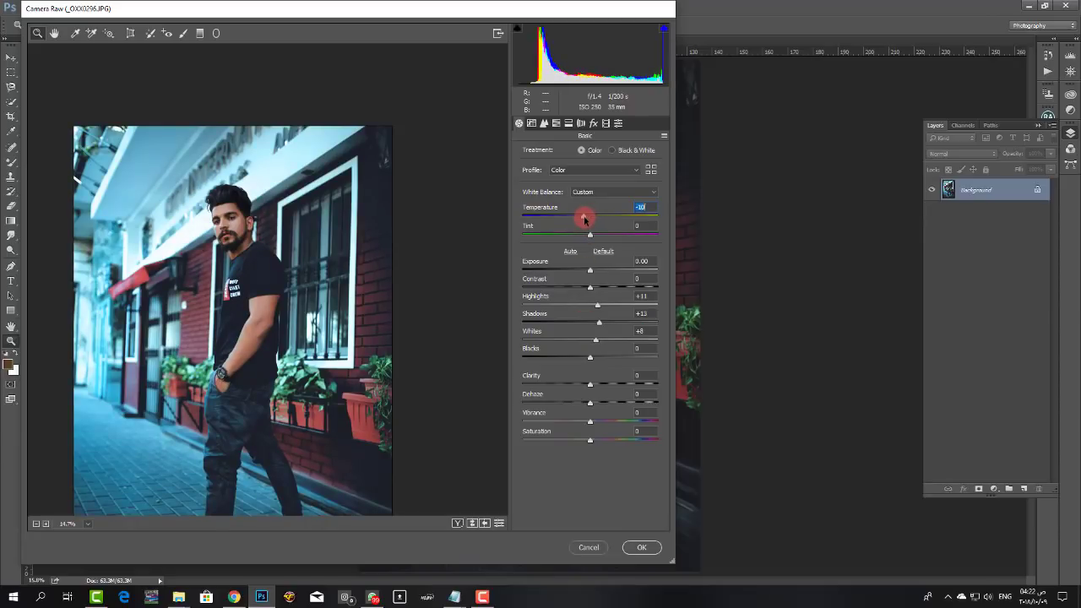
pyautogui.click(592, 236)
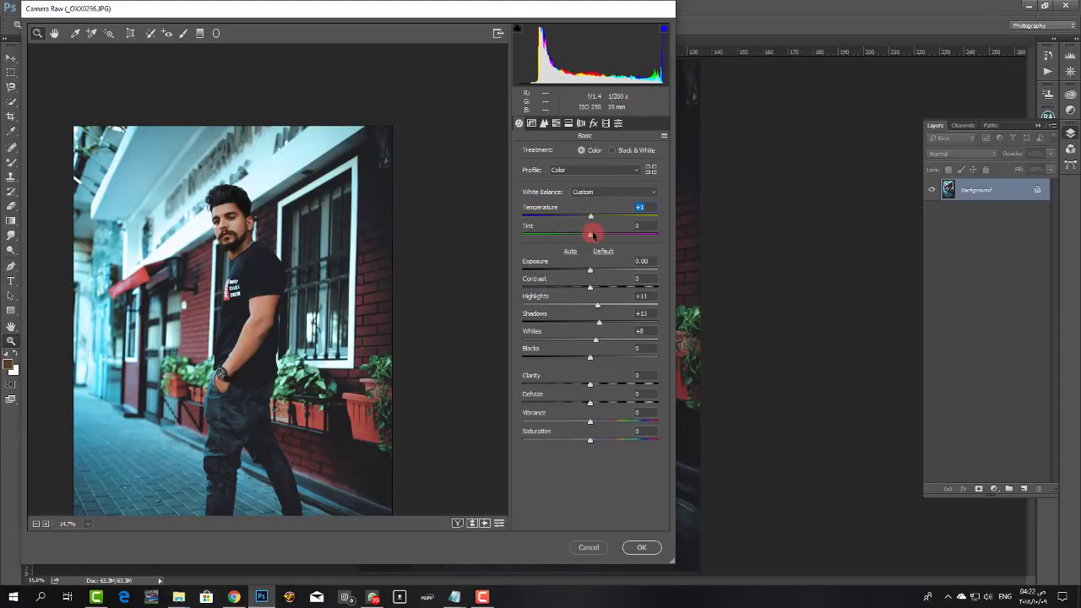
pyautogui.moveTo(590, 238)
pyautogui.mouseDown()
pyautogui.moveTo(599, 237)
pyautogui.moveTo(585, 236)
pyautogui.mouseUp()
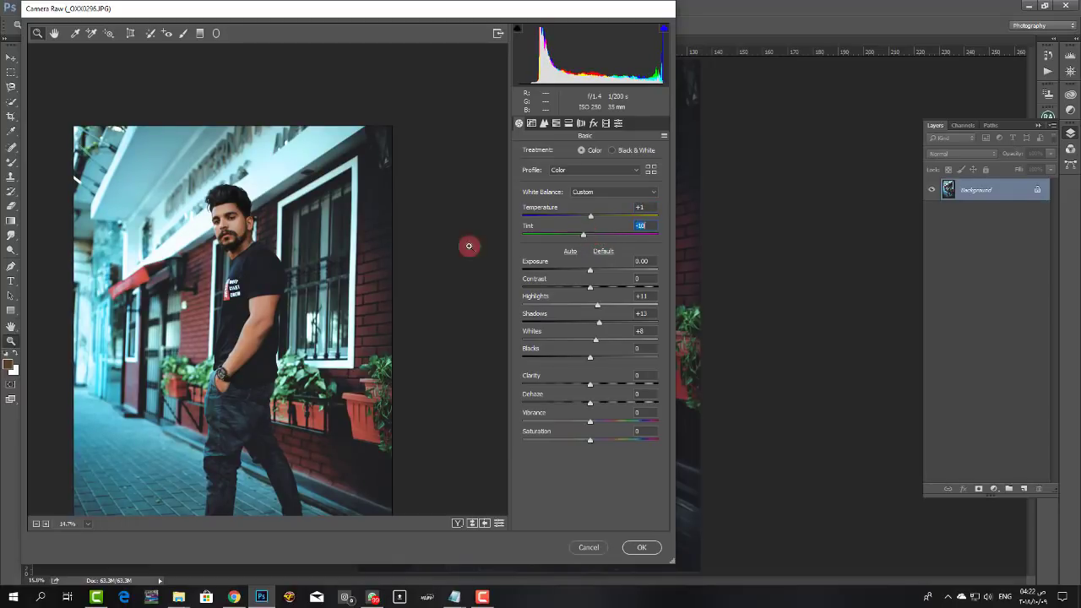
# Add Clarity +3 and Contrast +3, and apply the Camera Raw adjustments to the photo
pyautogui.moveTo(271, 232); pyautogui.dragTo(261, 278)
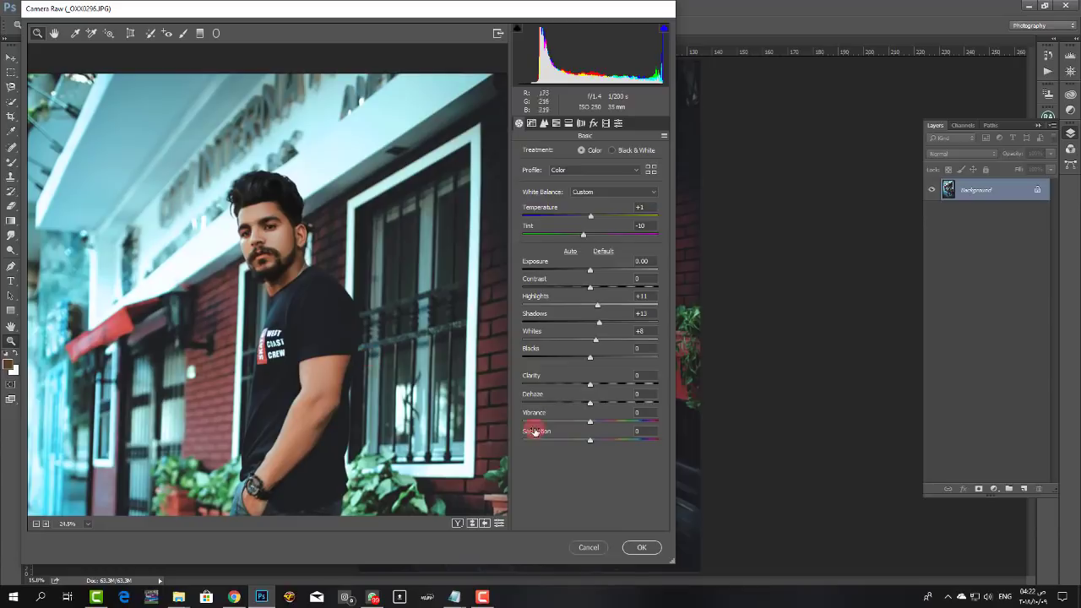
pyautogui.moveTo(590, 385); pyautogui.dragTo(593, 387)
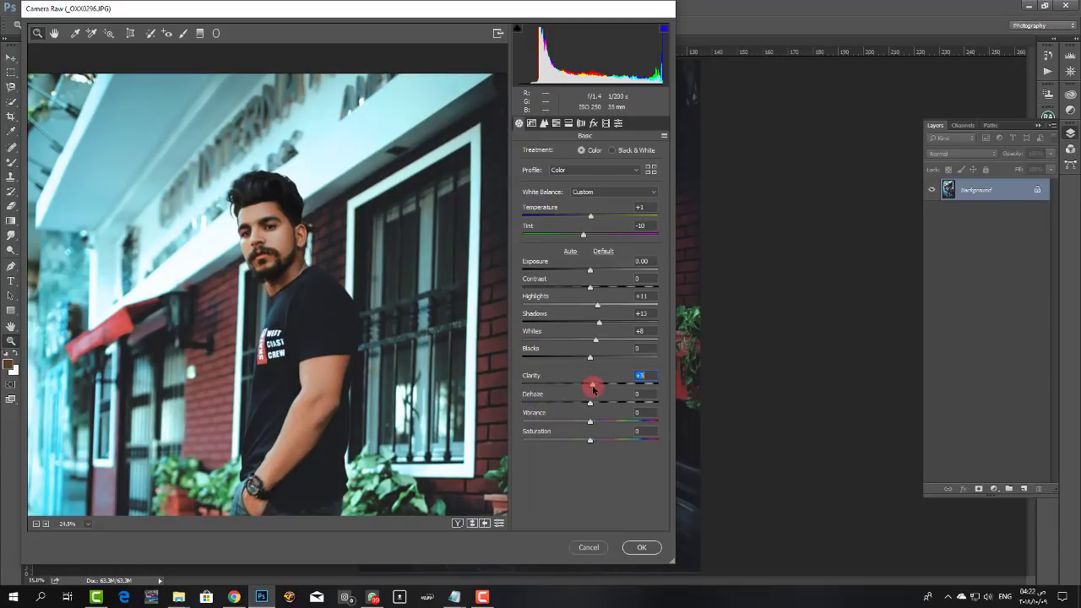
pyautogui.click(595, 297)
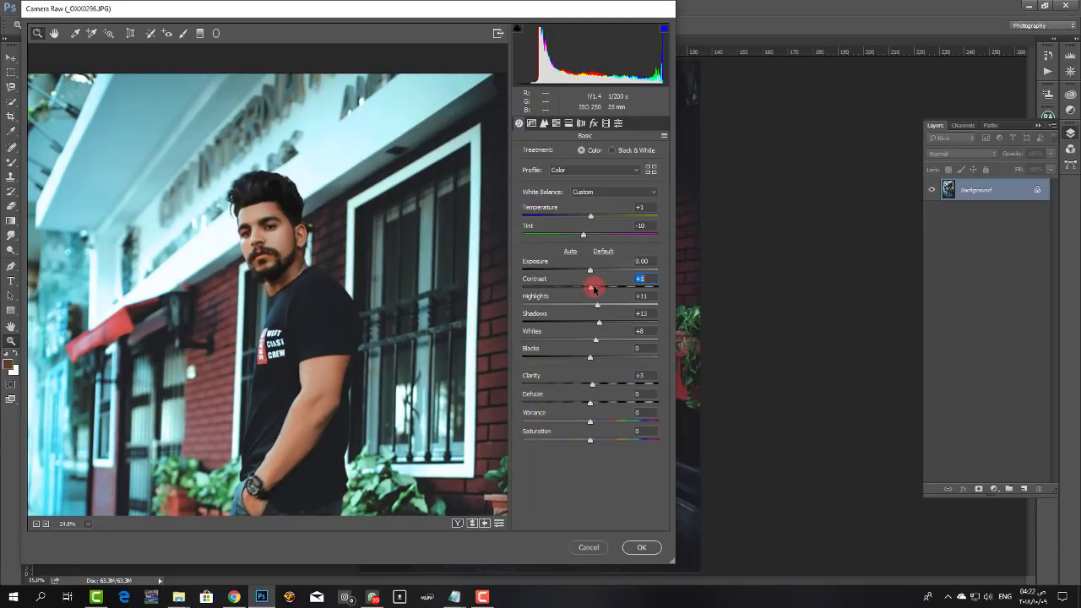
pyautogui.hotkey('ctrl', '0')
pyautogui.click(642, 548)
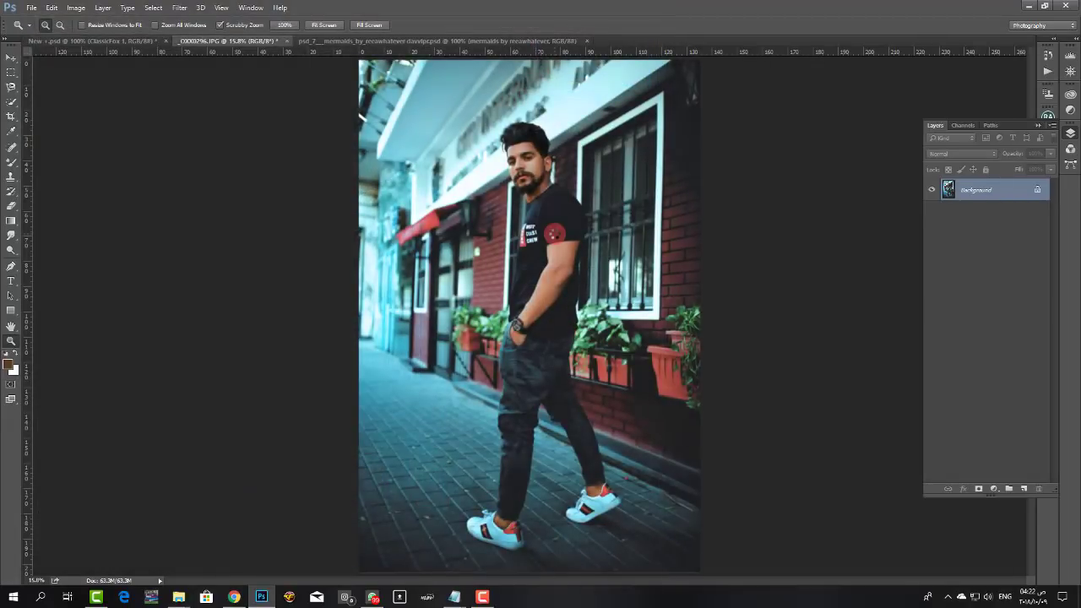
# Examine the finished grade on the man's face and upper body up close and in the full image
pyautogui.moveTo(544, 173); pyautogui.dragTo(588, 167)
pyautogui.rightClick(588, 167)
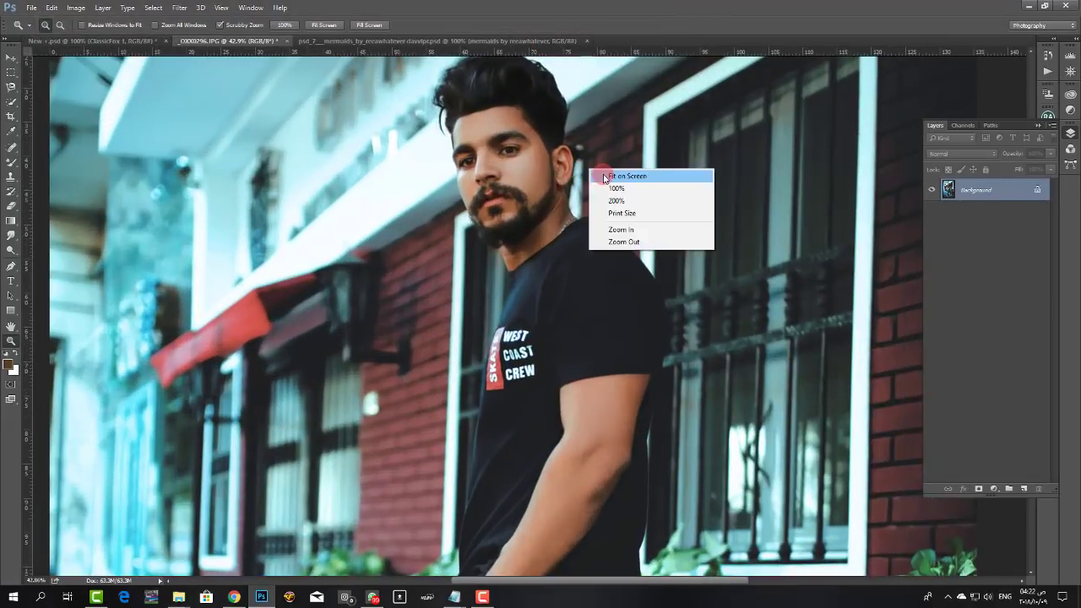
pyautogui.click(601, 174)
pyautogui.rightClick(523, 172)
pyautogui.click(538, 182)
pyautogui.moveTo(551, 207); pyautogui.dragTo(549, 211)
pyautogui.rightClick(549, 211)
pyautogui.click(557, 220)
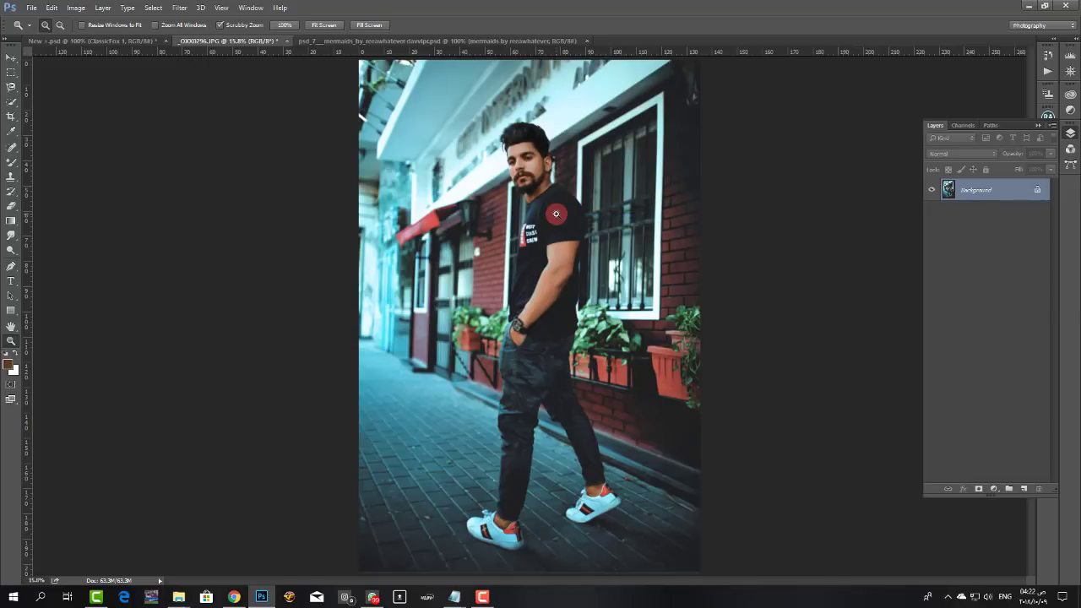
# Compare the original photo with the finished grade by undoing and restoring the Camera Raw and grading result in the full image
pyautogui.rightClick(555, 214)
pyautogui.click(557, 220)
pyautogui.moveTo(557, 219)
pyautogui.mouseDown()
pyautogui.moveTo(540, 207)
pyautogui.moveTo(551, 206)
pyautogui.mouseUp()
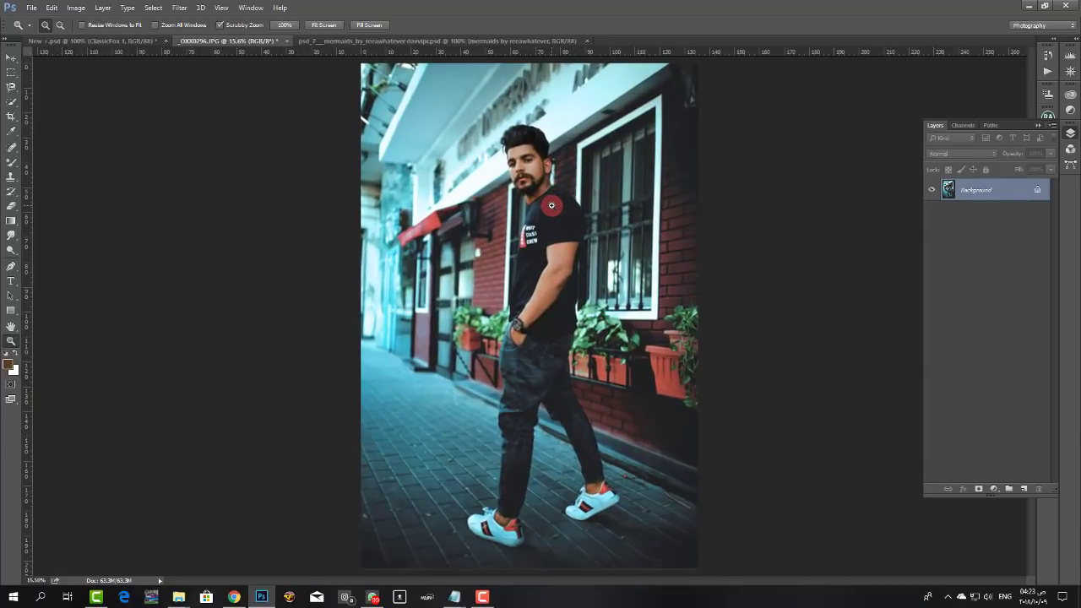
pyautogui.moveTo(551, 205); pyautogui.dragTo(549, 183)
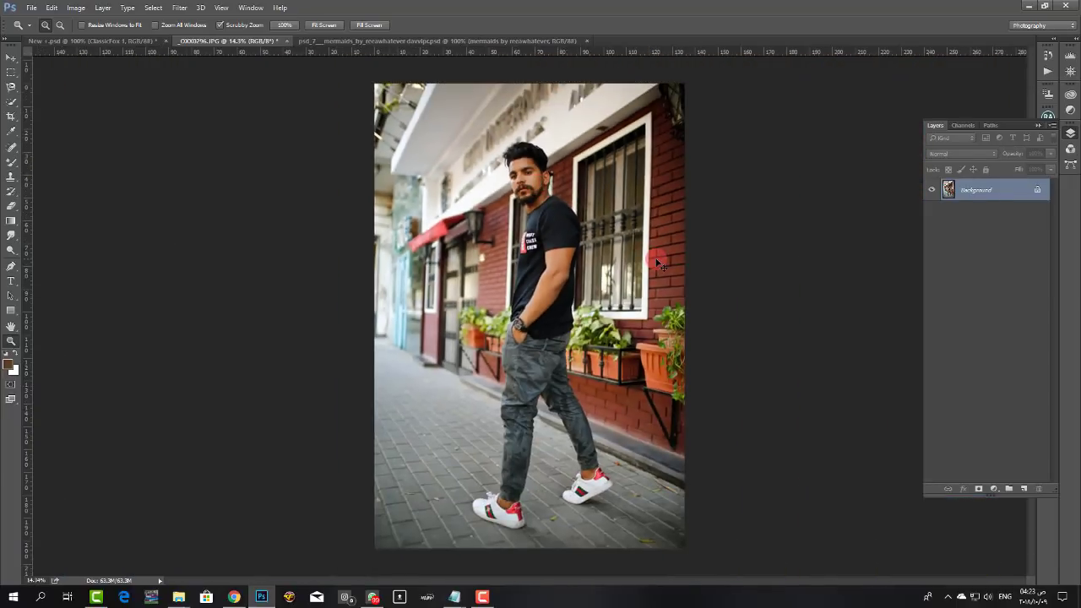
pyautogui.hotkey('ctrl', 'z')
pyautogui.hotkey('ctrl', 'z')
pyautogui.hotkey('ctrl', 'z')
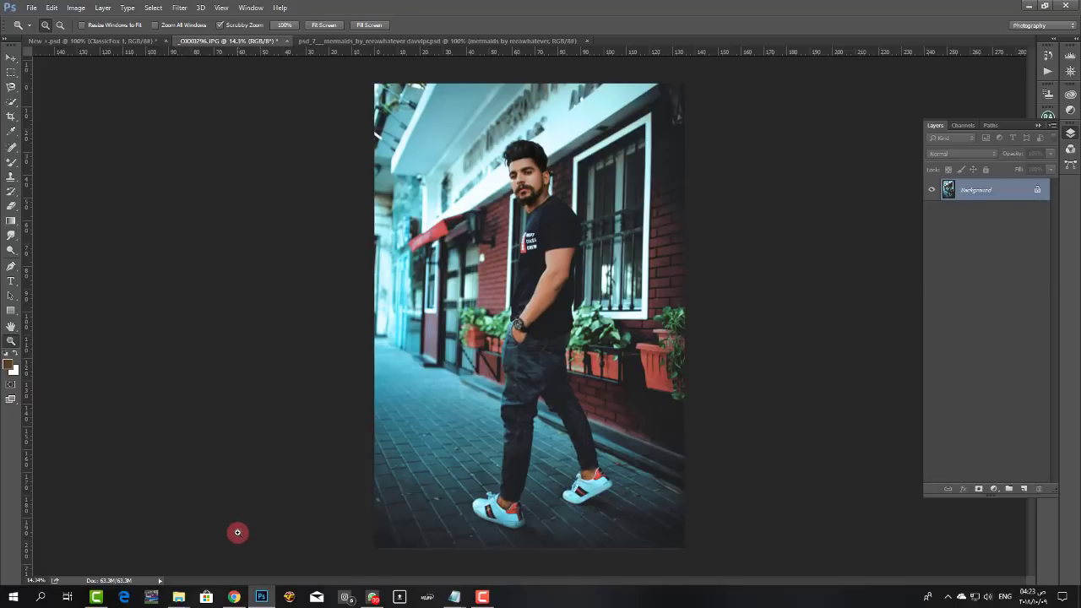
# Switch to Chrome and view the ClassicFox PhotoGraphy Facebook page and the Classic Fox YouTube channel
pyautogui.click(232, 592)
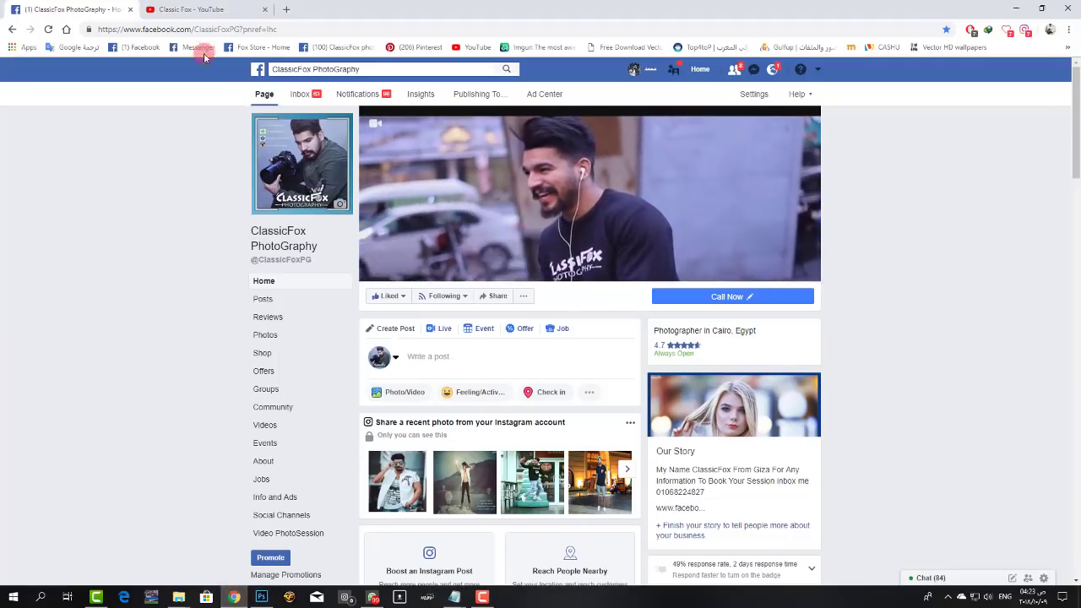
pyautogui.click(193, 11)
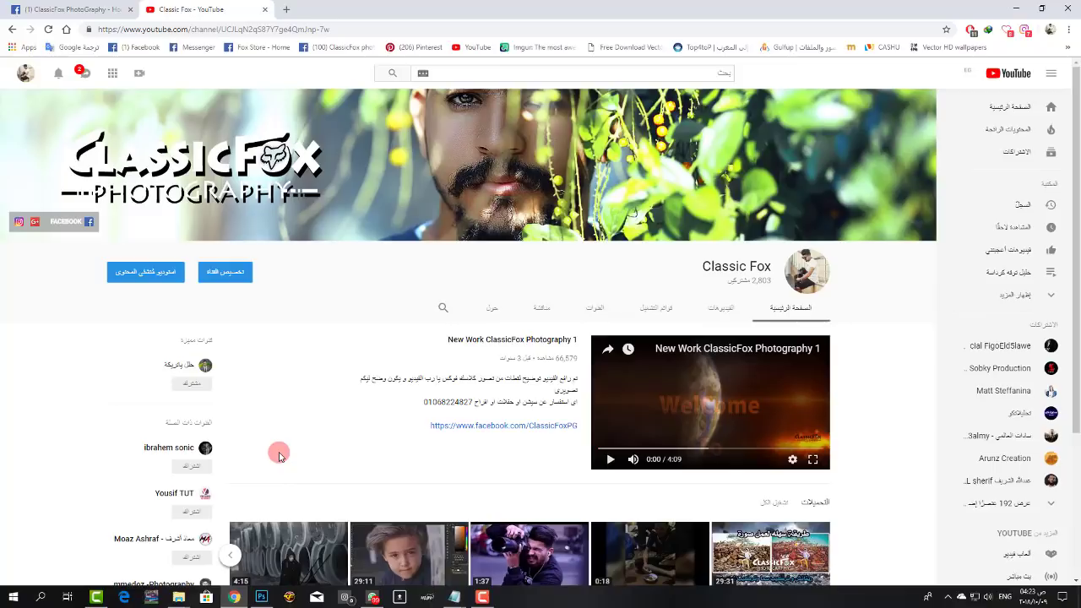
# Show the desktop and move the Activation Camtasia 9 archive into the free spot below the Activation Camtasia folder
pyautogui.press('super+d')
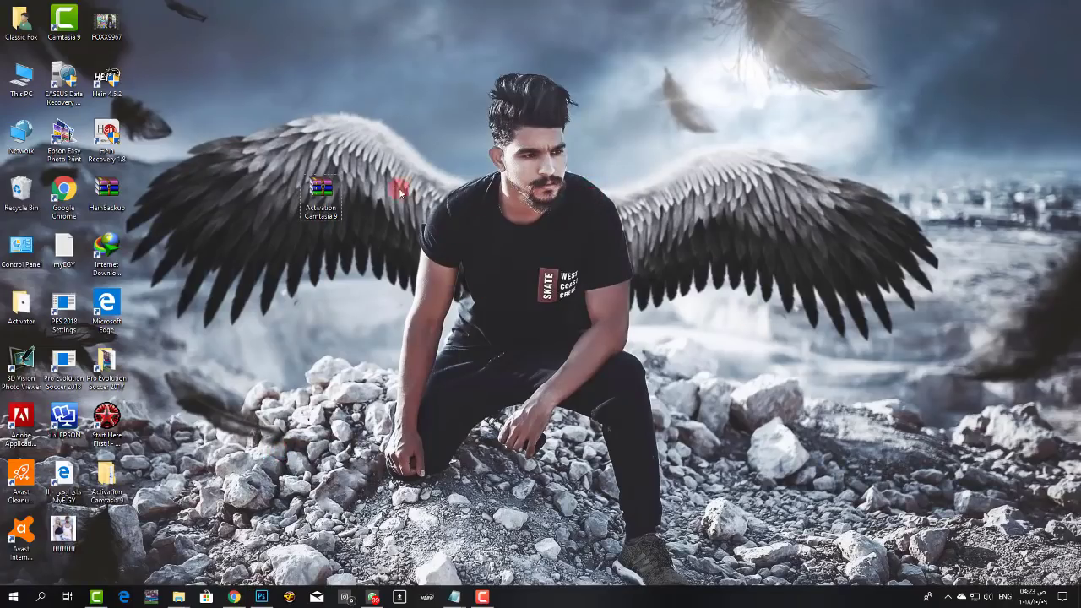
pyautogui.moveTo(320, 203); pyautogui.dragTo(107, 532)
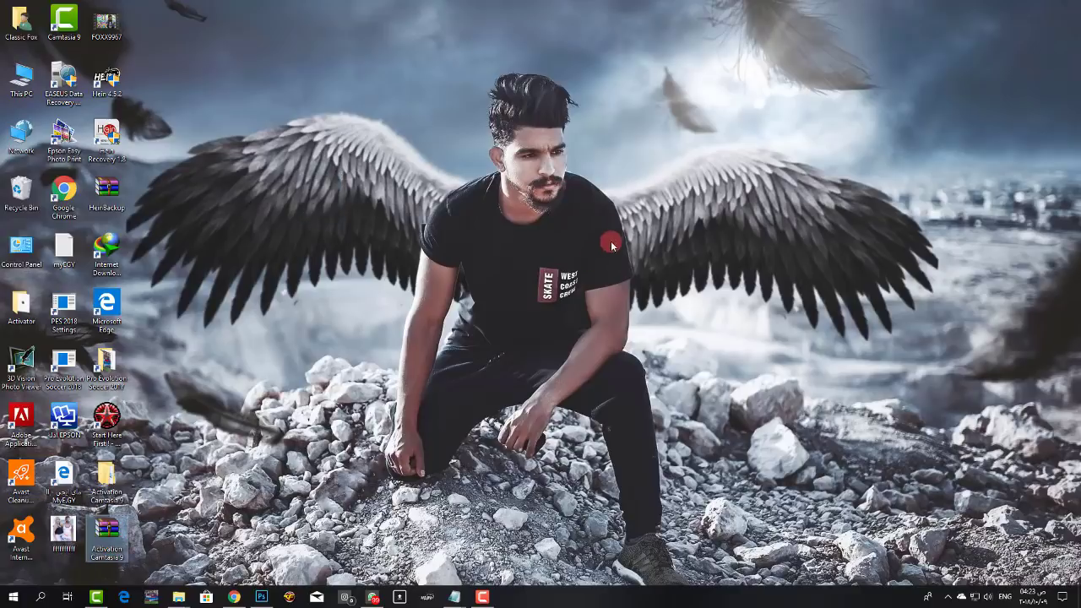
pyautogui.moveTo(864, 173); pyautogui.dragTo(359, 39)
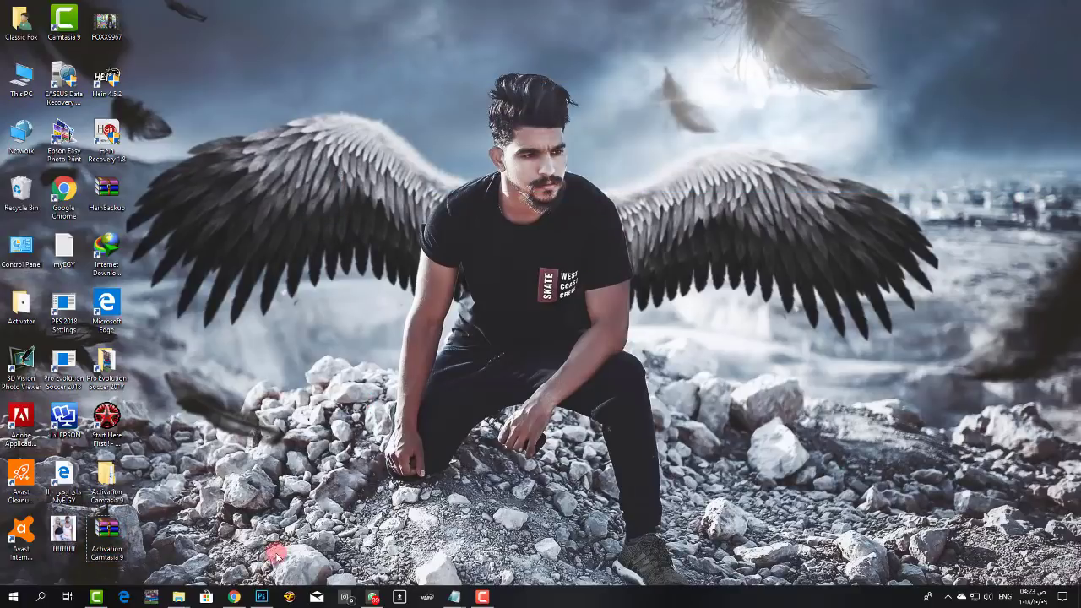
# Return to Photoshop, collapse the layer list and view the whole graded photo fitted to the window
pyautogui.click(262, 596)
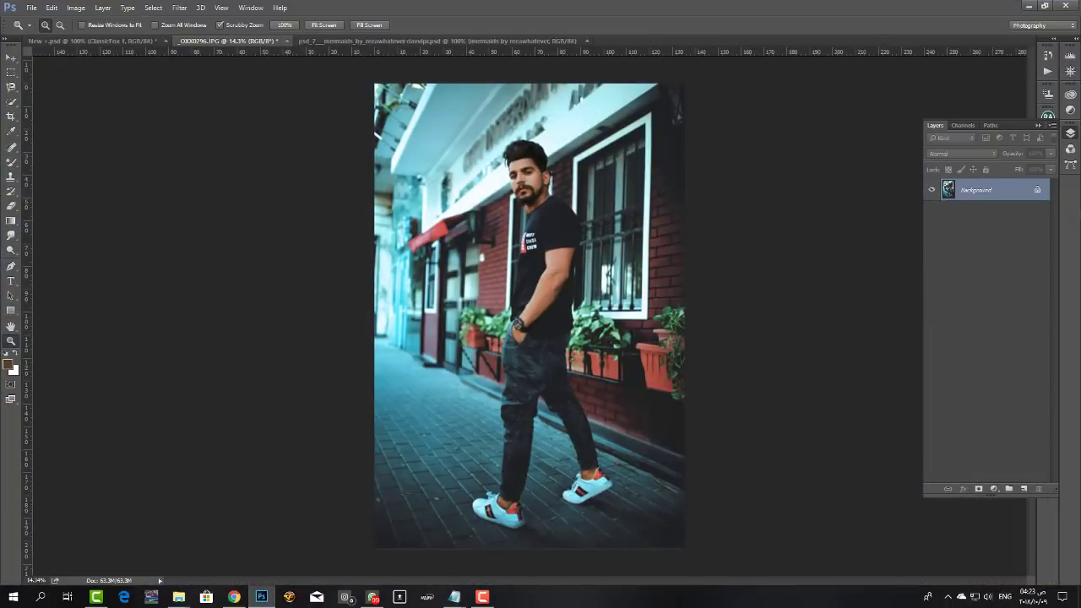
pyautogui.click(1068, 133)
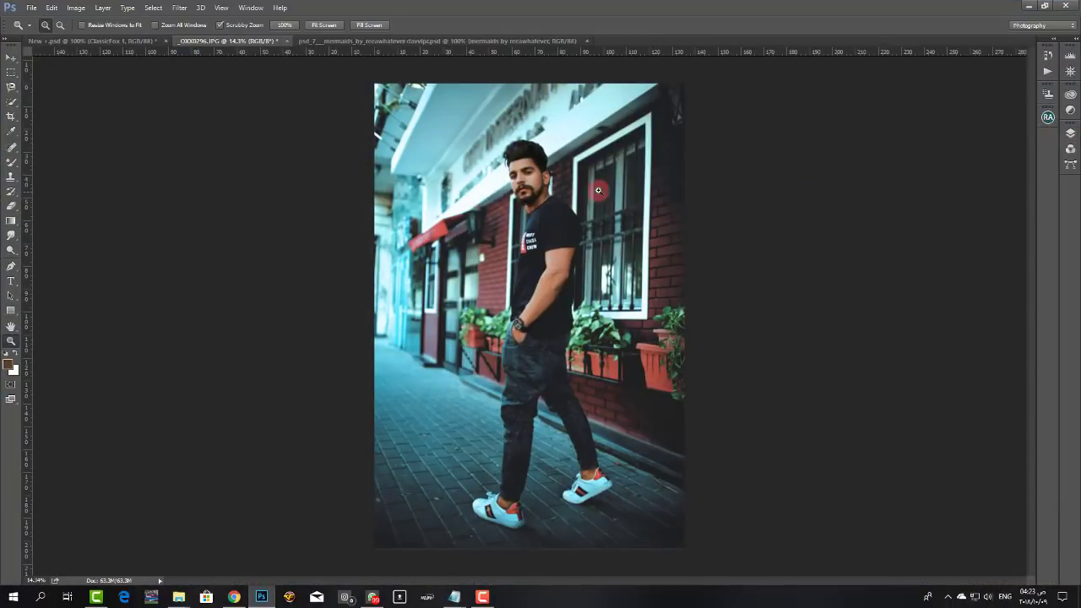
pyautogui.moveTo(533, 186); pyautogui.dragTo(569, 190)
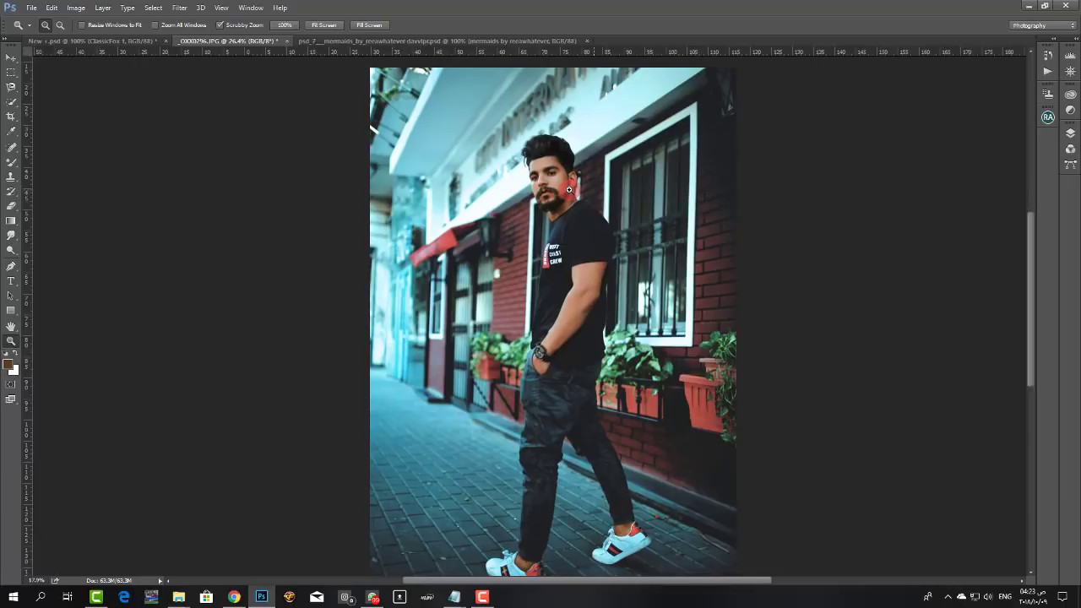
pyautogui.rightClick(571, 190)
pyautogui.click(584, 194)
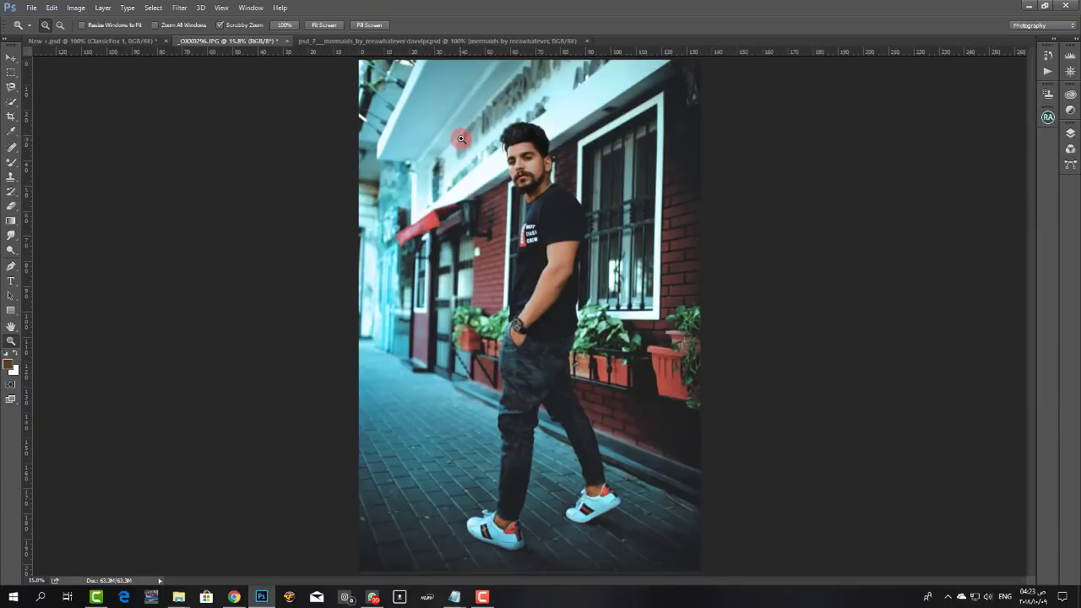
# Switch to the ClassicFox logo document and look through the color groups inside the New 2 group, then collapse it
pyautogui.click(127, 40)
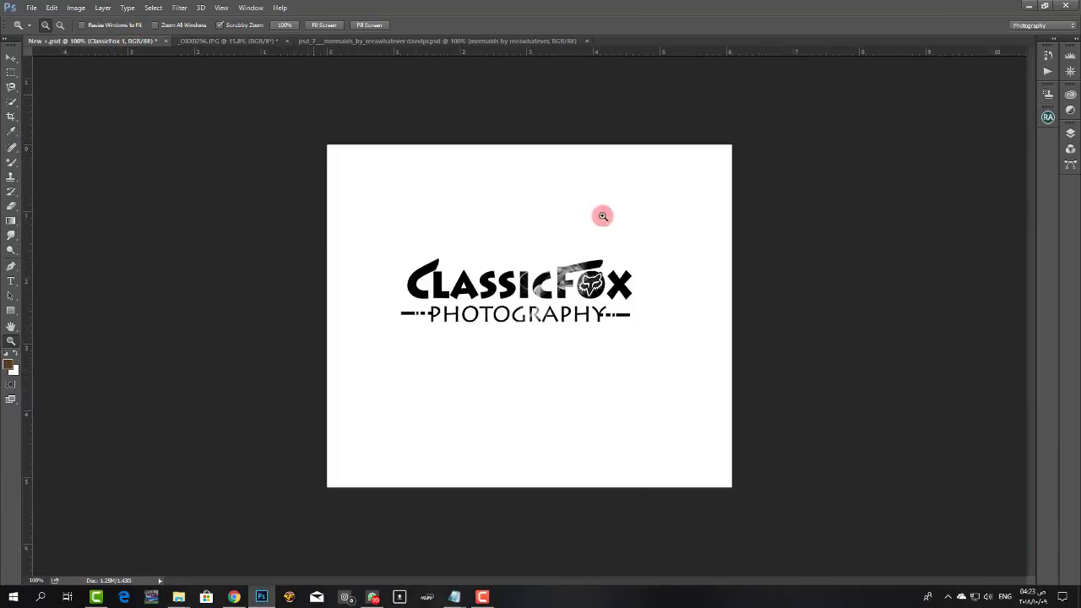
pyautogui.click(1069, 133)
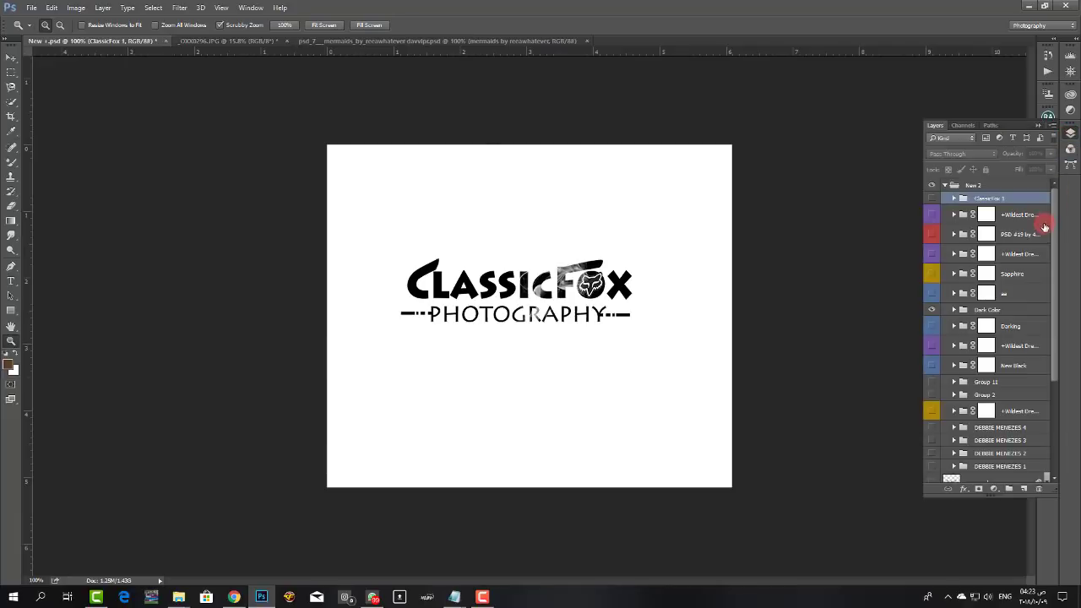
pyautogui.click(947, 186)
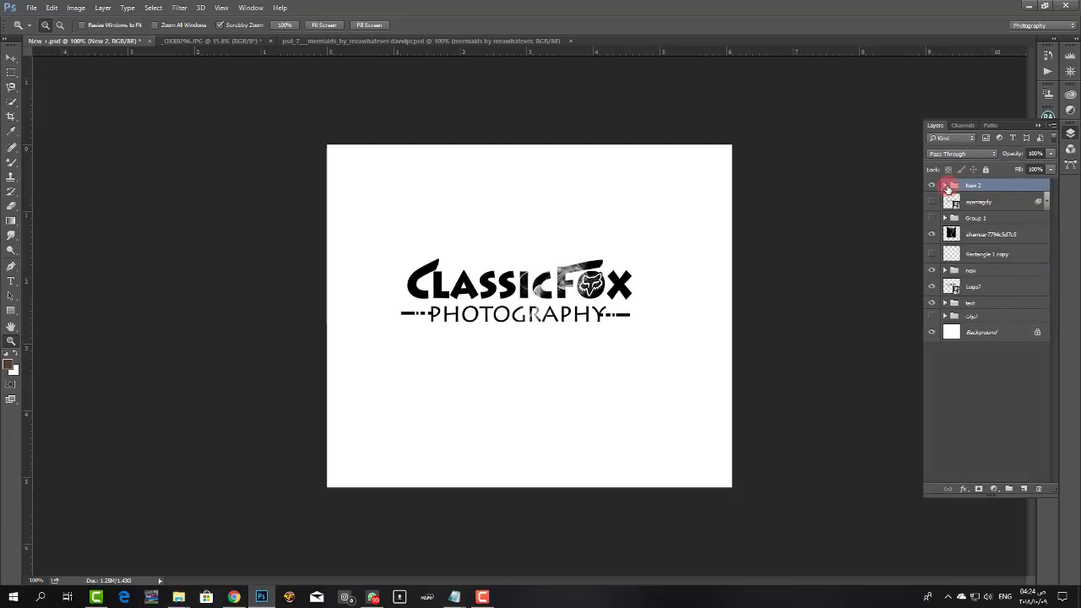
pyautogui.click(948, 185)
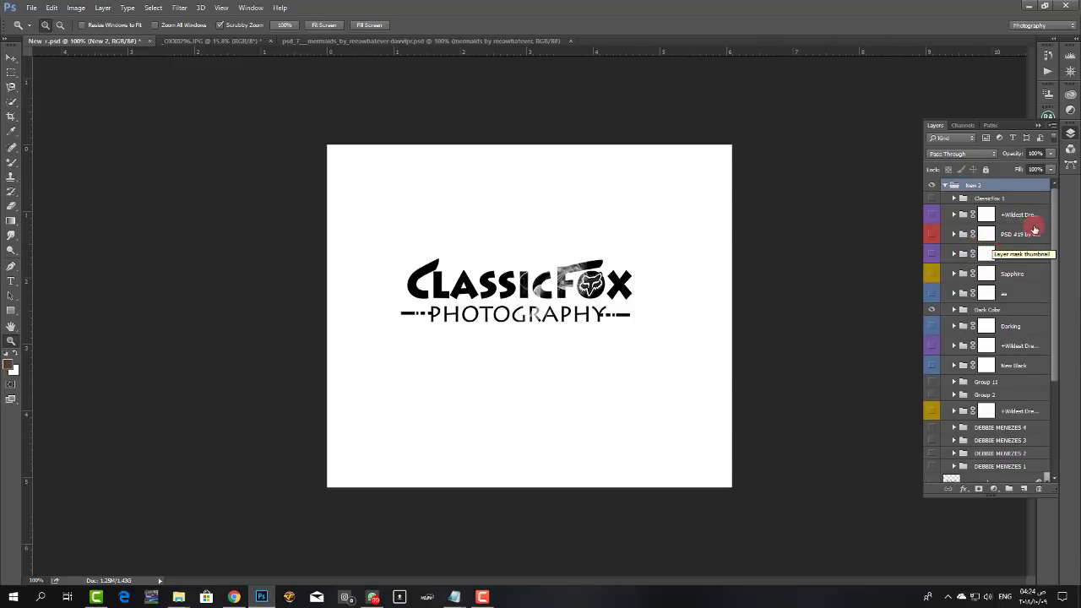
pyautogui.scroll(-2, 1038, 240)
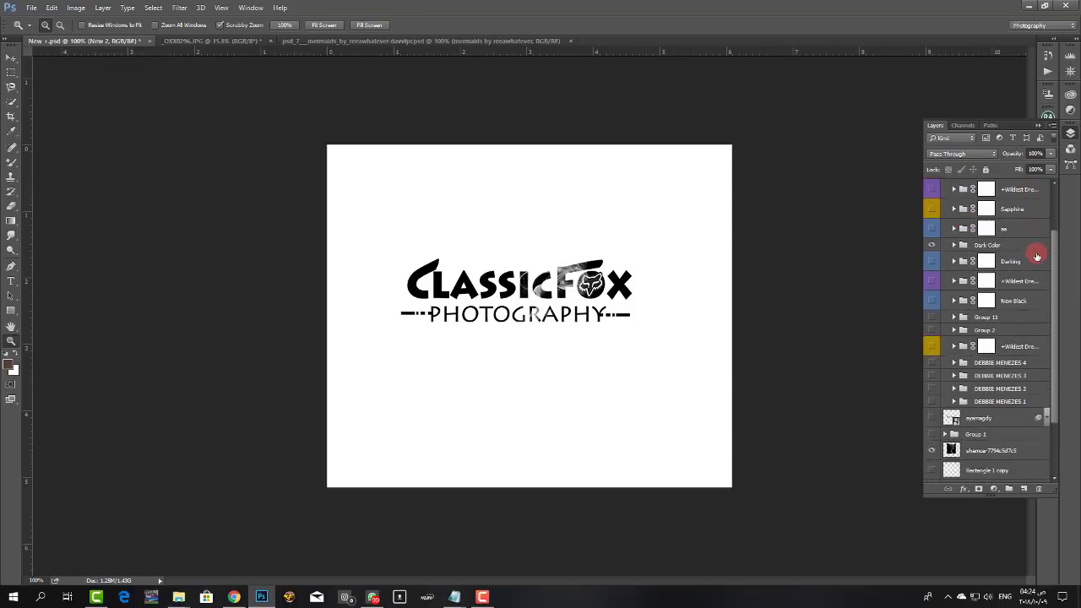
pyautogui.scroll(2, 1018, 244)
pyautogui.click(947, 186)
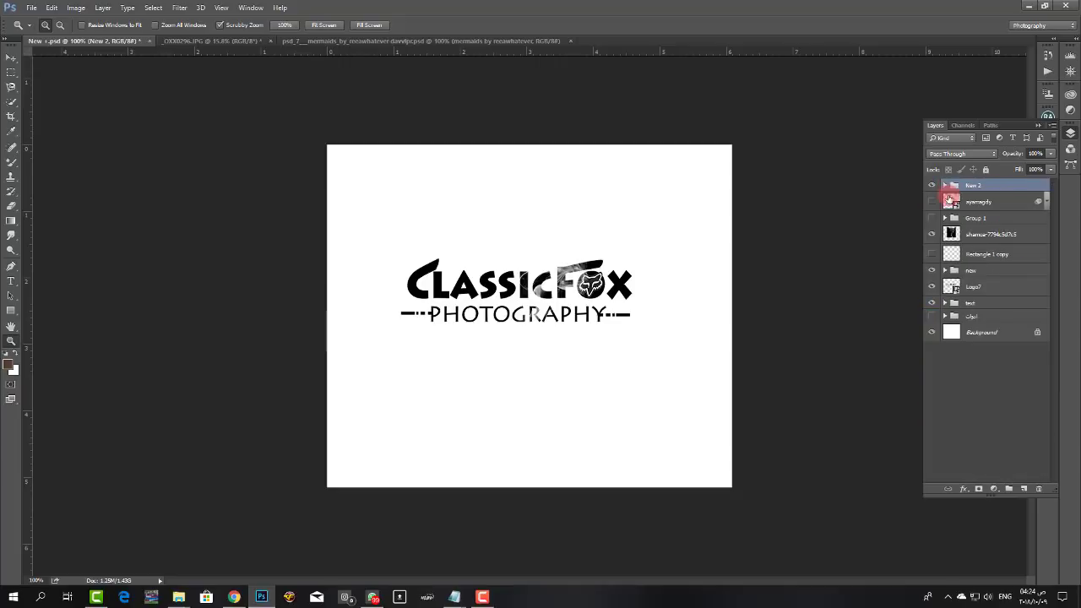
# Expand the group named new in the logo document and browse its color grading groups
pyautogui.click(944, 271)
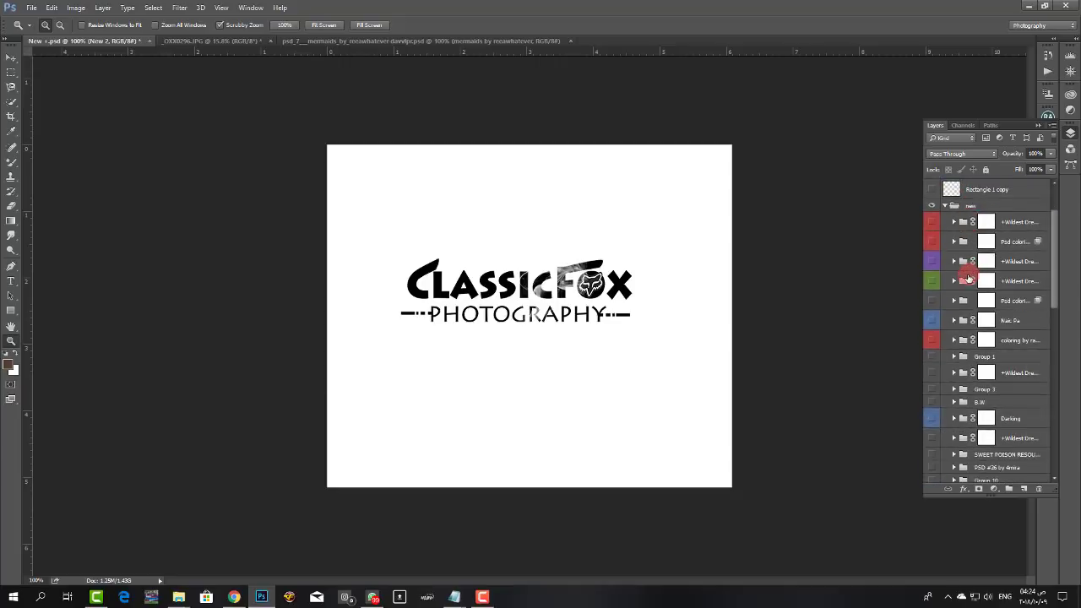
pyautogui.scroll(-5, 979, 287)
pyautogui.scroll(-5, 983, 305)
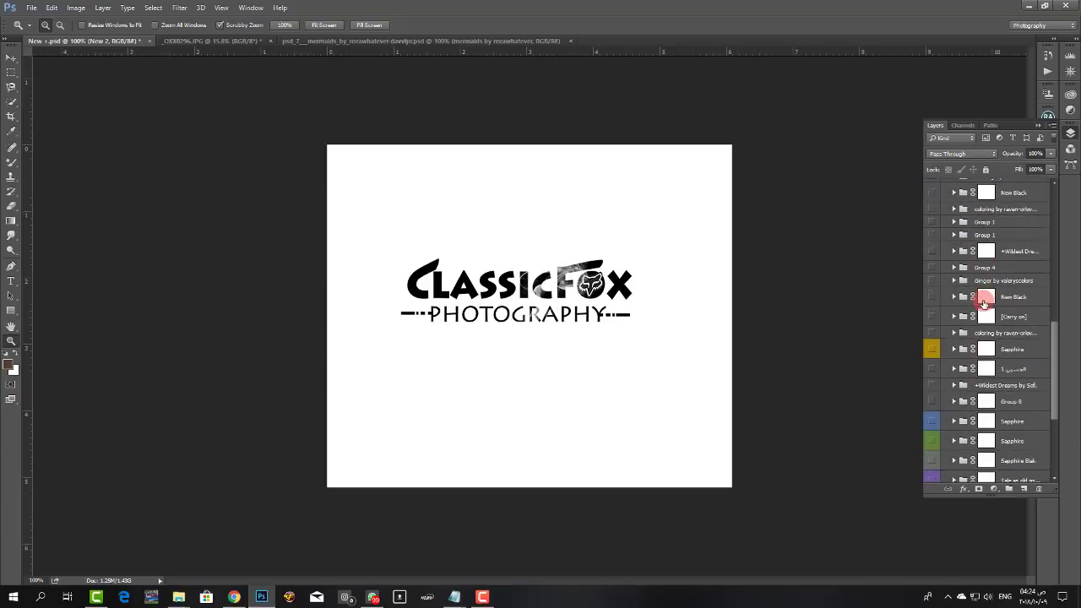
pyautogui.scroll(10, 985, 304)
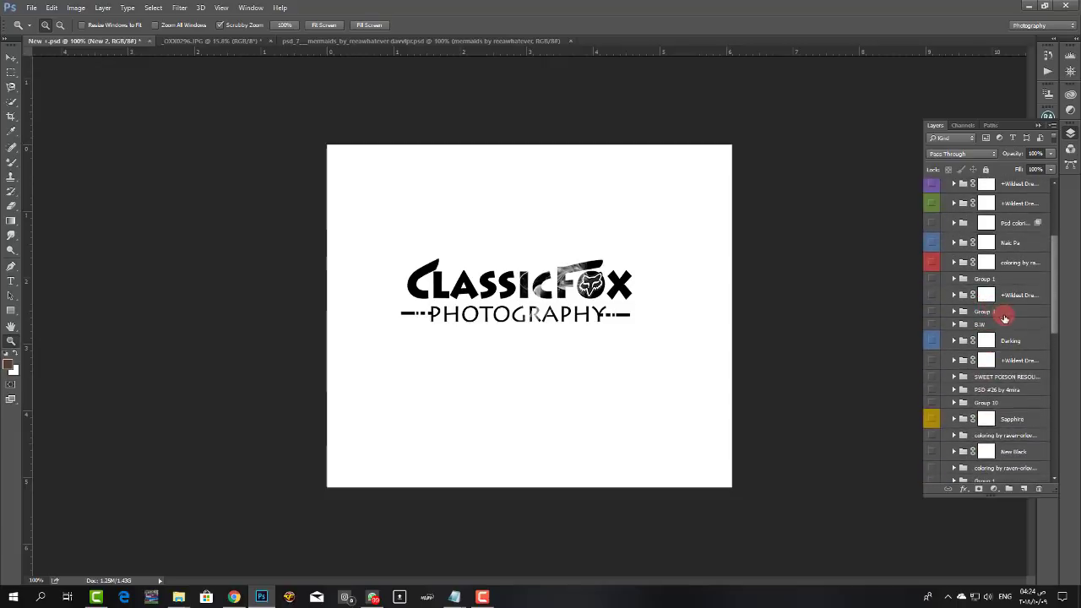
pyautogui.scroll(8, 986, 305)
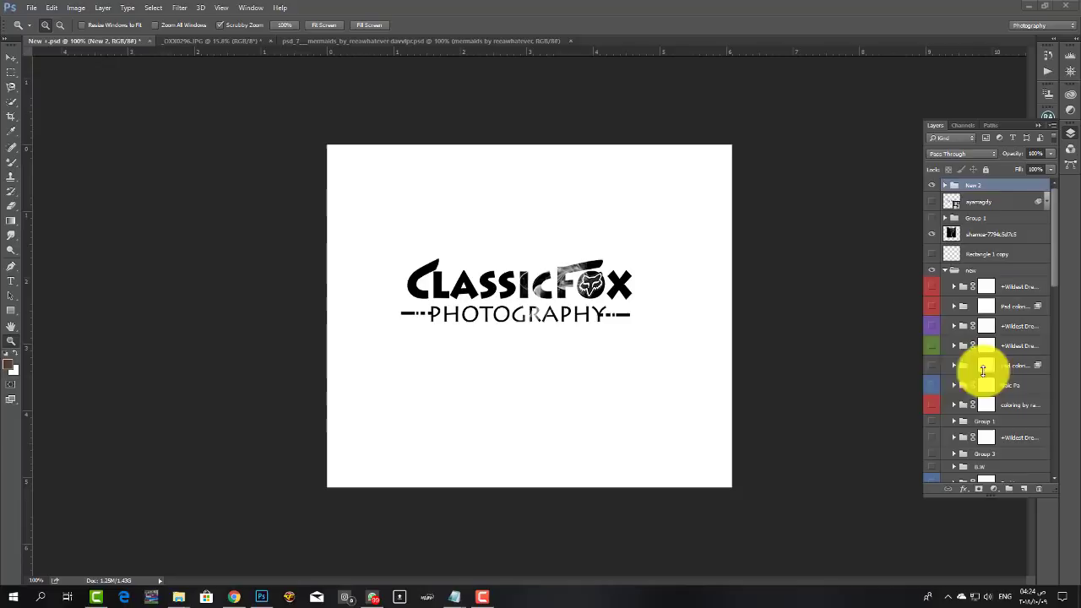